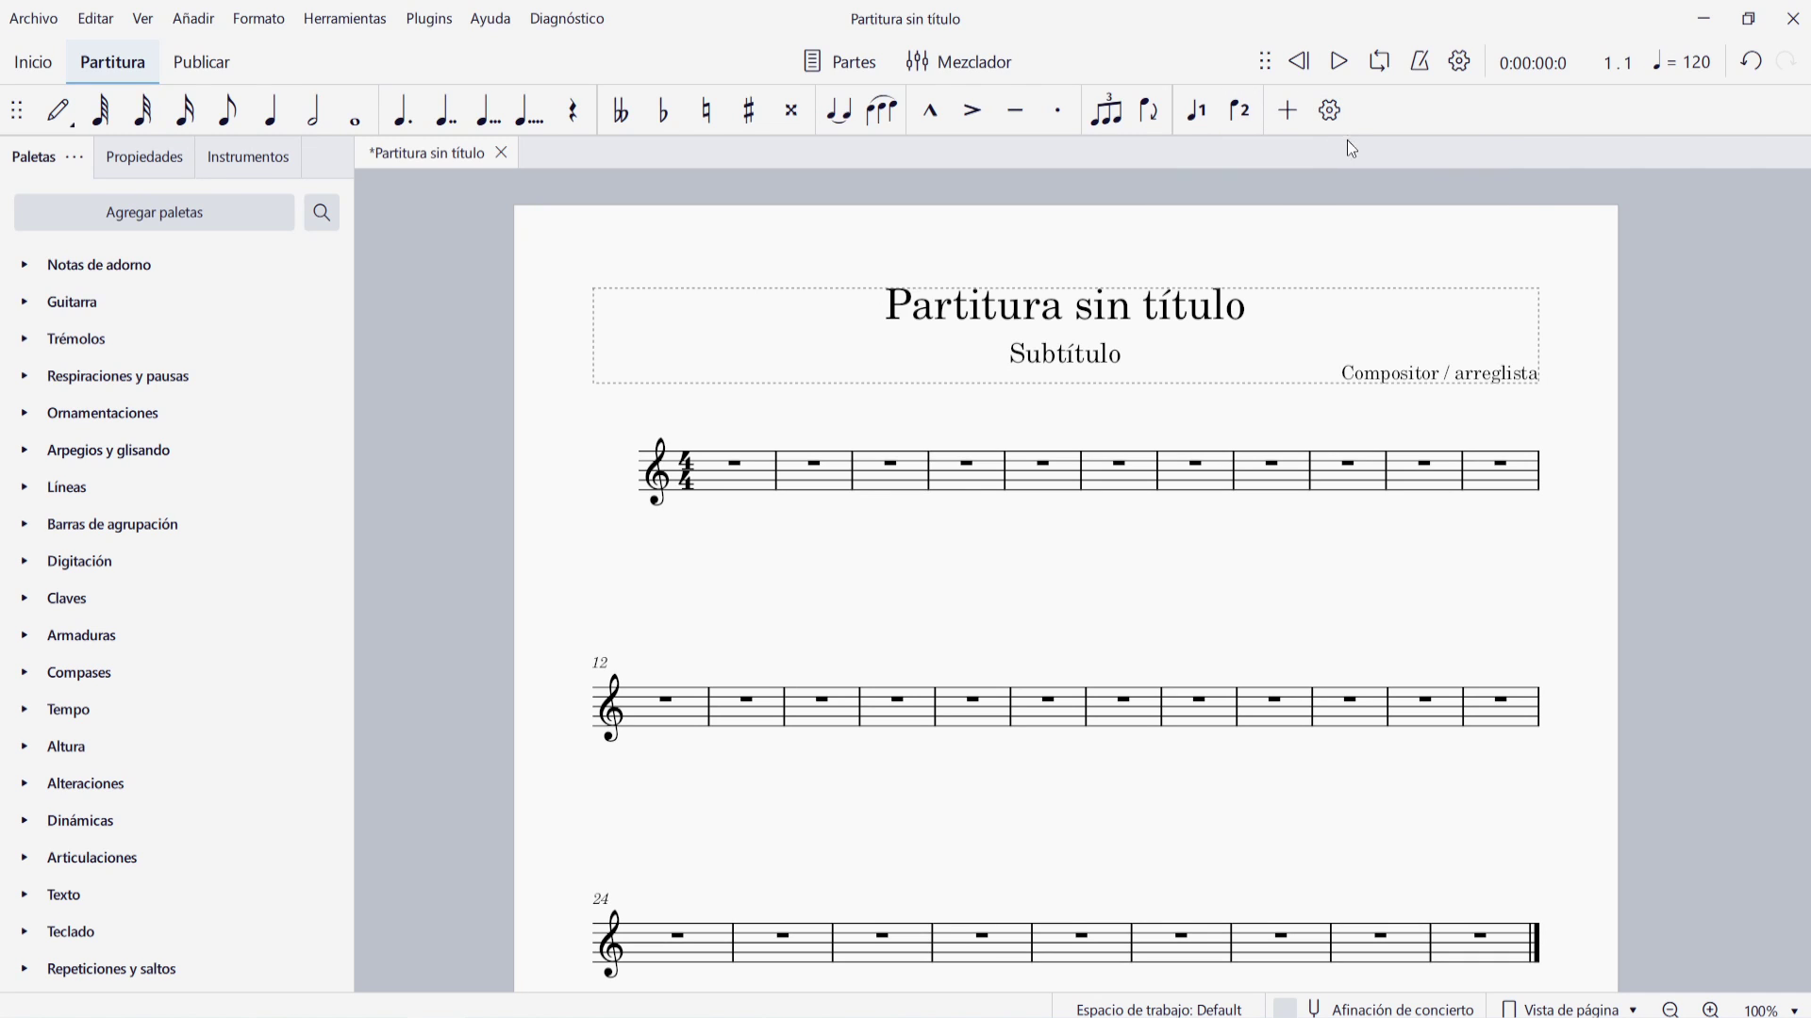
- Customize the note input toolbar to show the Voz 3 and Voz 4 commands
{"action": "left_click", "coordinate": [1330, 110]}
{"action": "scroll", "coordinate": [1305, 444], "scroll_direction": "down", "scroll_amount": 1}
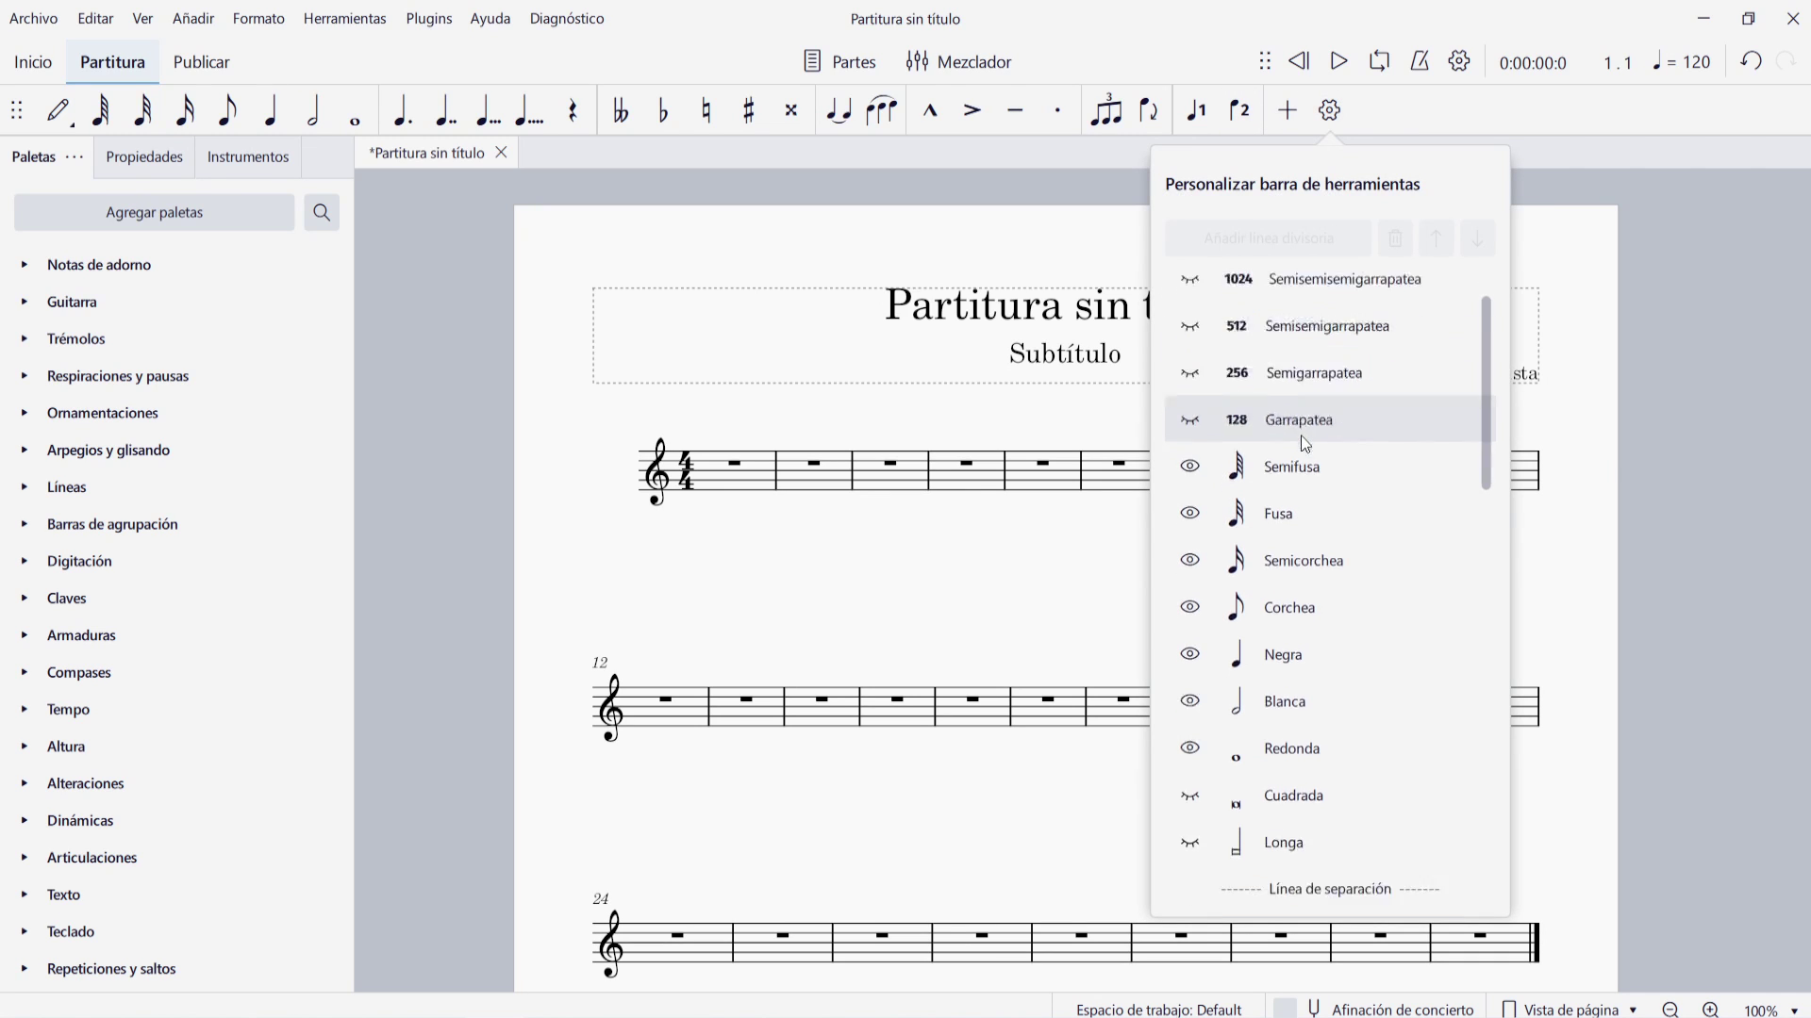
{"action": "scroll", "coordinate": [1305, 443], "scroll_direction": "down", "scroll_amount": 10}
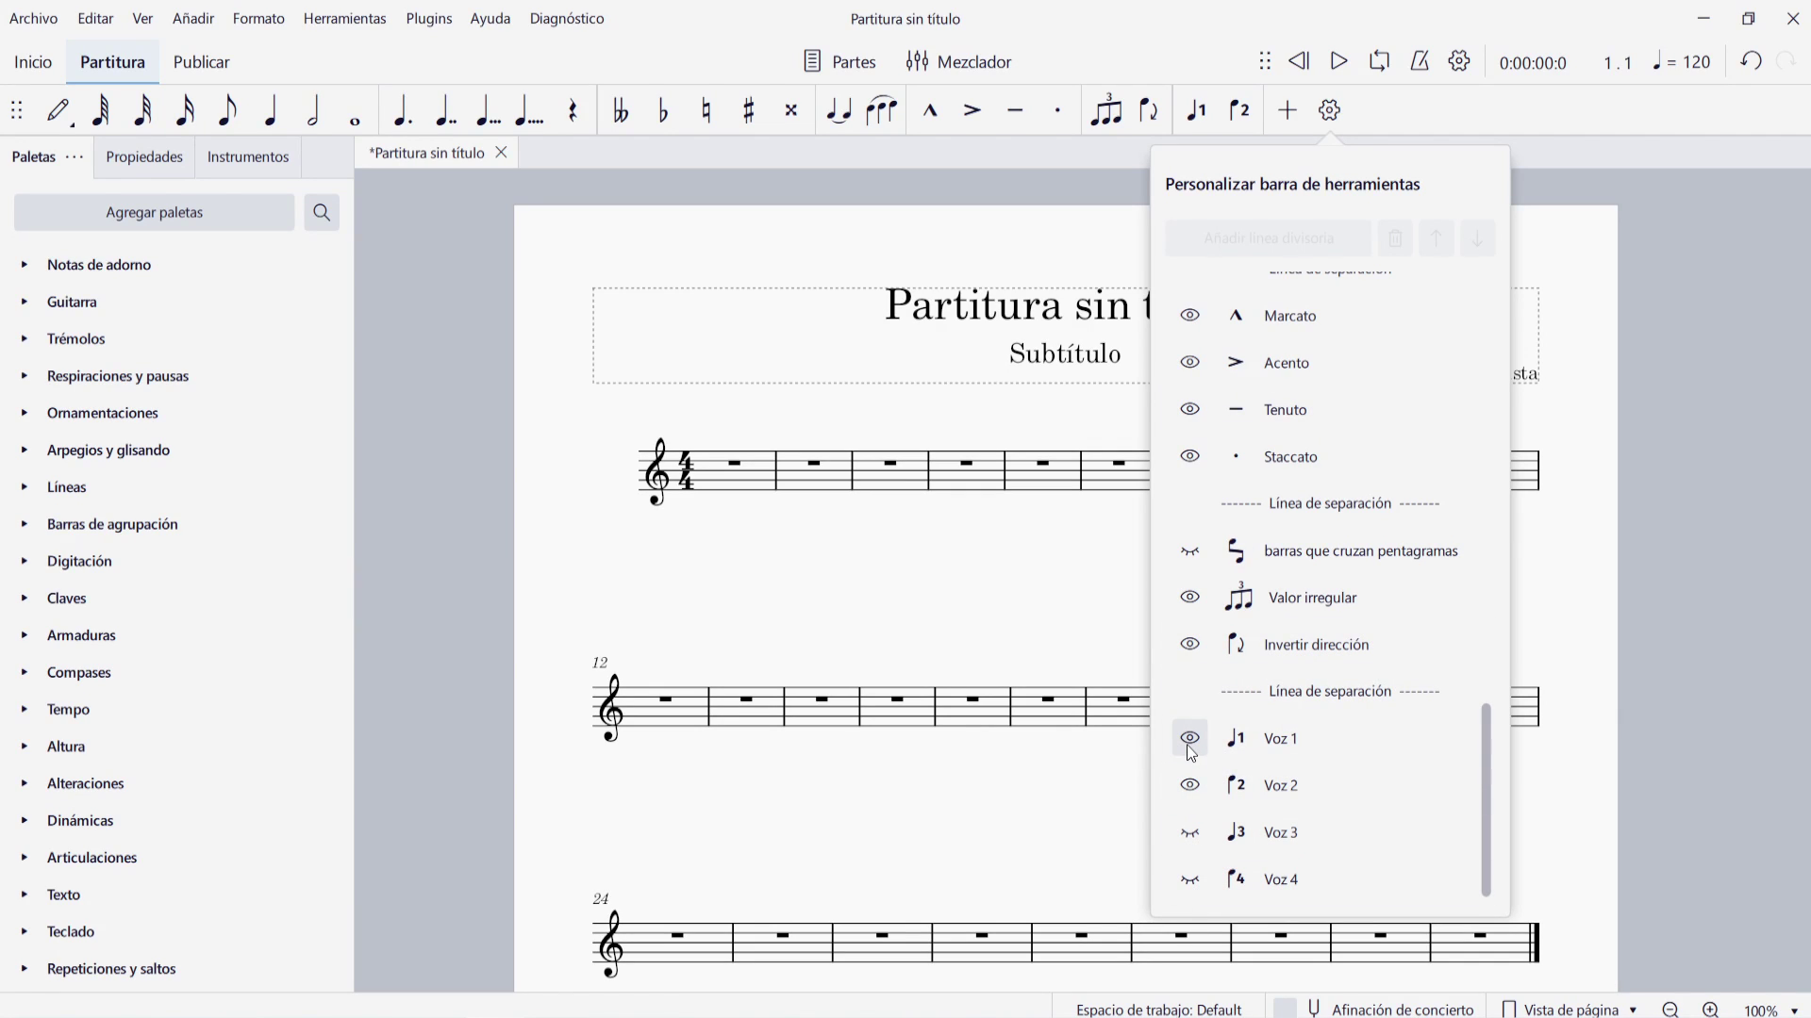
{"action": "left_click", "coordinate": [1190, 833]}
{"action": "left_click", "coordinate": [1195, 884]}
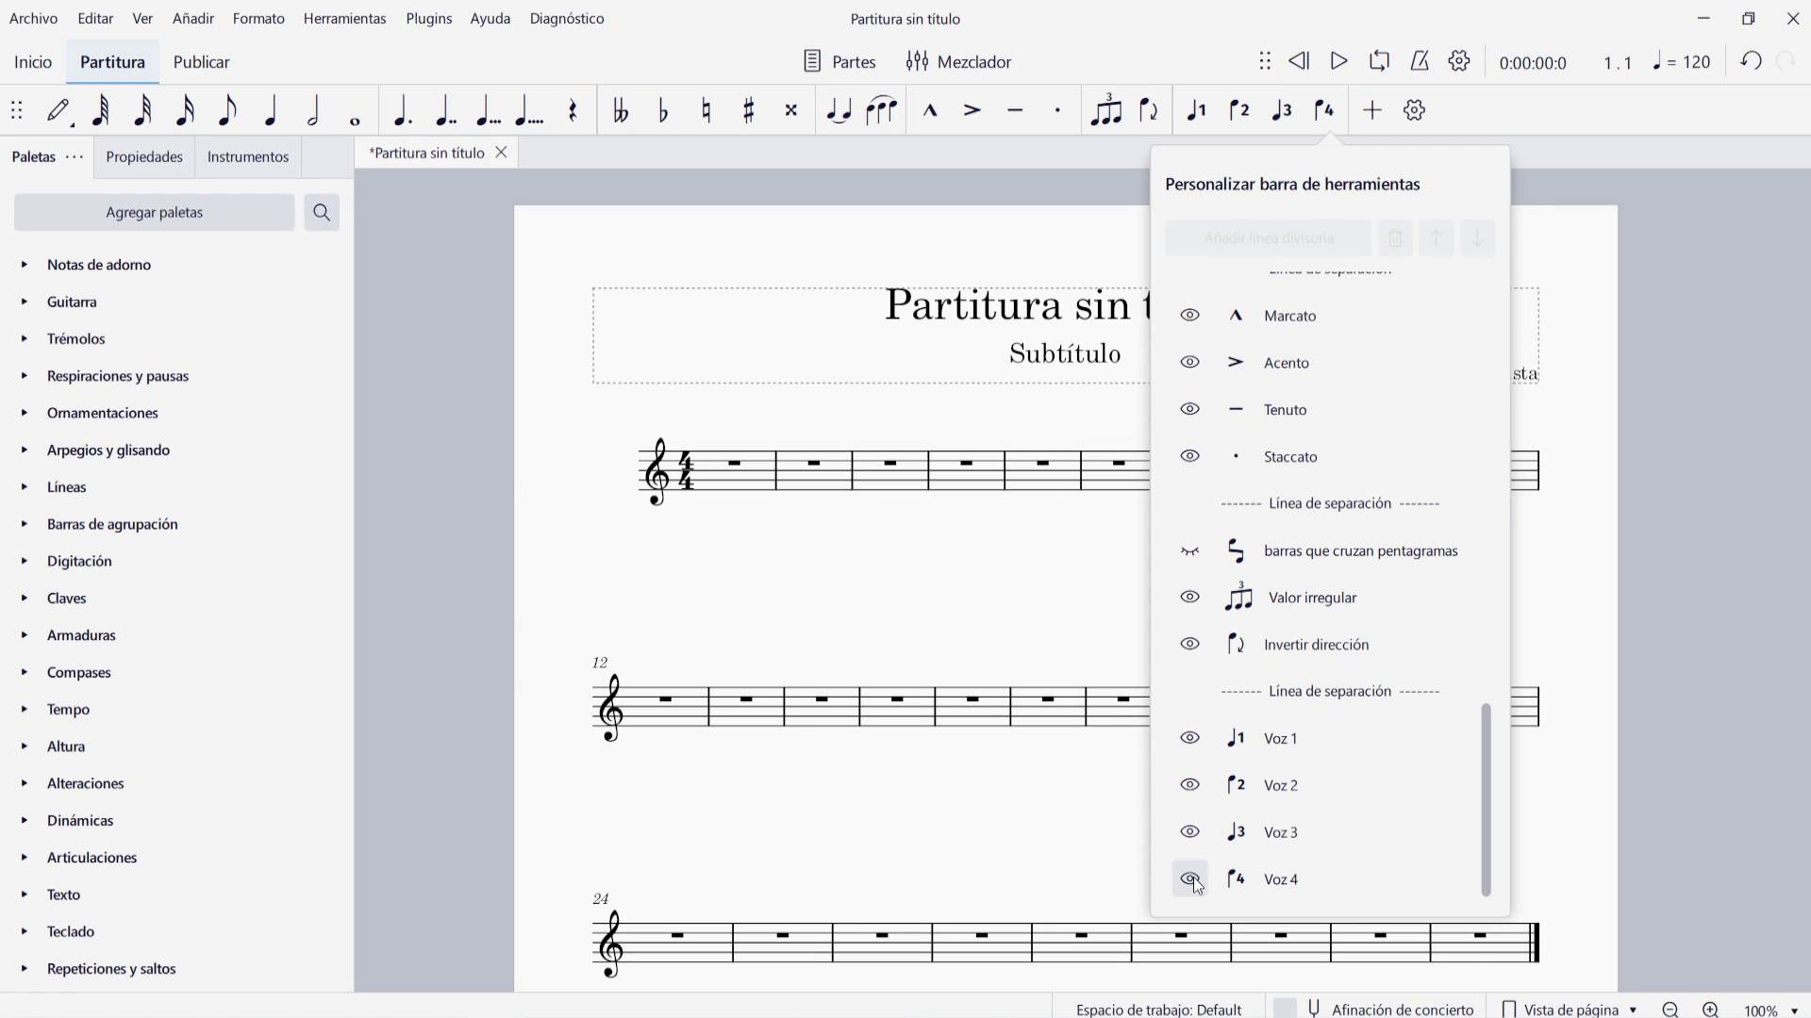
{"action": "key", "text": "Escape"}
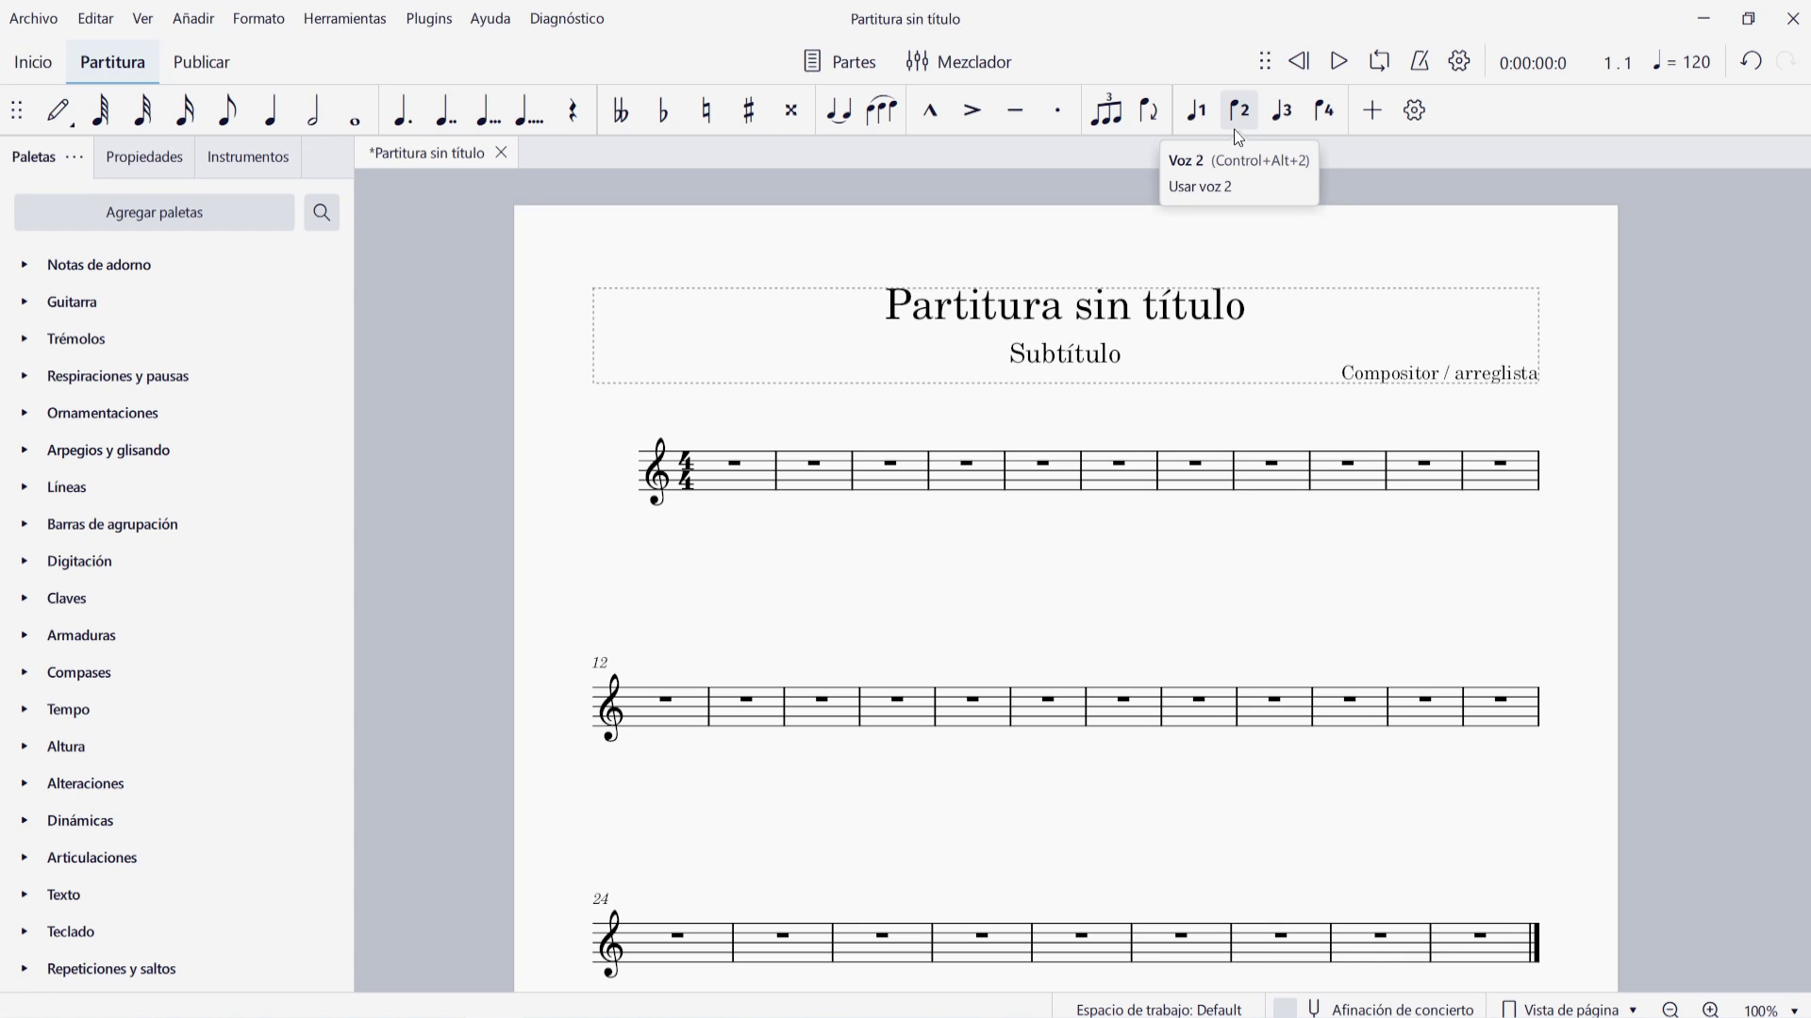
- Enter the quarter notes C4, C5, B4 and G4 in voice 1 of the first measure
{"action": "left_click", "coordinate": [752, 483]}
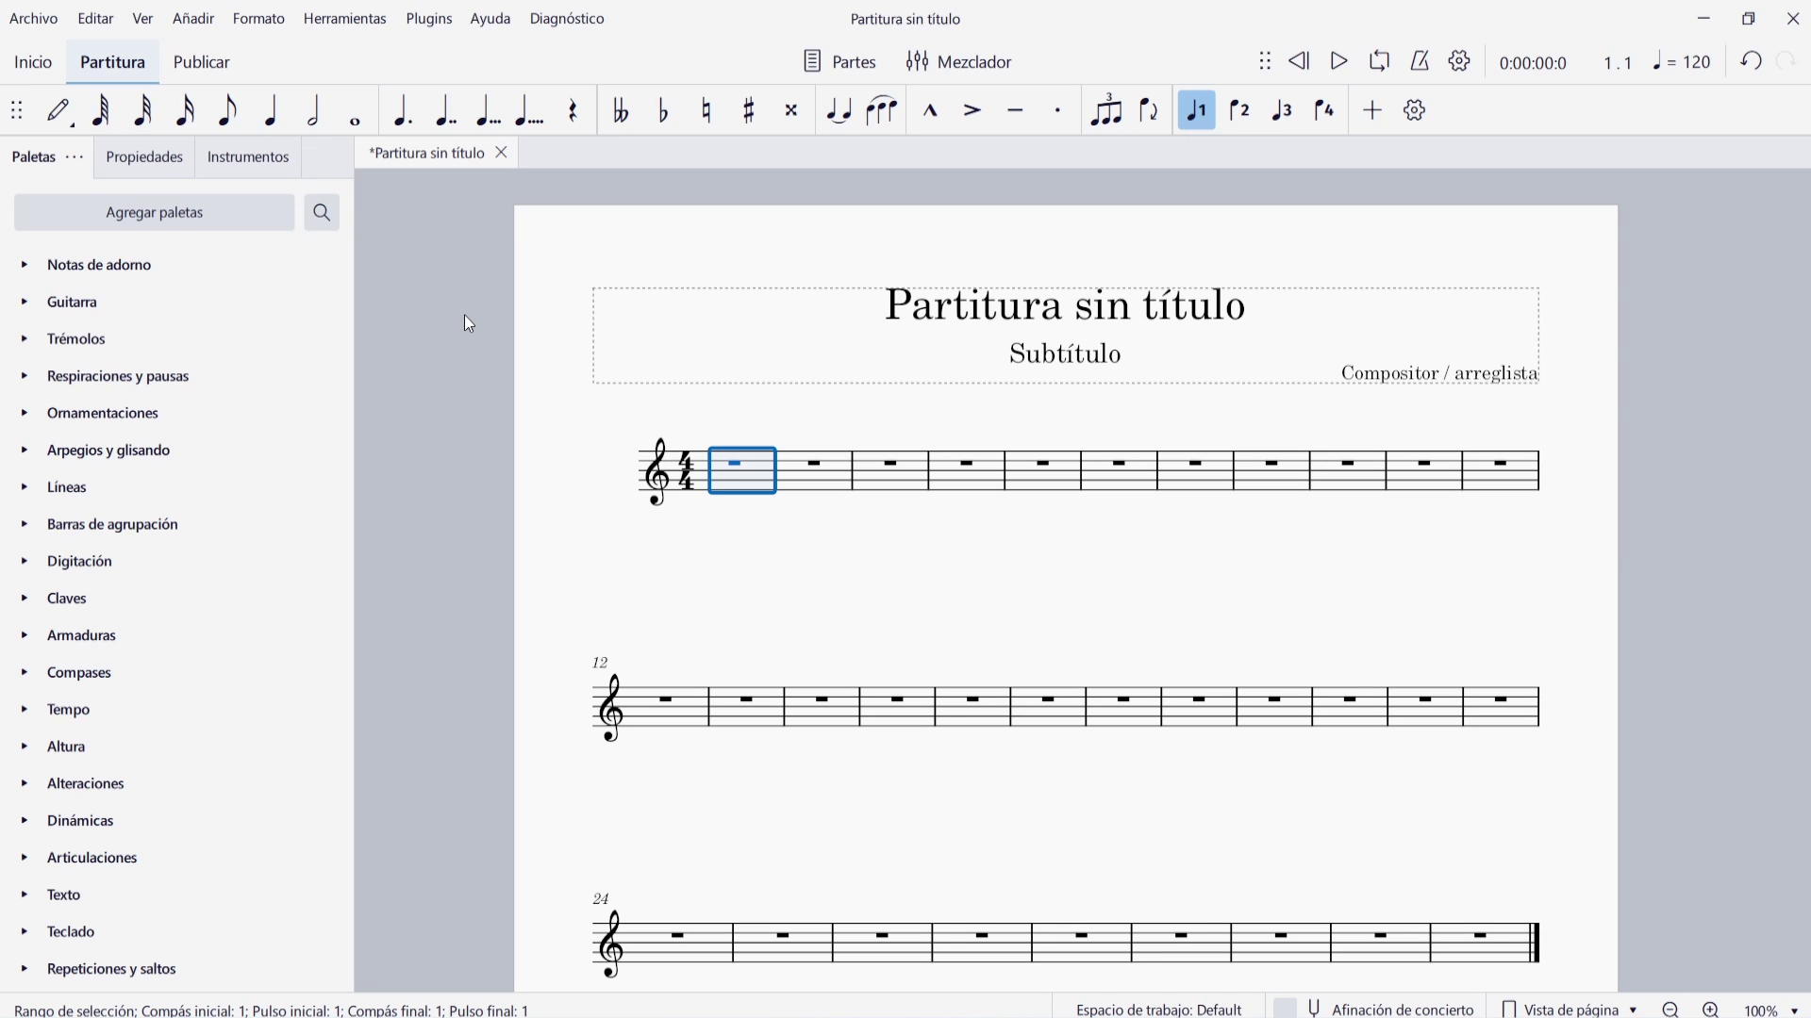
{"action": "key", "text": "n"}
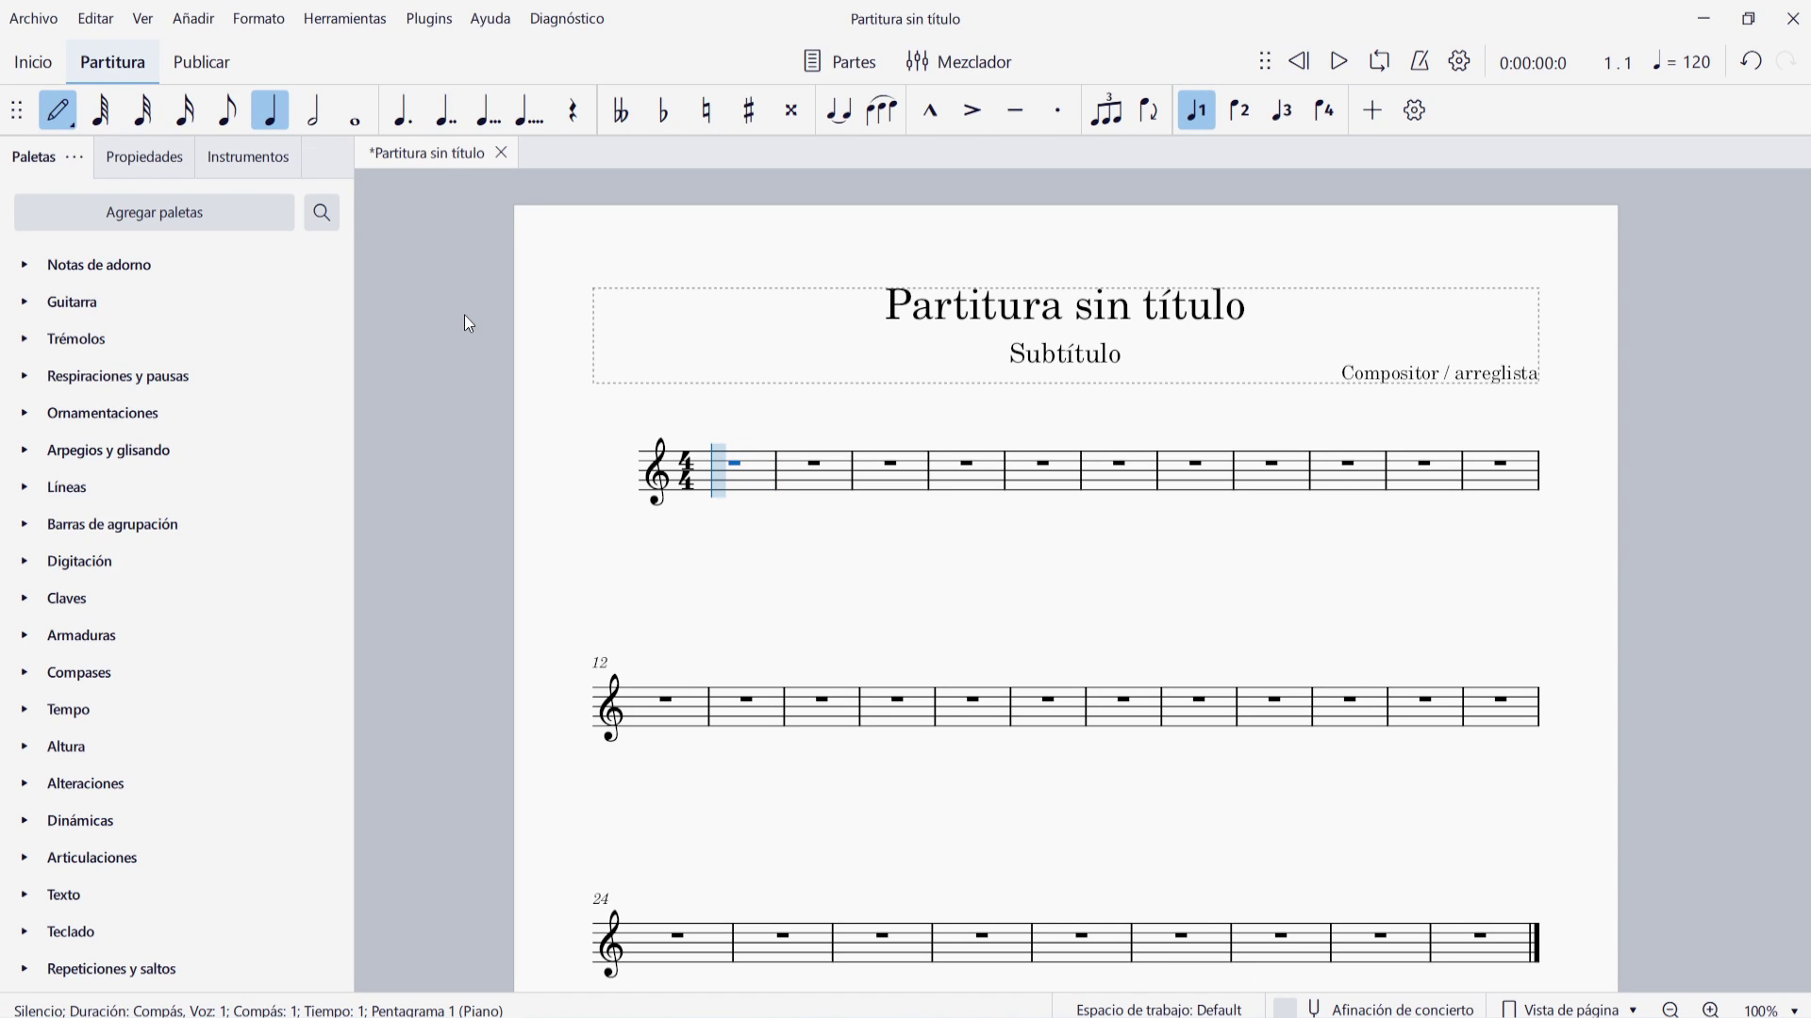
{"action": "key", "text": "4"}
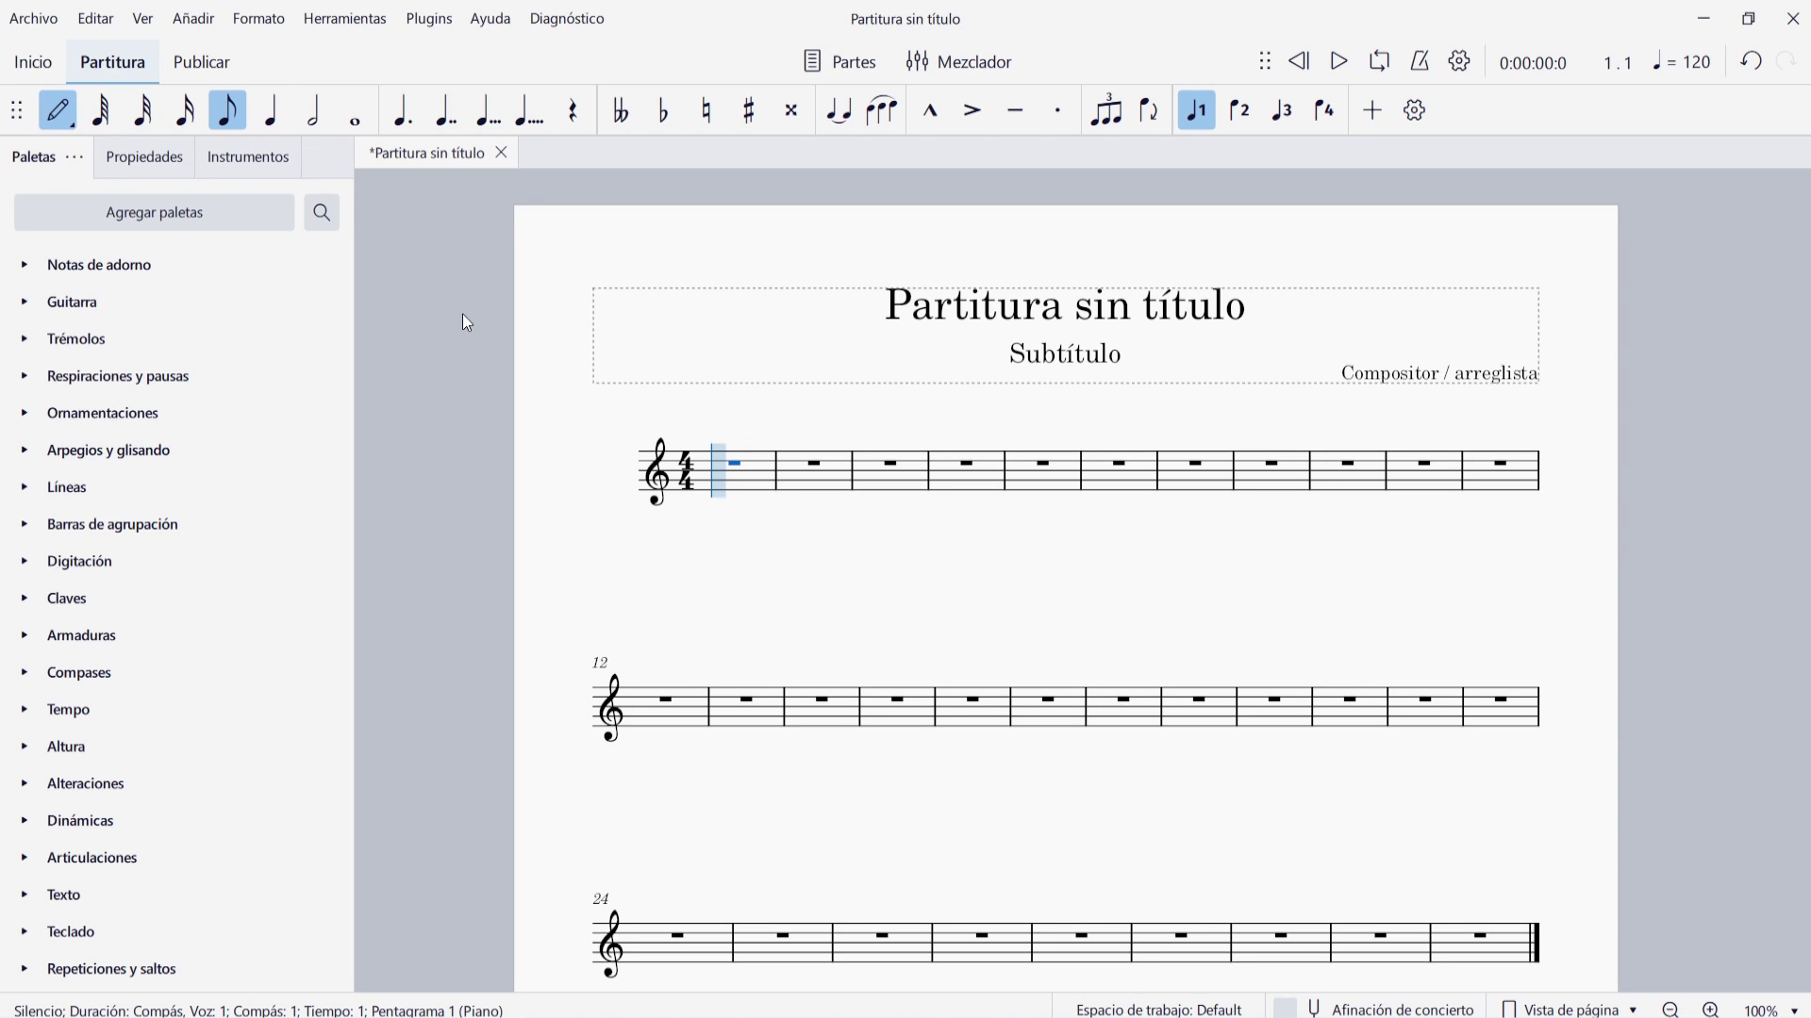
{"action": "key", "text": "5"}
{"action": "key", "text": "c"}
{"action": "key", "text": "ctrl+Down"}
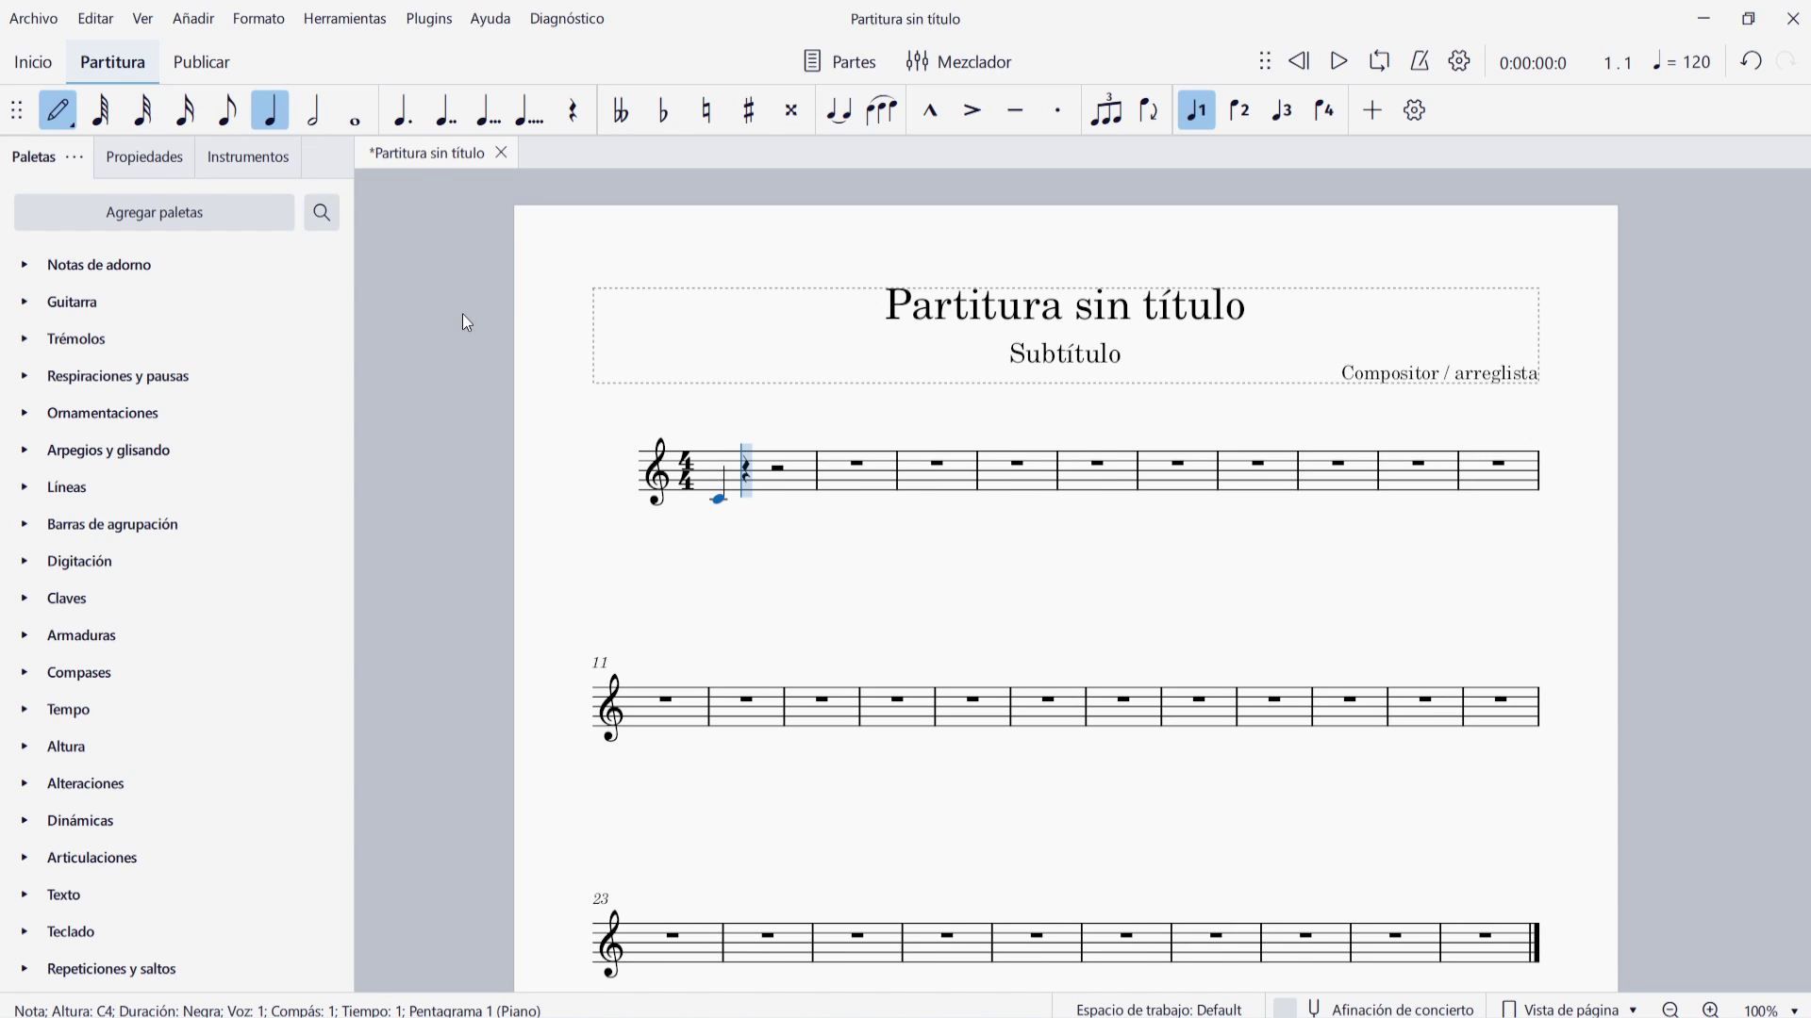
{"action": "key", "text": "c"}
{"action": "key", "text": "ctrl+Up"}
{"action": "key", "text": "b"}
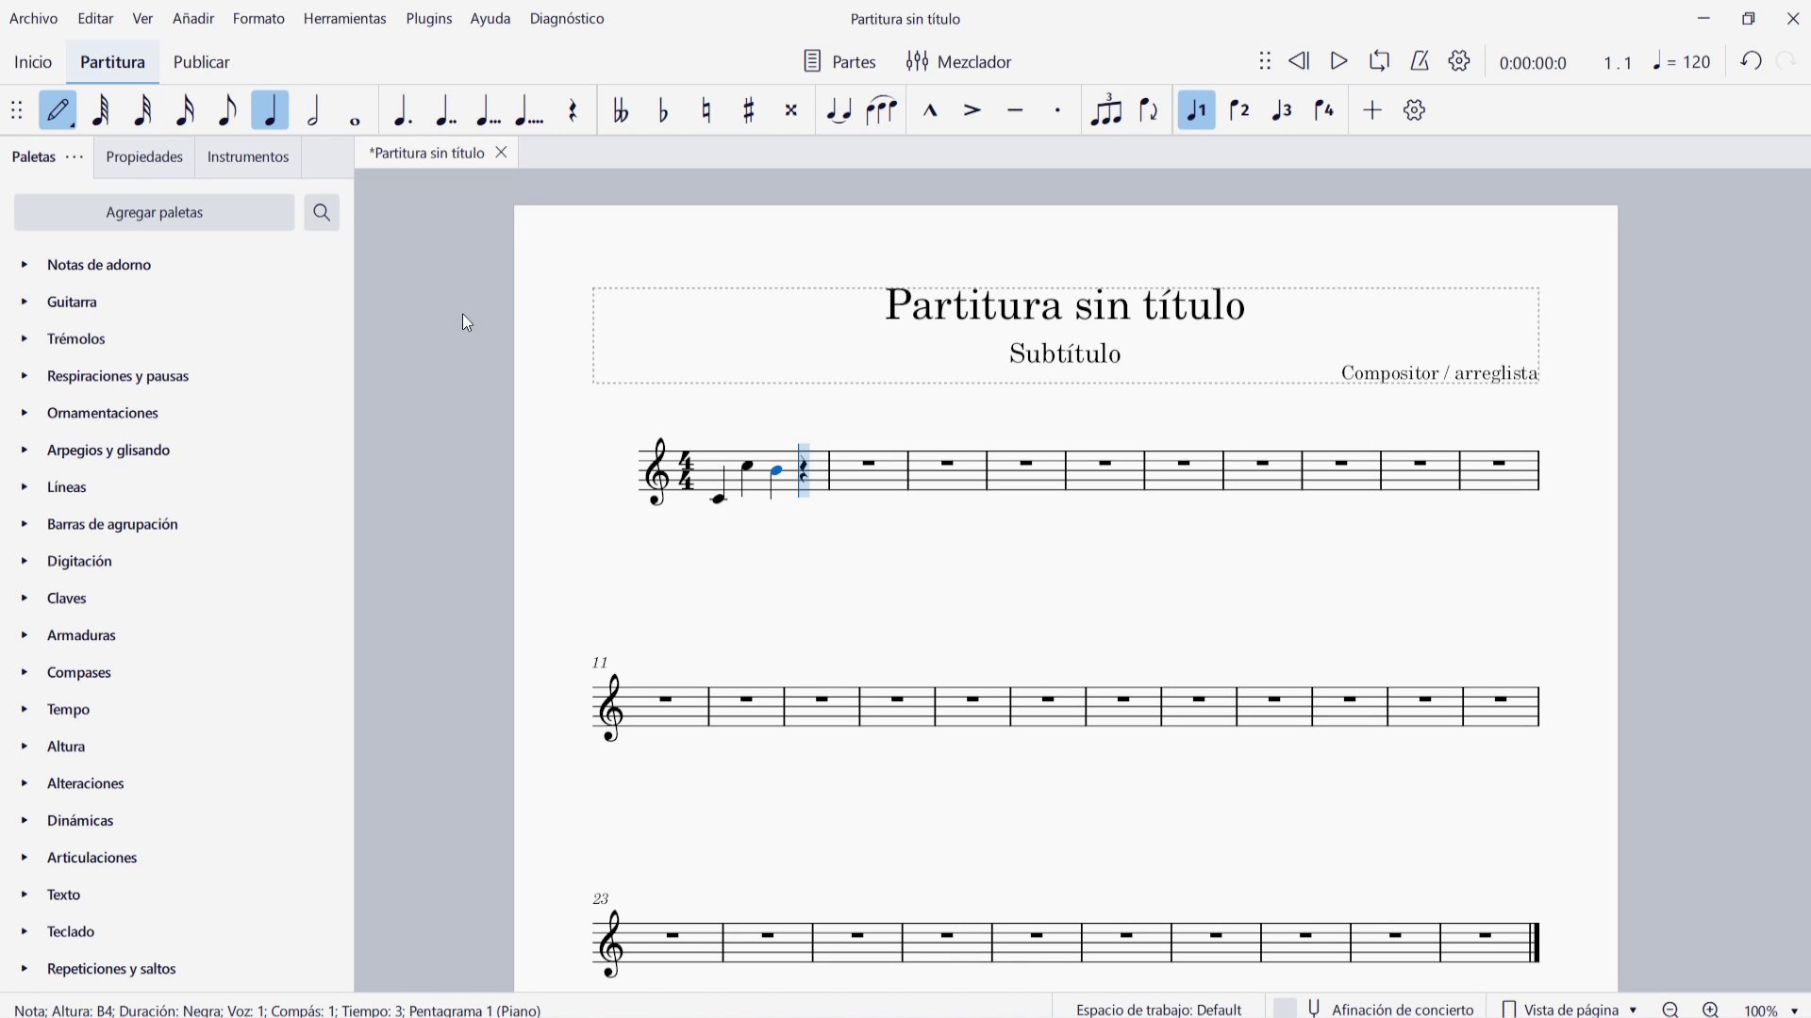
{"action": "key", "text": "g"}
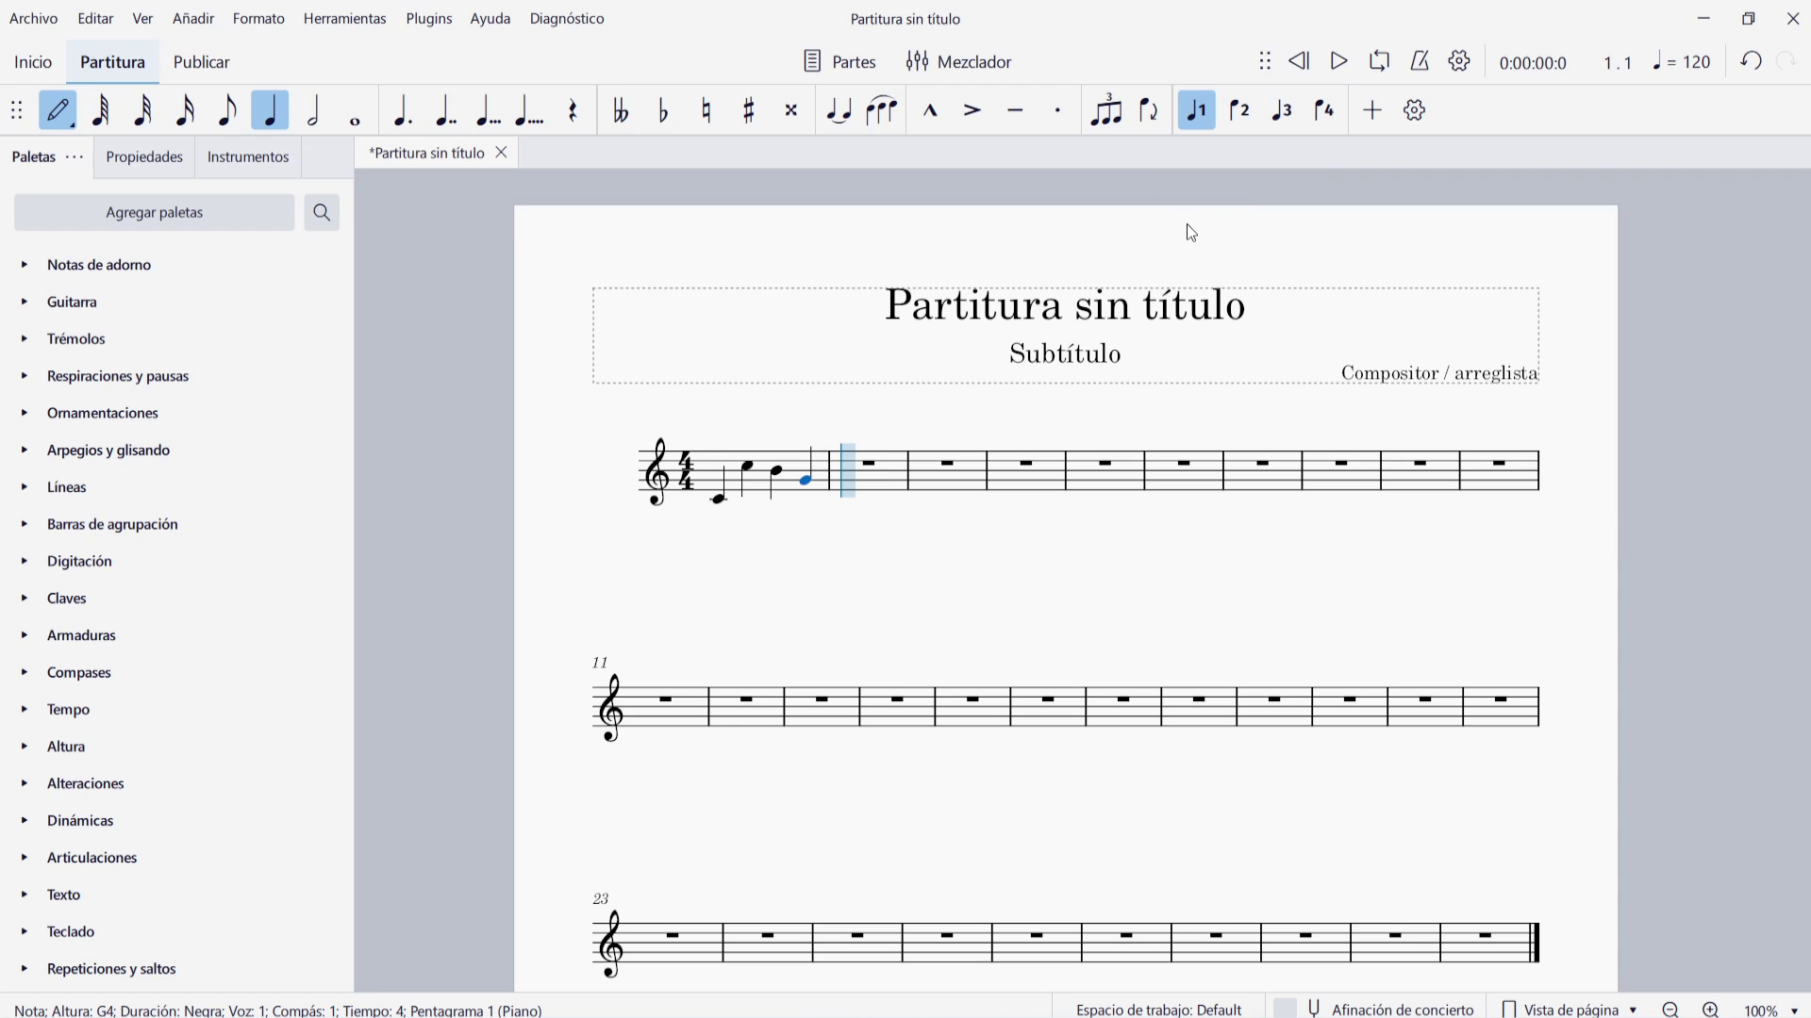
- Undo the four quarter notes entered in the first measure
{"action": "key", "text": "ctrl+z"}
{"action": "key", "text": "ctrl+z"}
{"action": "key", "text": "ctrl+z"}
{"action": "key", "text": "ctrl+z"}
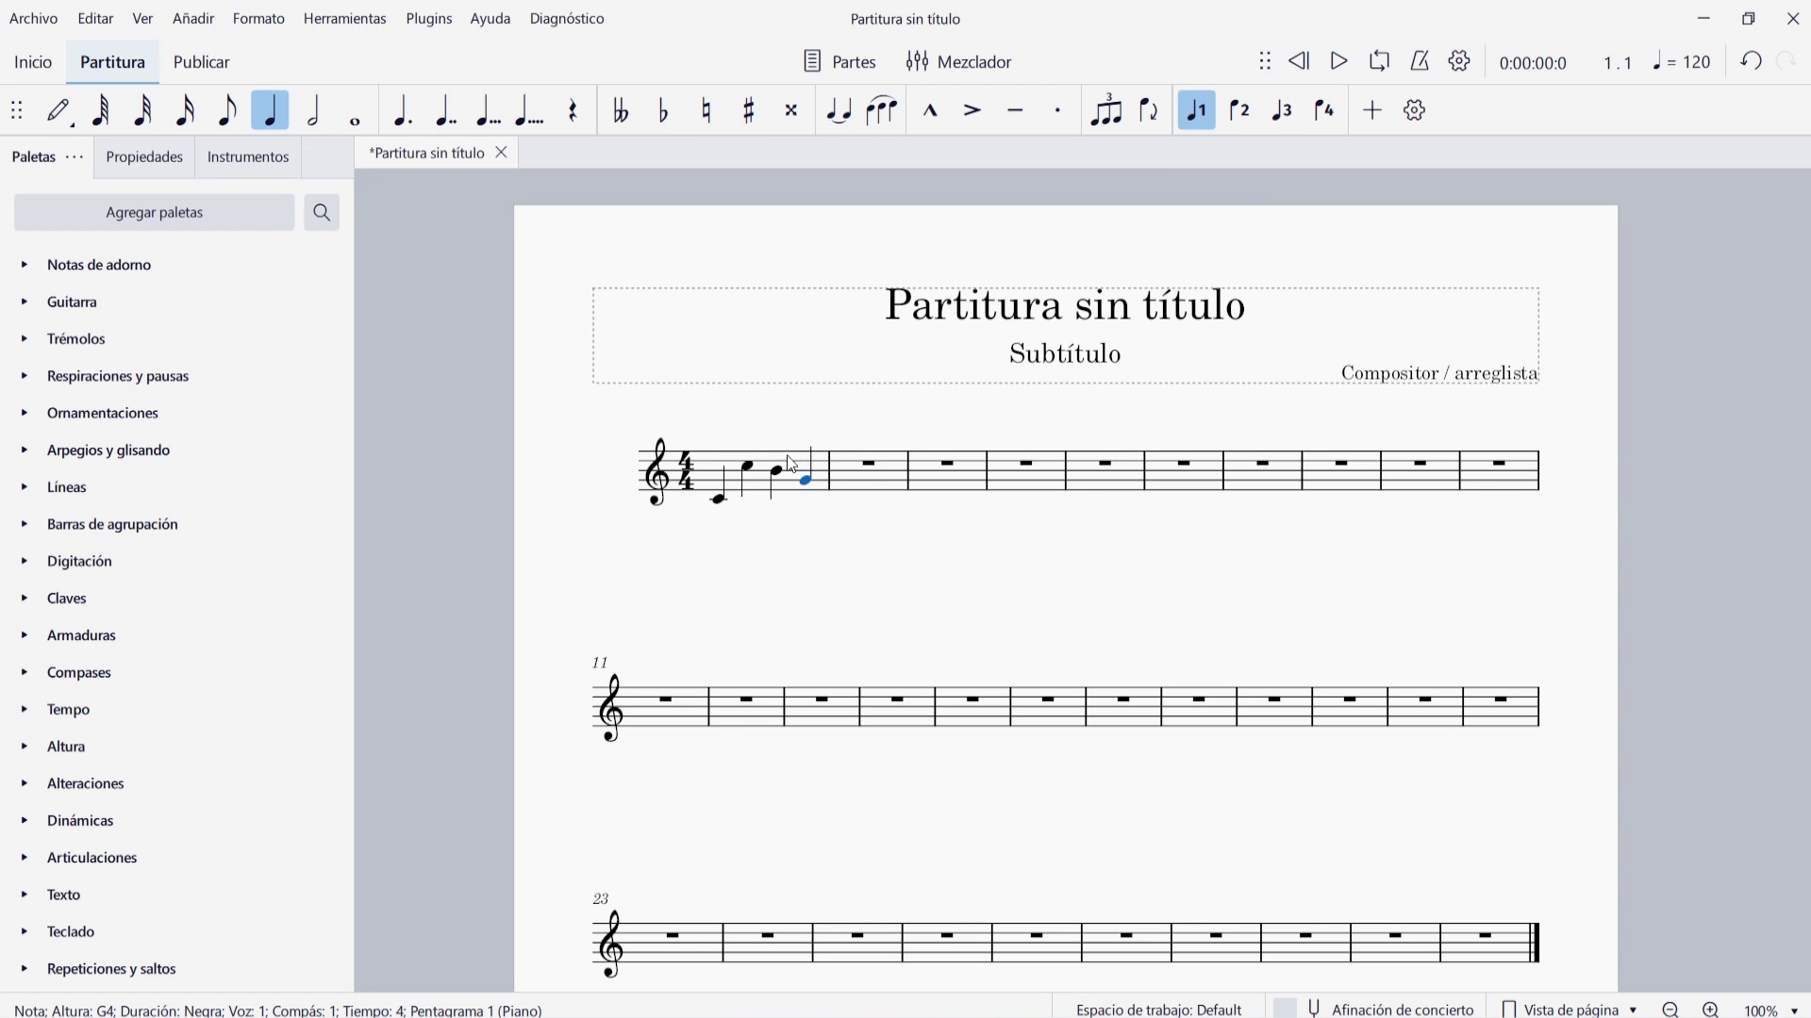
- Enter four D5 quarter notes in voice 1 of the first measure
{"action": "left_click", "coordinate": [740, 491]}
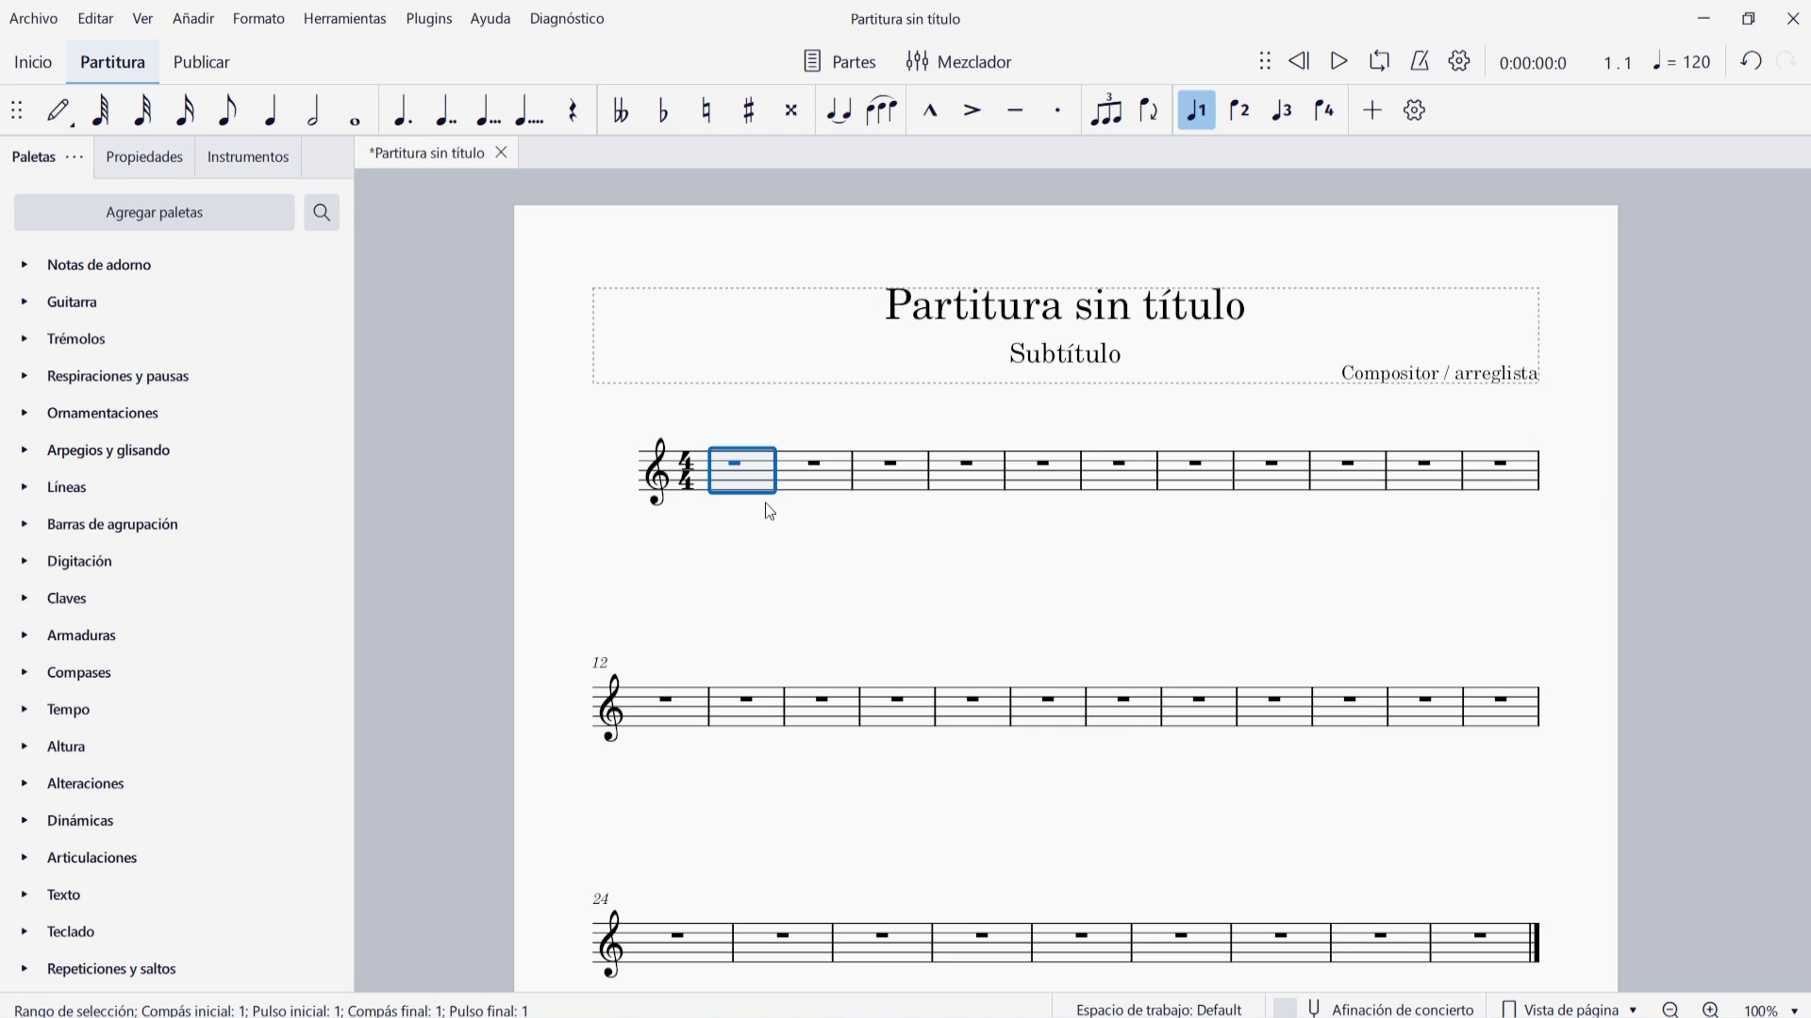
{"action": "key", "text": "n"}
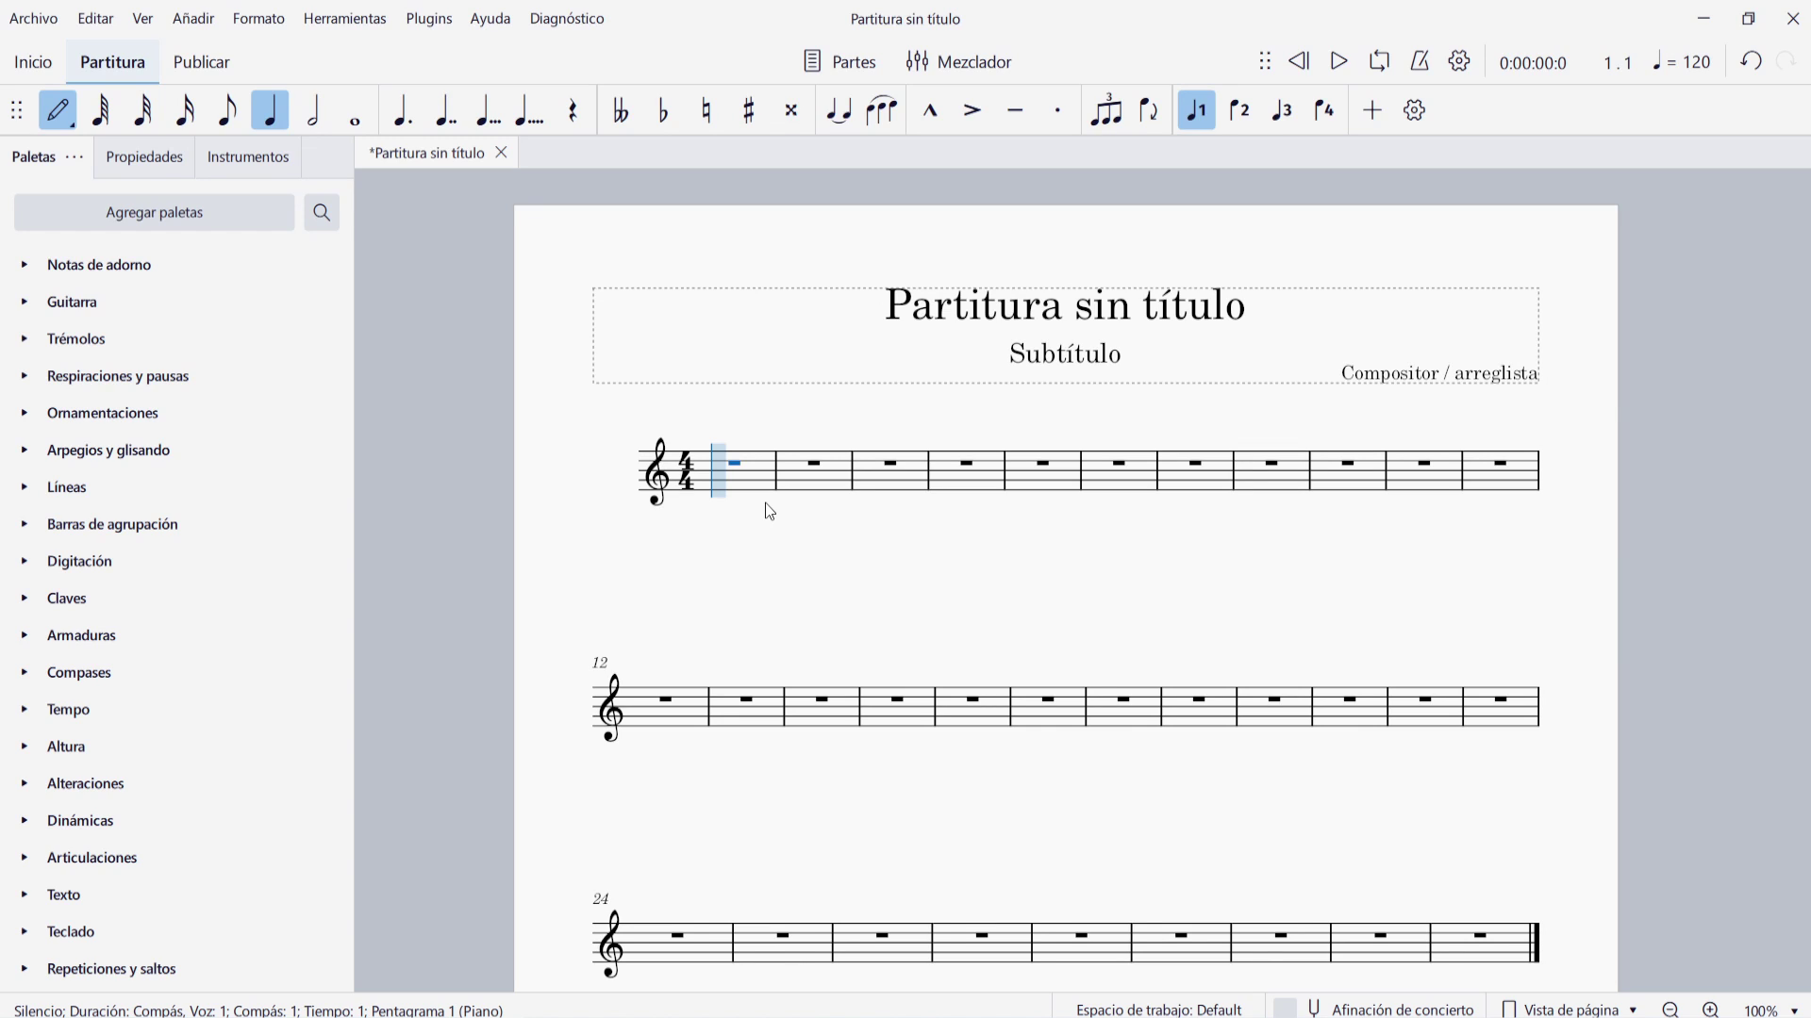
{"action": "key", "text": "d"}
{"action": "key", "text": "d"}
{"action": "key", "text": "d"}
{"action": "key", "text": "d"}
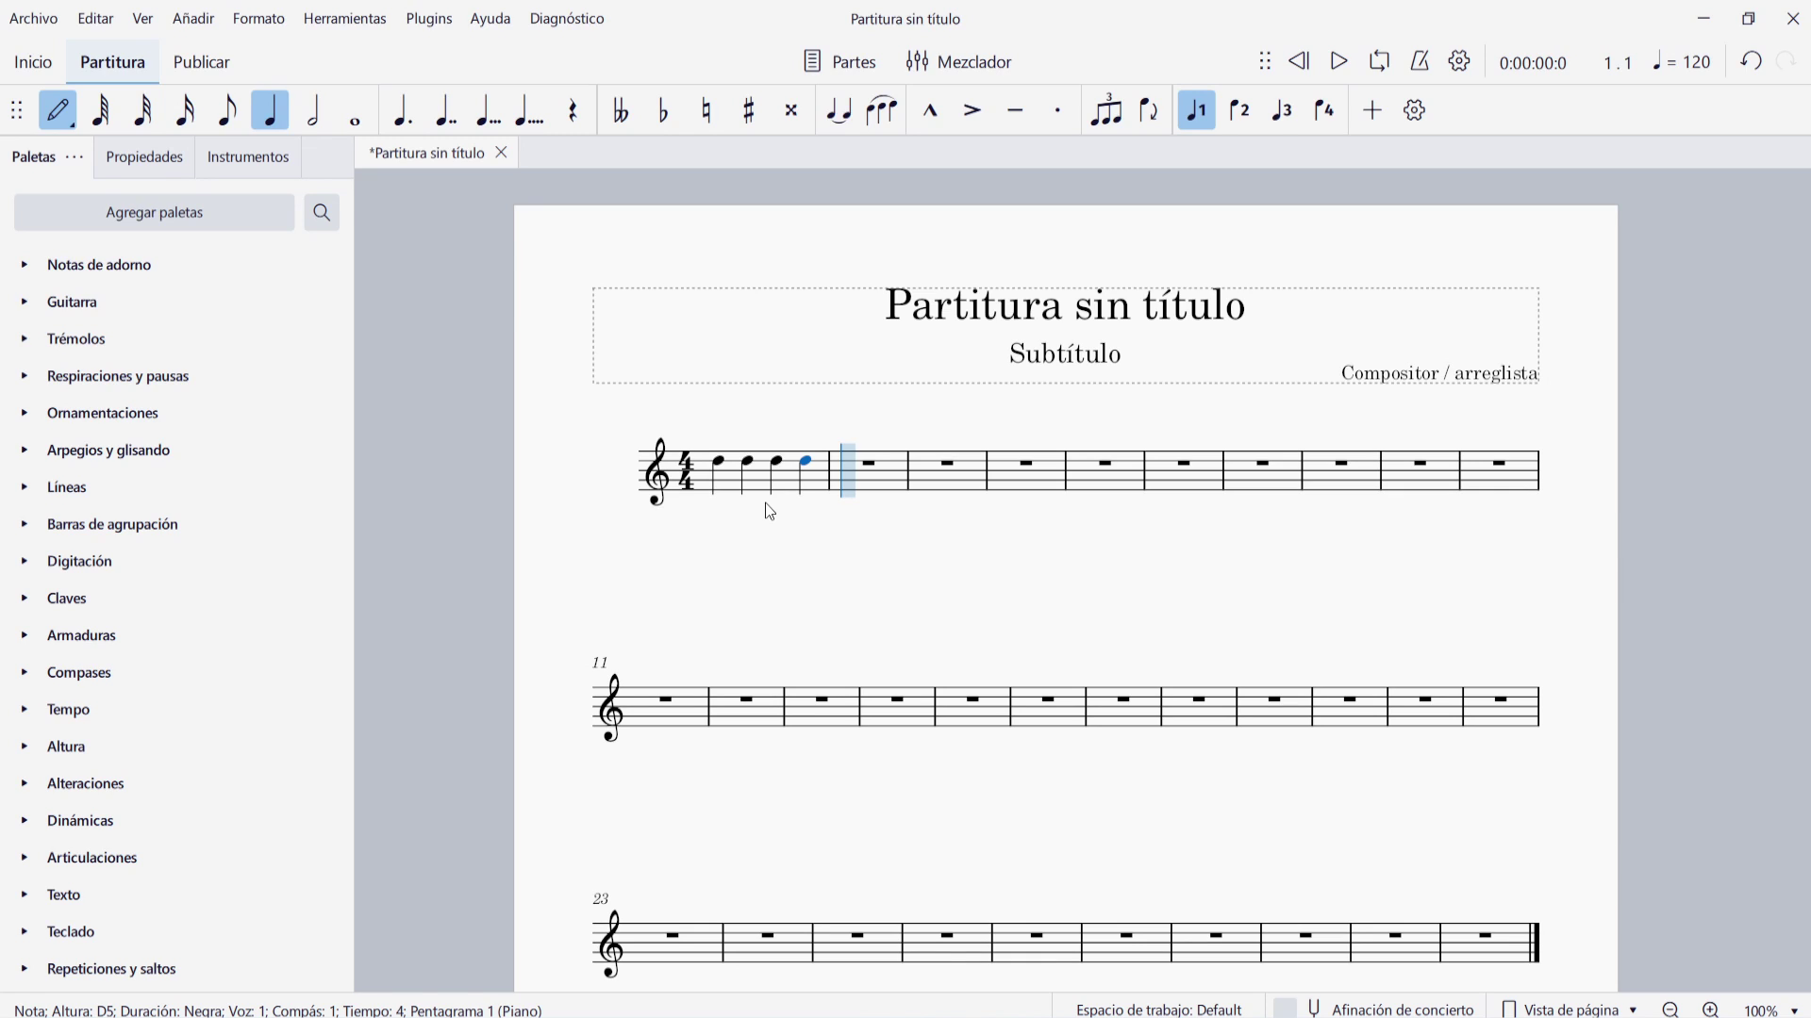
{"action": "key", "text": "Escape"}
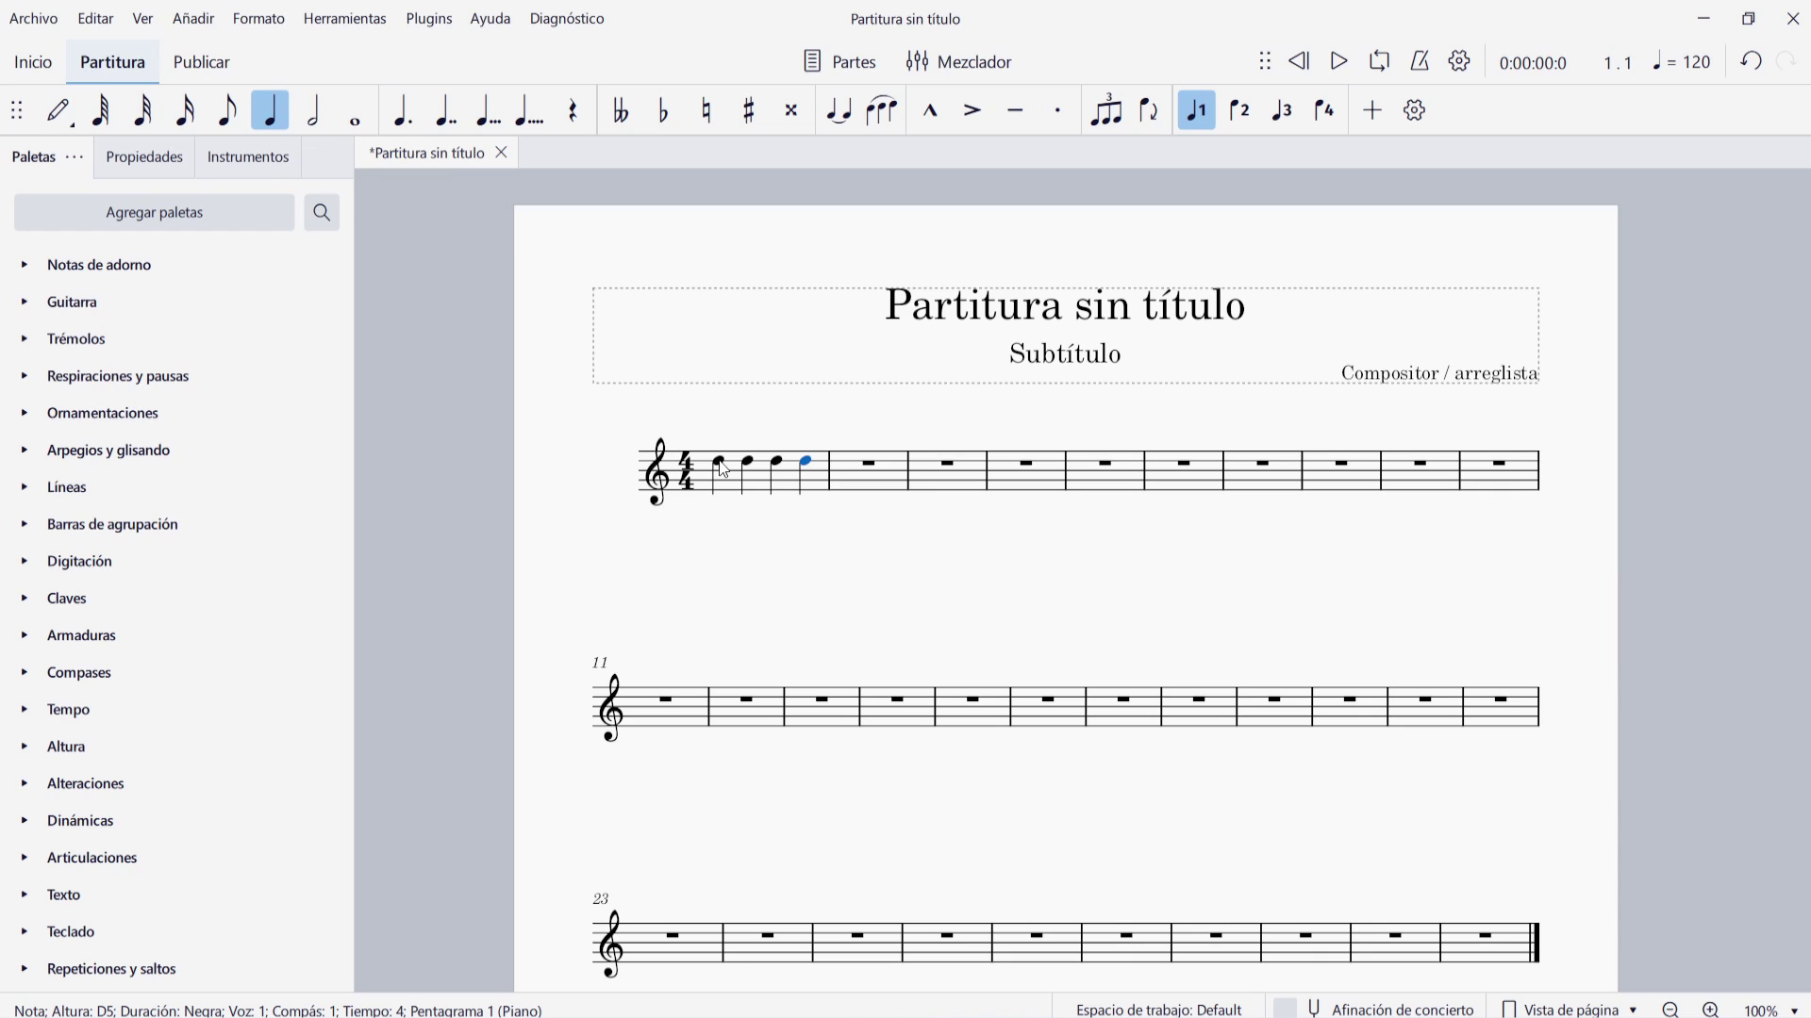
- Add the half notes E4 and F4 in voice 2 from the first beat of the first measure
{"action": "left_click", "coordinate": [721, 462]}
{"action": "key", "text": "n"}
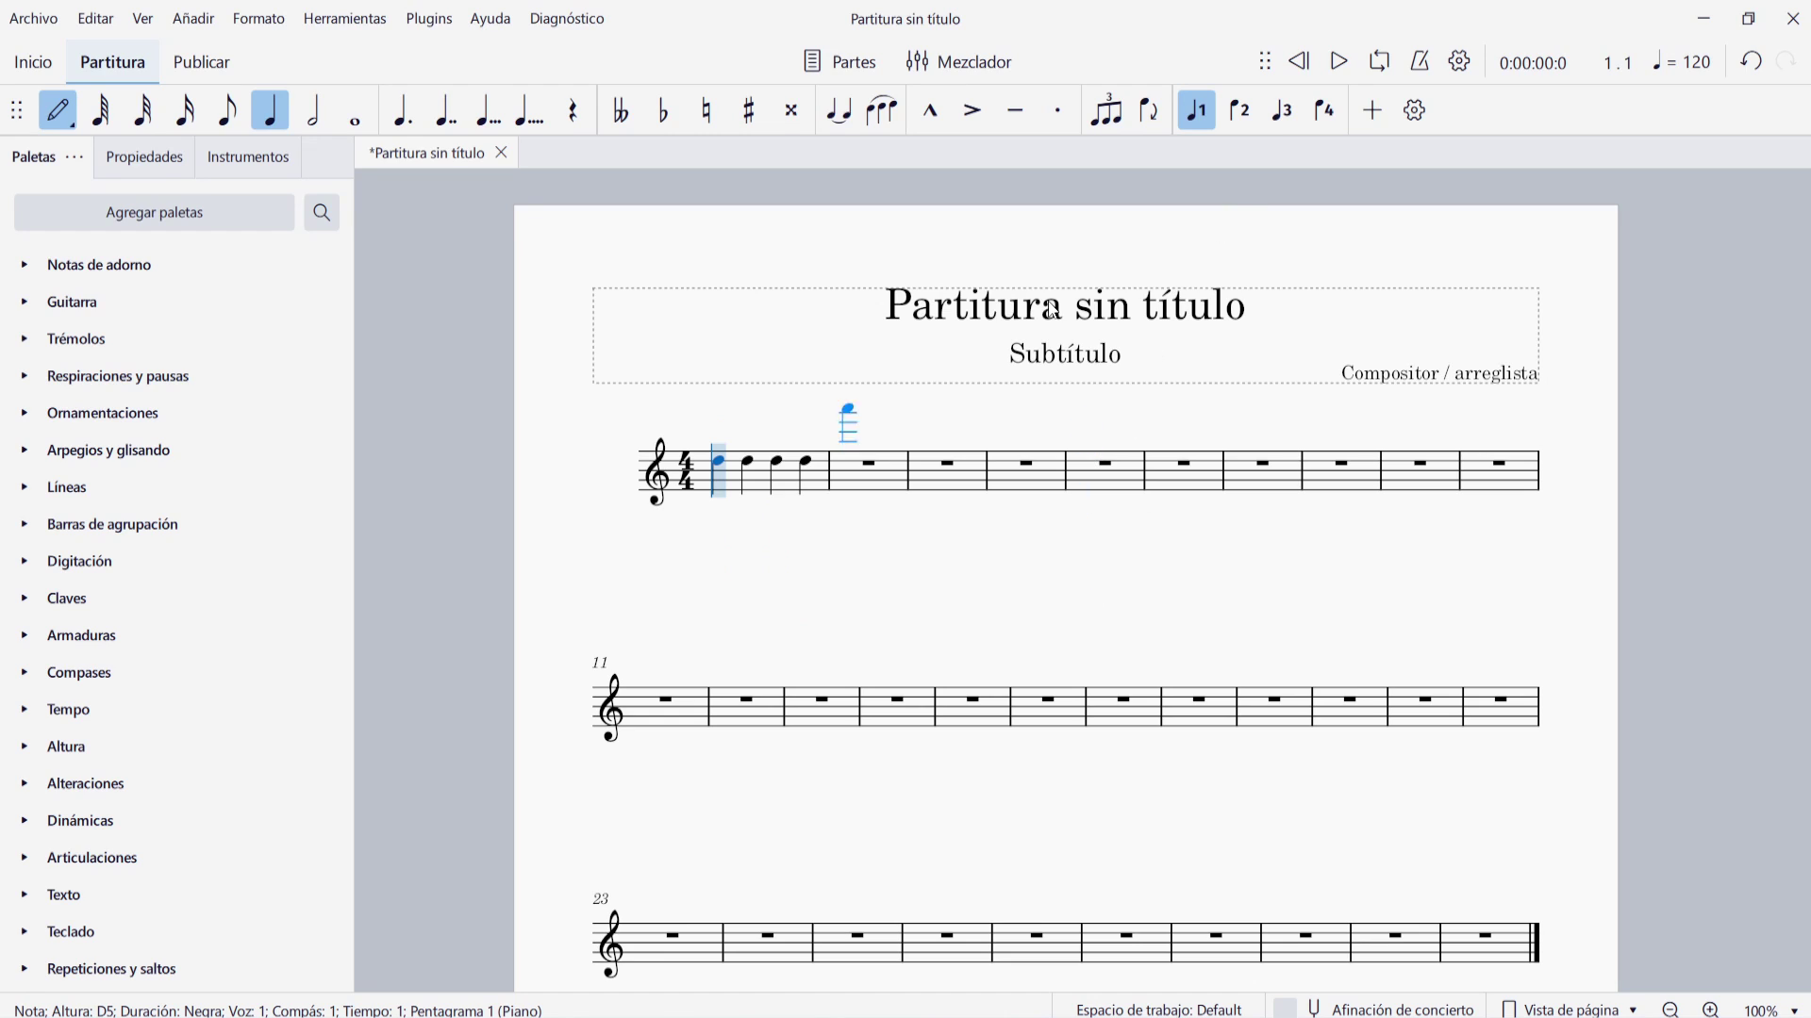
{"action": "left_click", "coordinate": [1247, 113]}
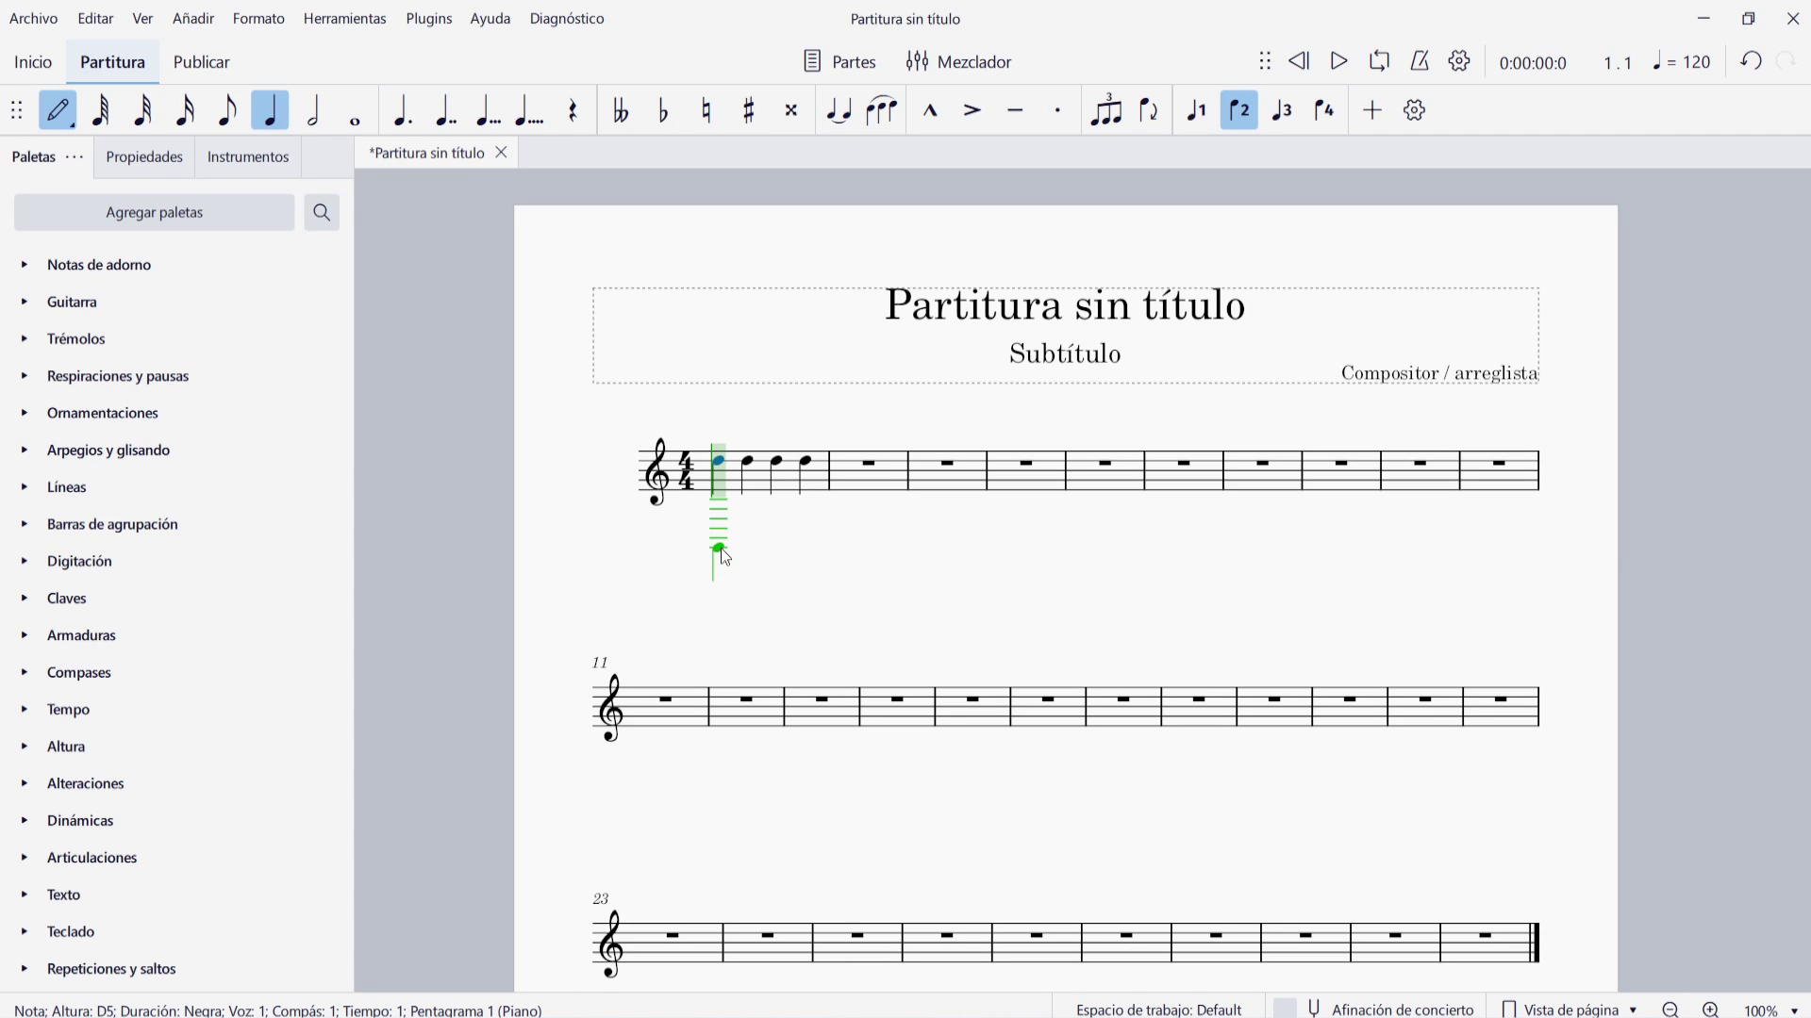
{"action": "left_click", "coordinate": [722, 477]}
{"action": "key", "text": "6"}
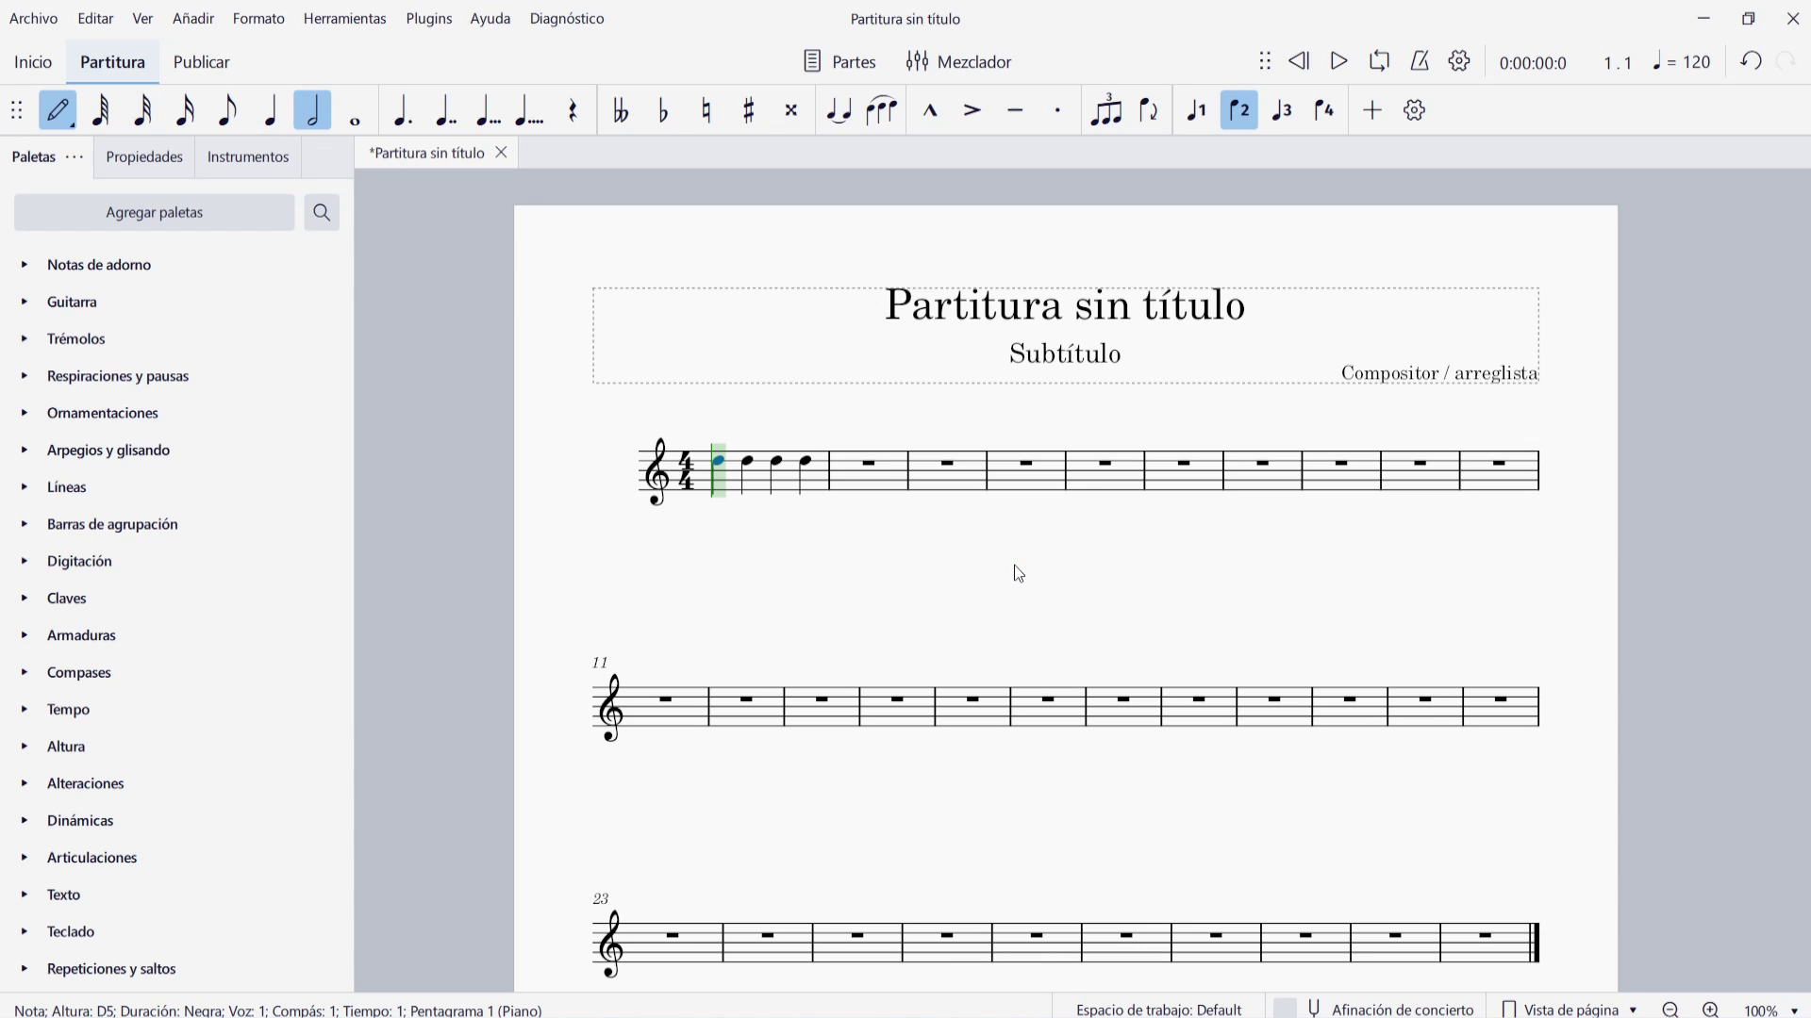
{"action": "key", "text": "e"}
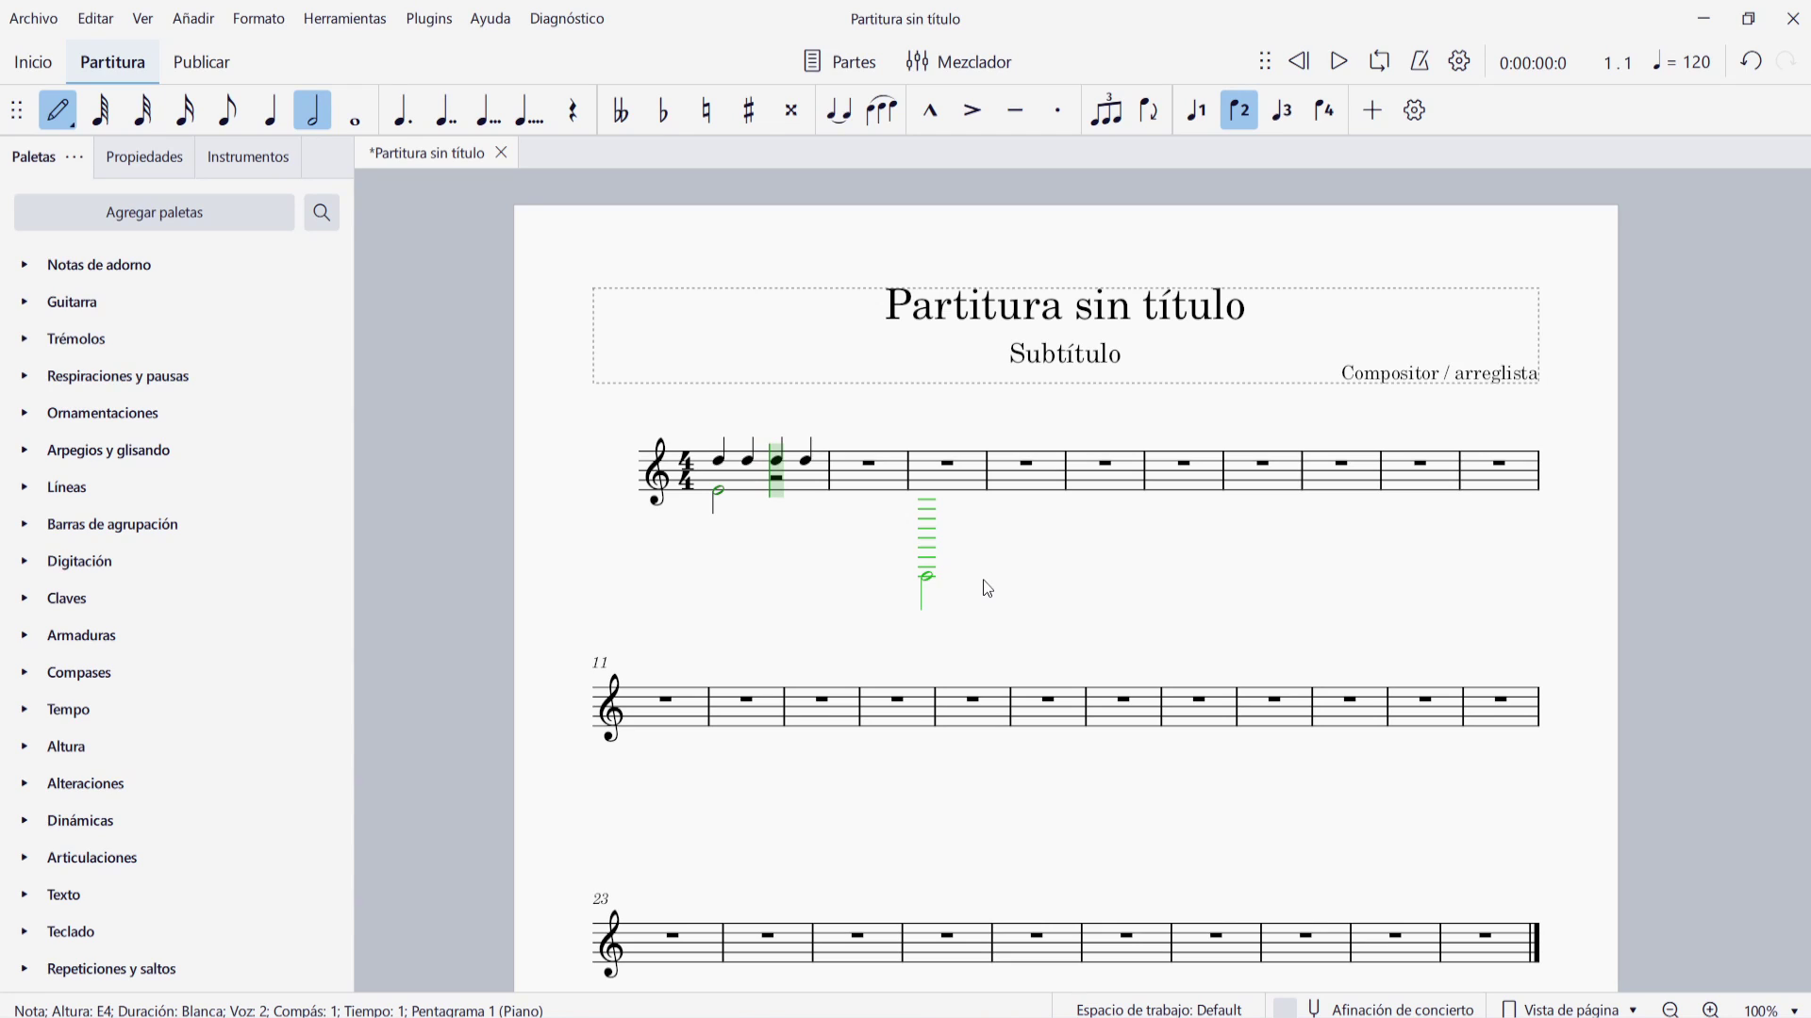
{"action": "key", "text": "f"}
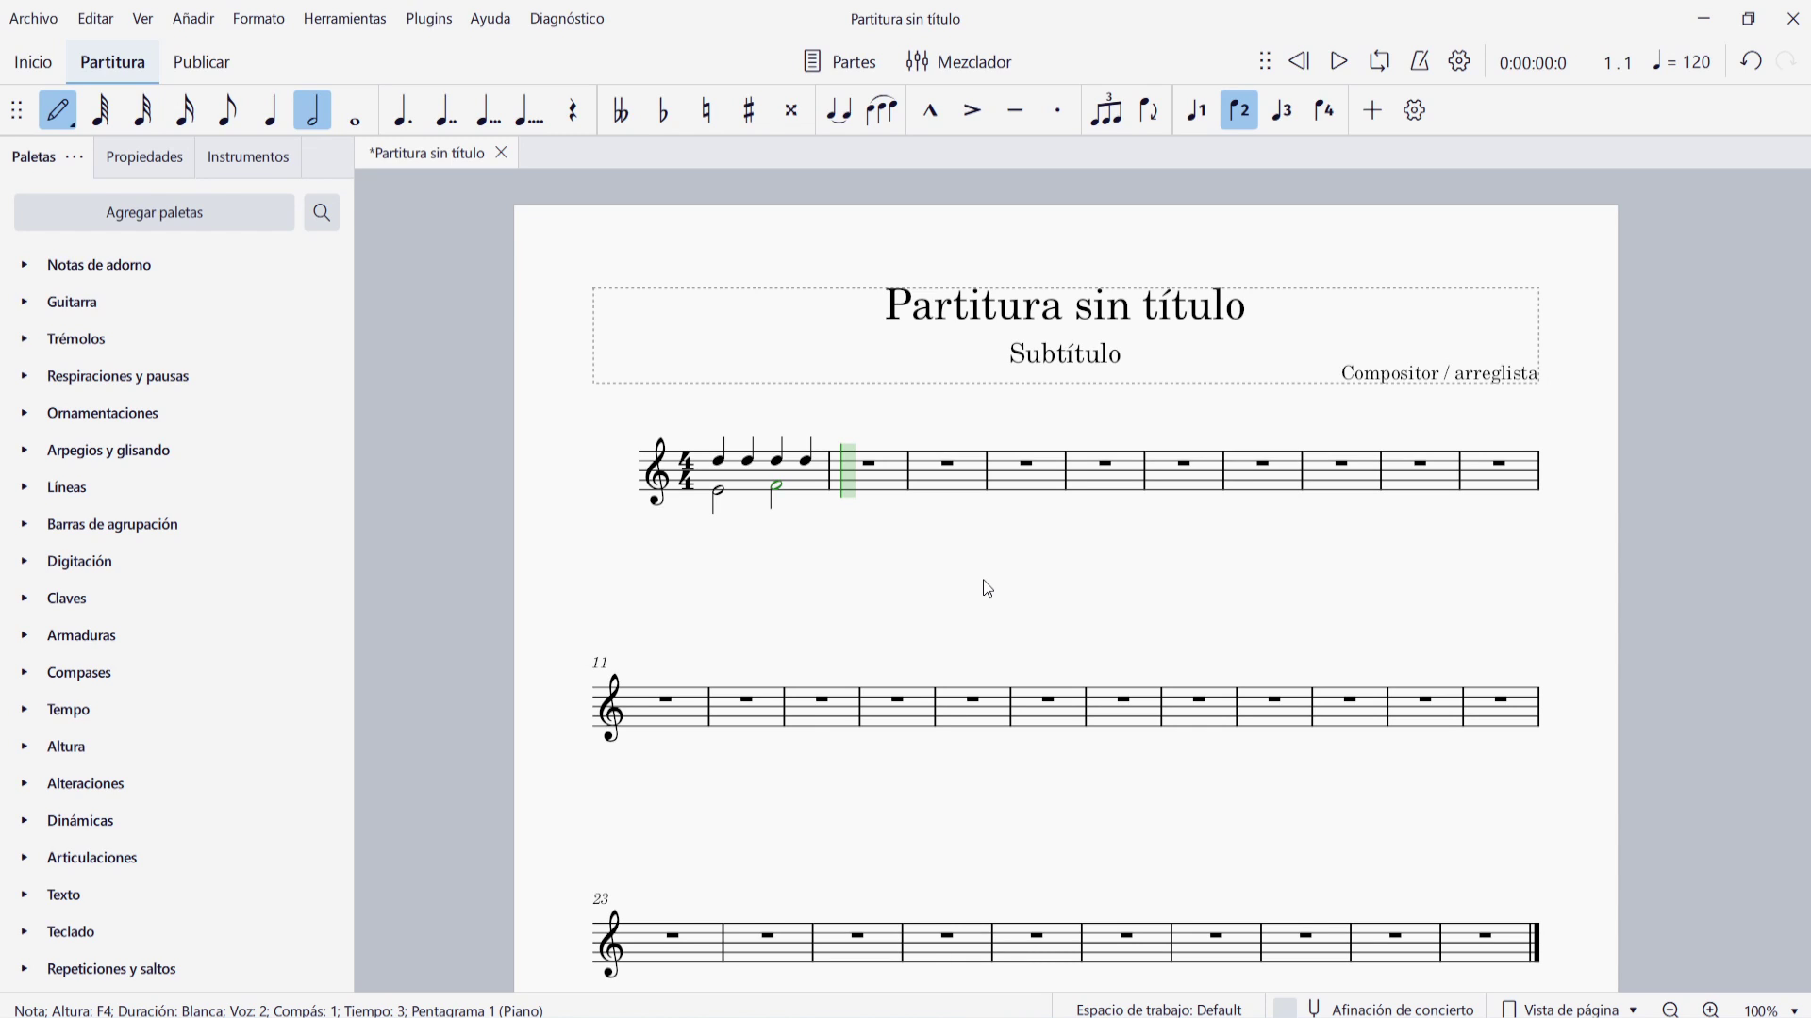
{"action": "key", "text": "5"}
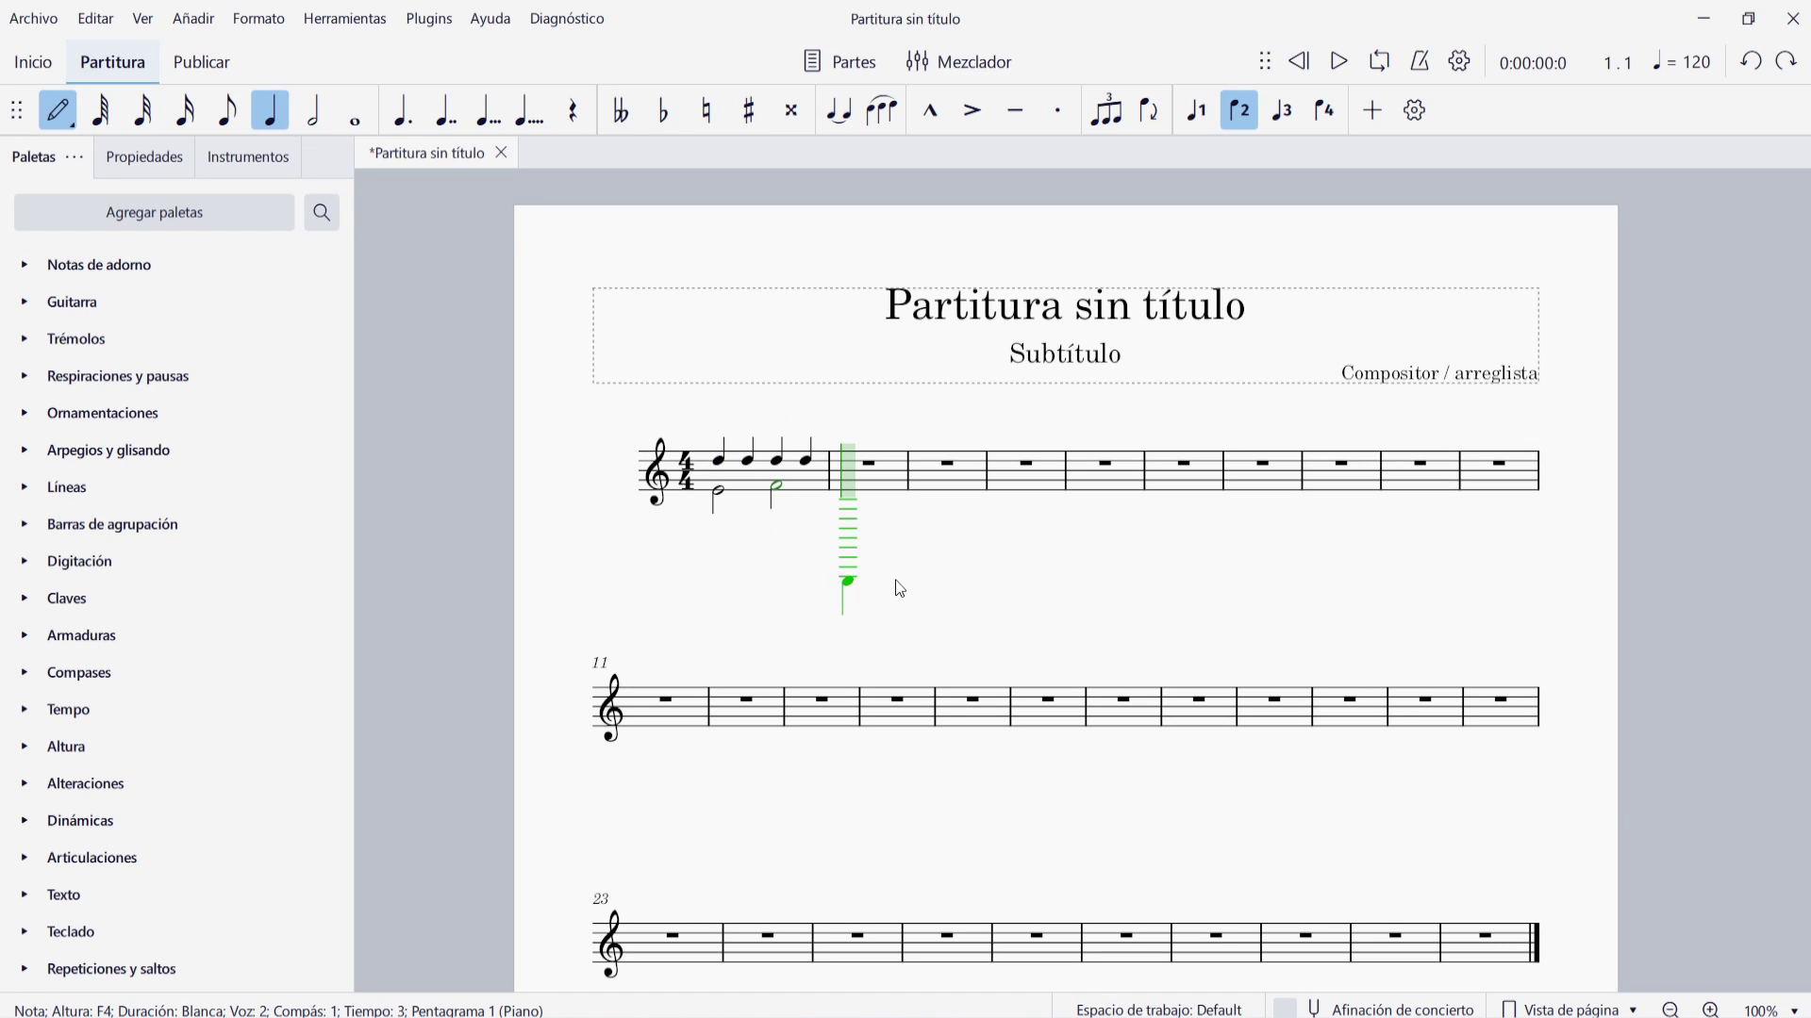
{"action": "key", "text": "Escape"}
- Exchange voices 1 and 2 in the first measure and check the voice of the F4 half note
{"action": "left_click", "coordinate": [813, 483]}
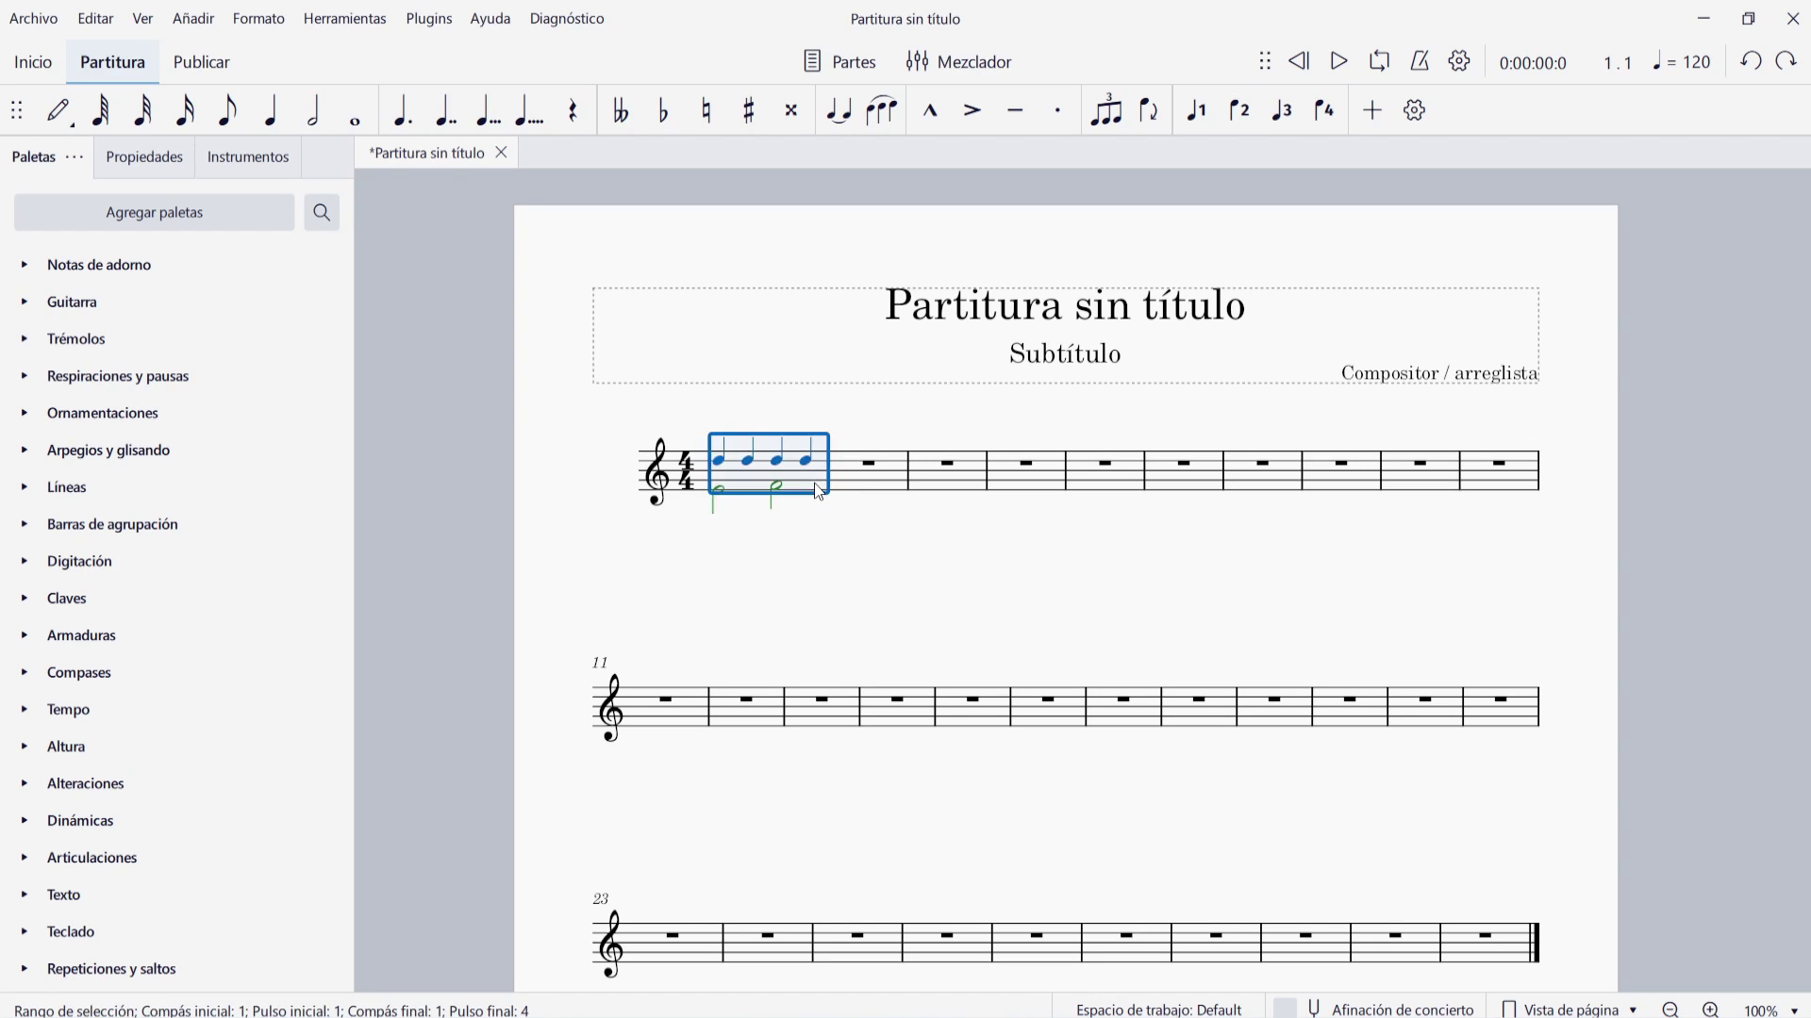
{"action": "left_click", "coordinate": [341, 21]}
{"action": "mouse_move", "coordinate": [434, 235]}
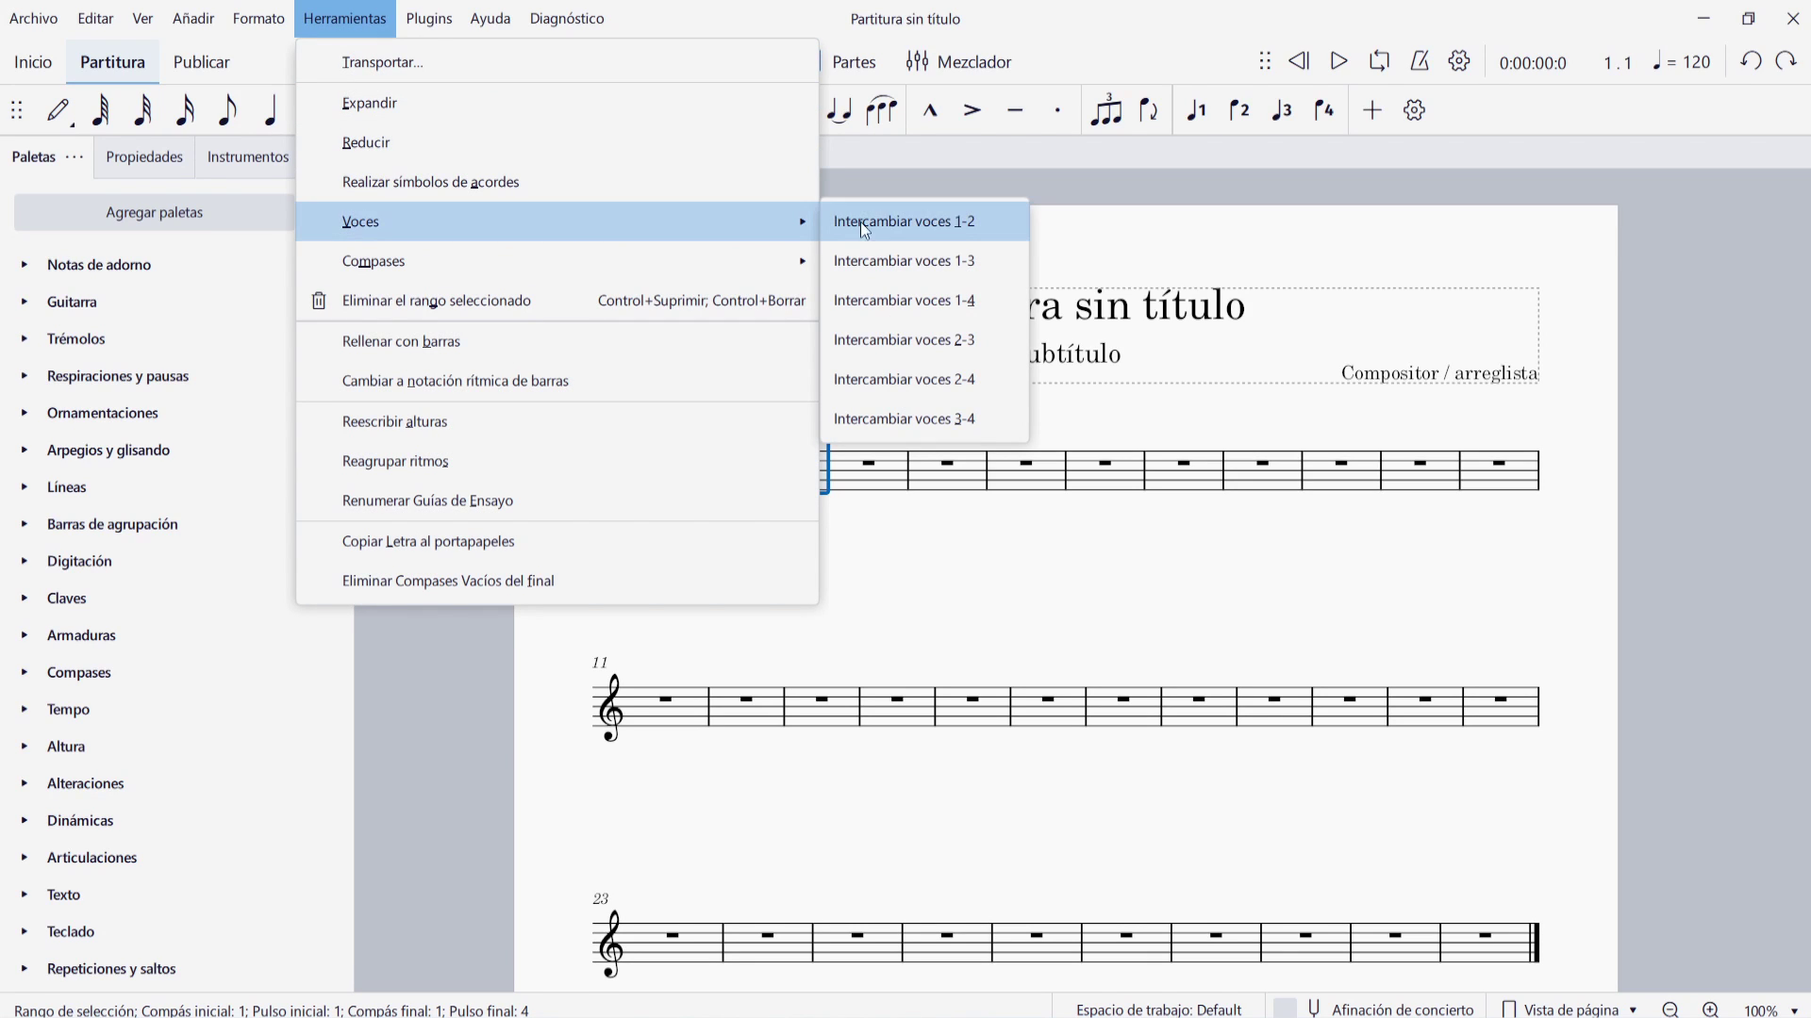
{"action": "left_click", "coordinate": [947, 224]}
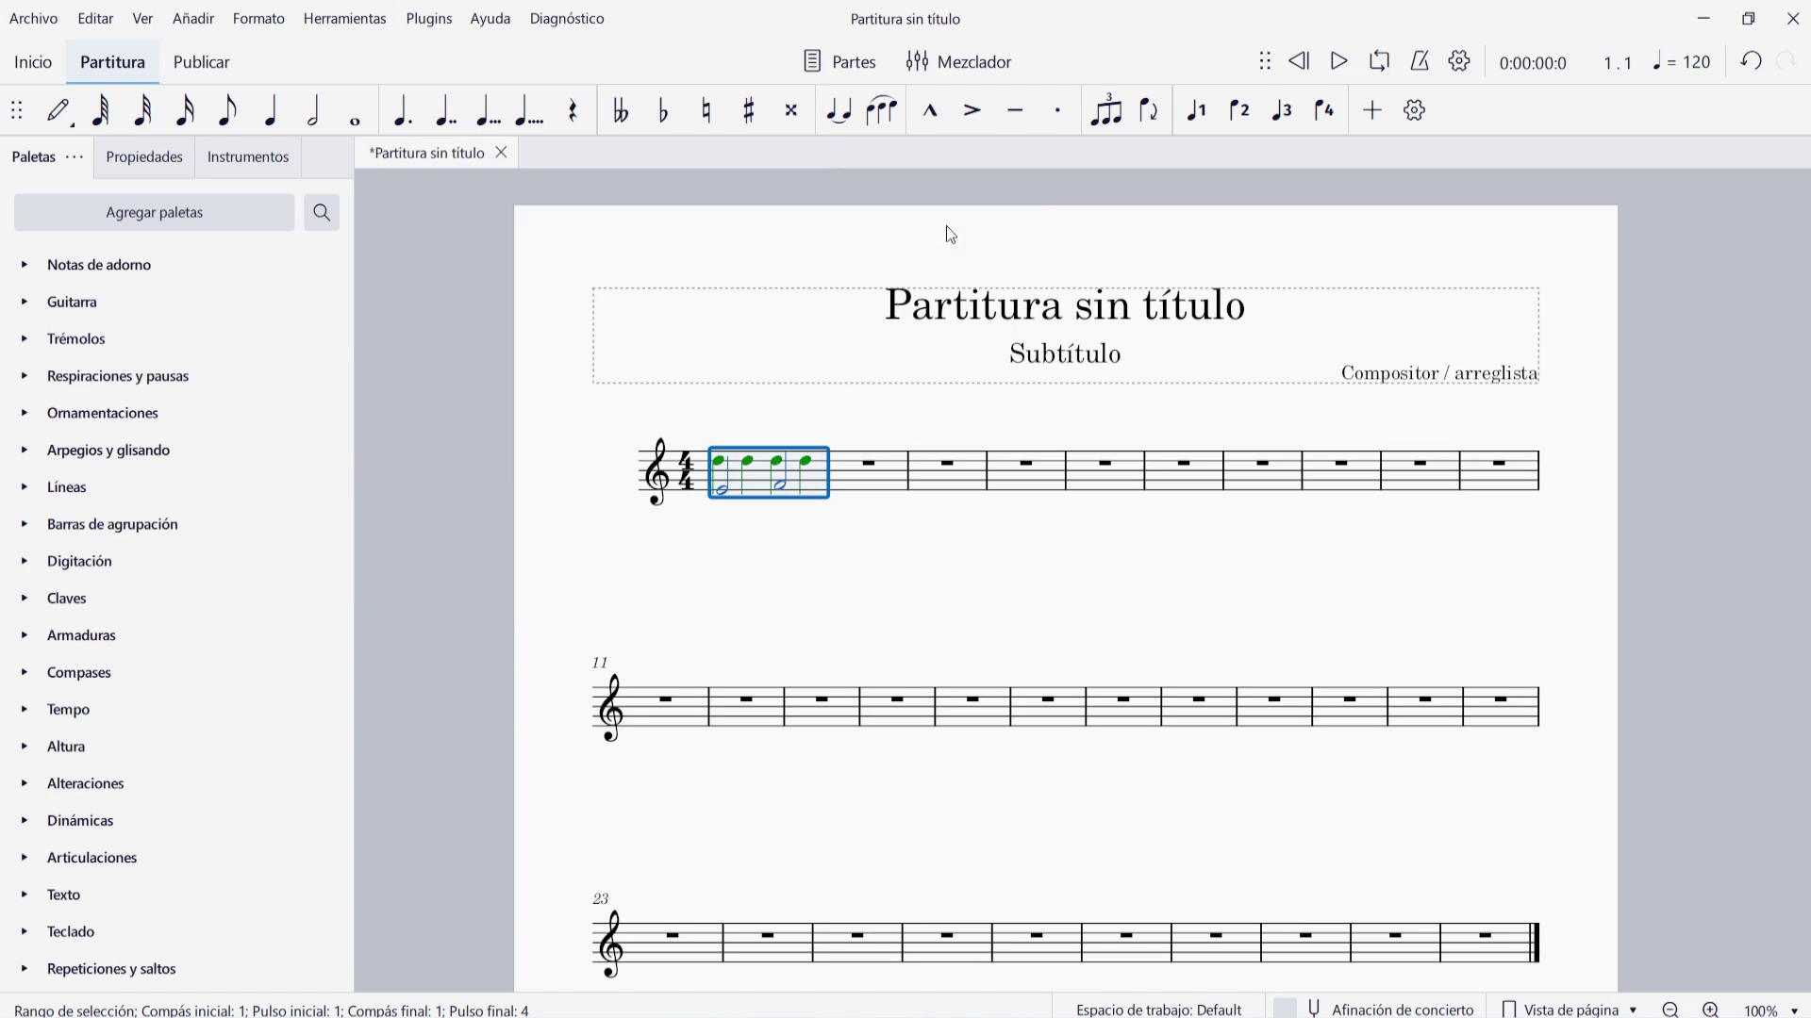
{"action": "left_click", "coordinate": [847, 570]}
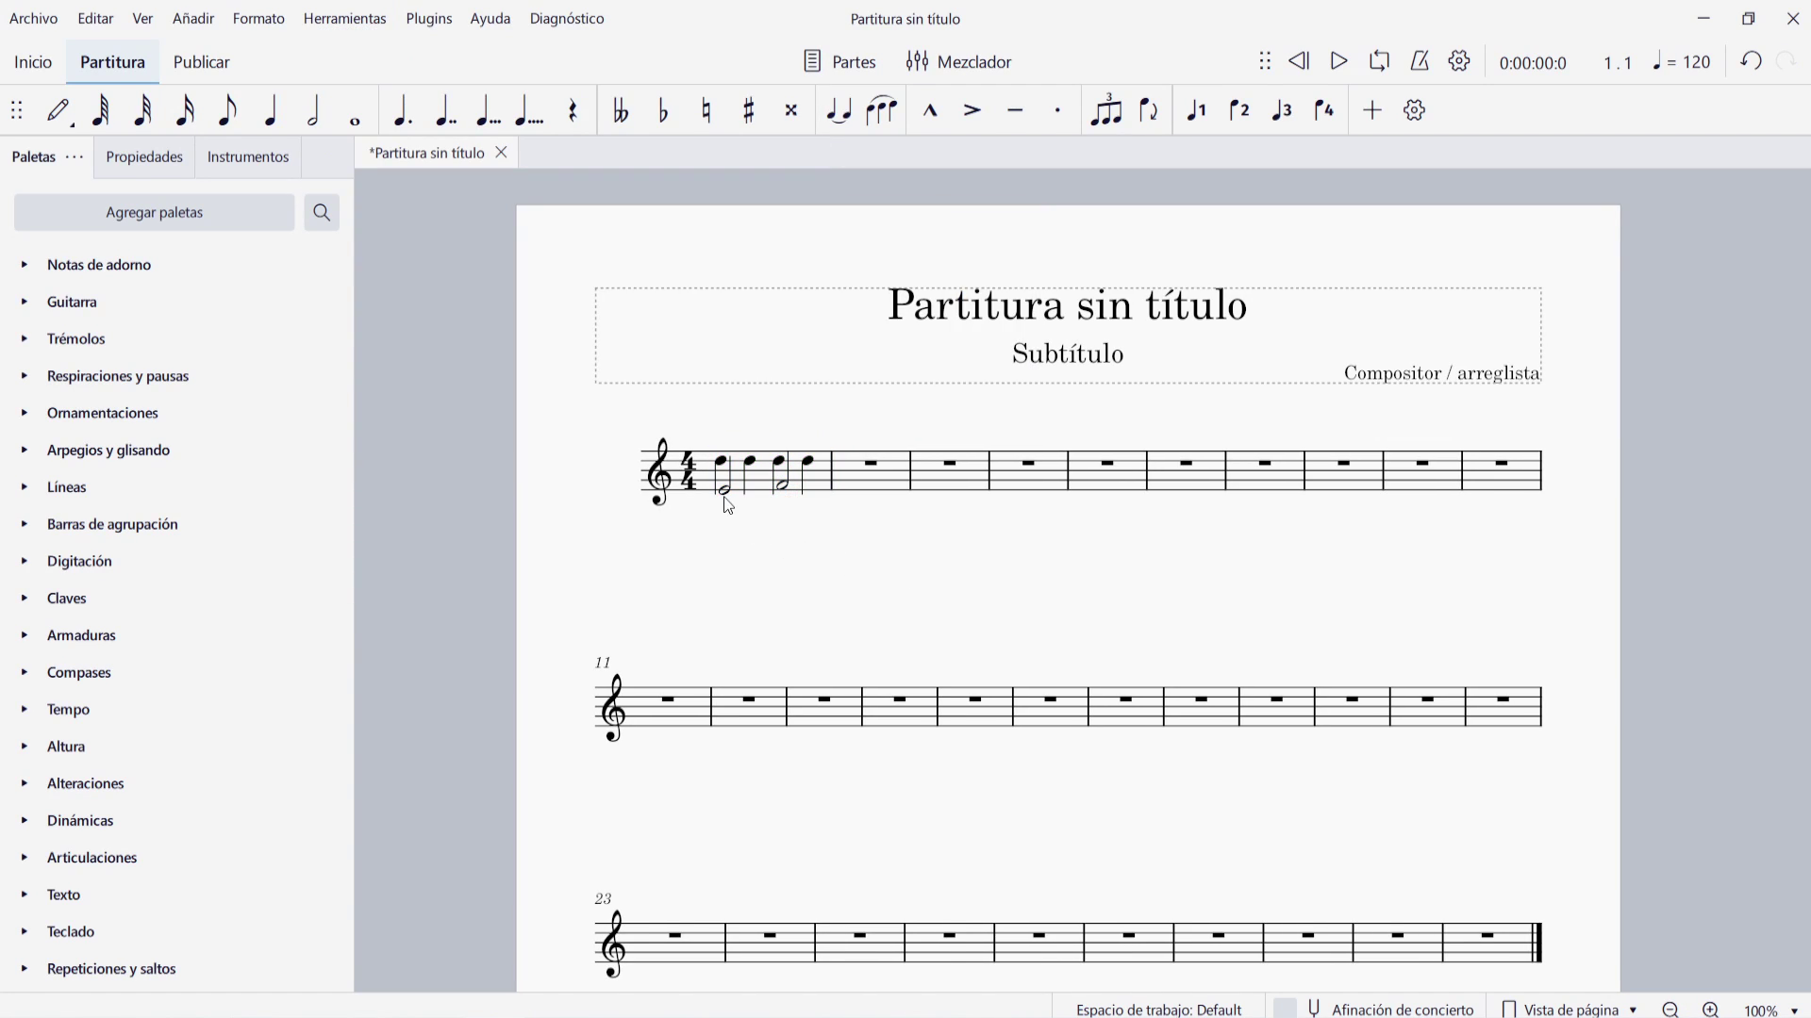
{"action": "left_click", "coordinate": [783, 487]}
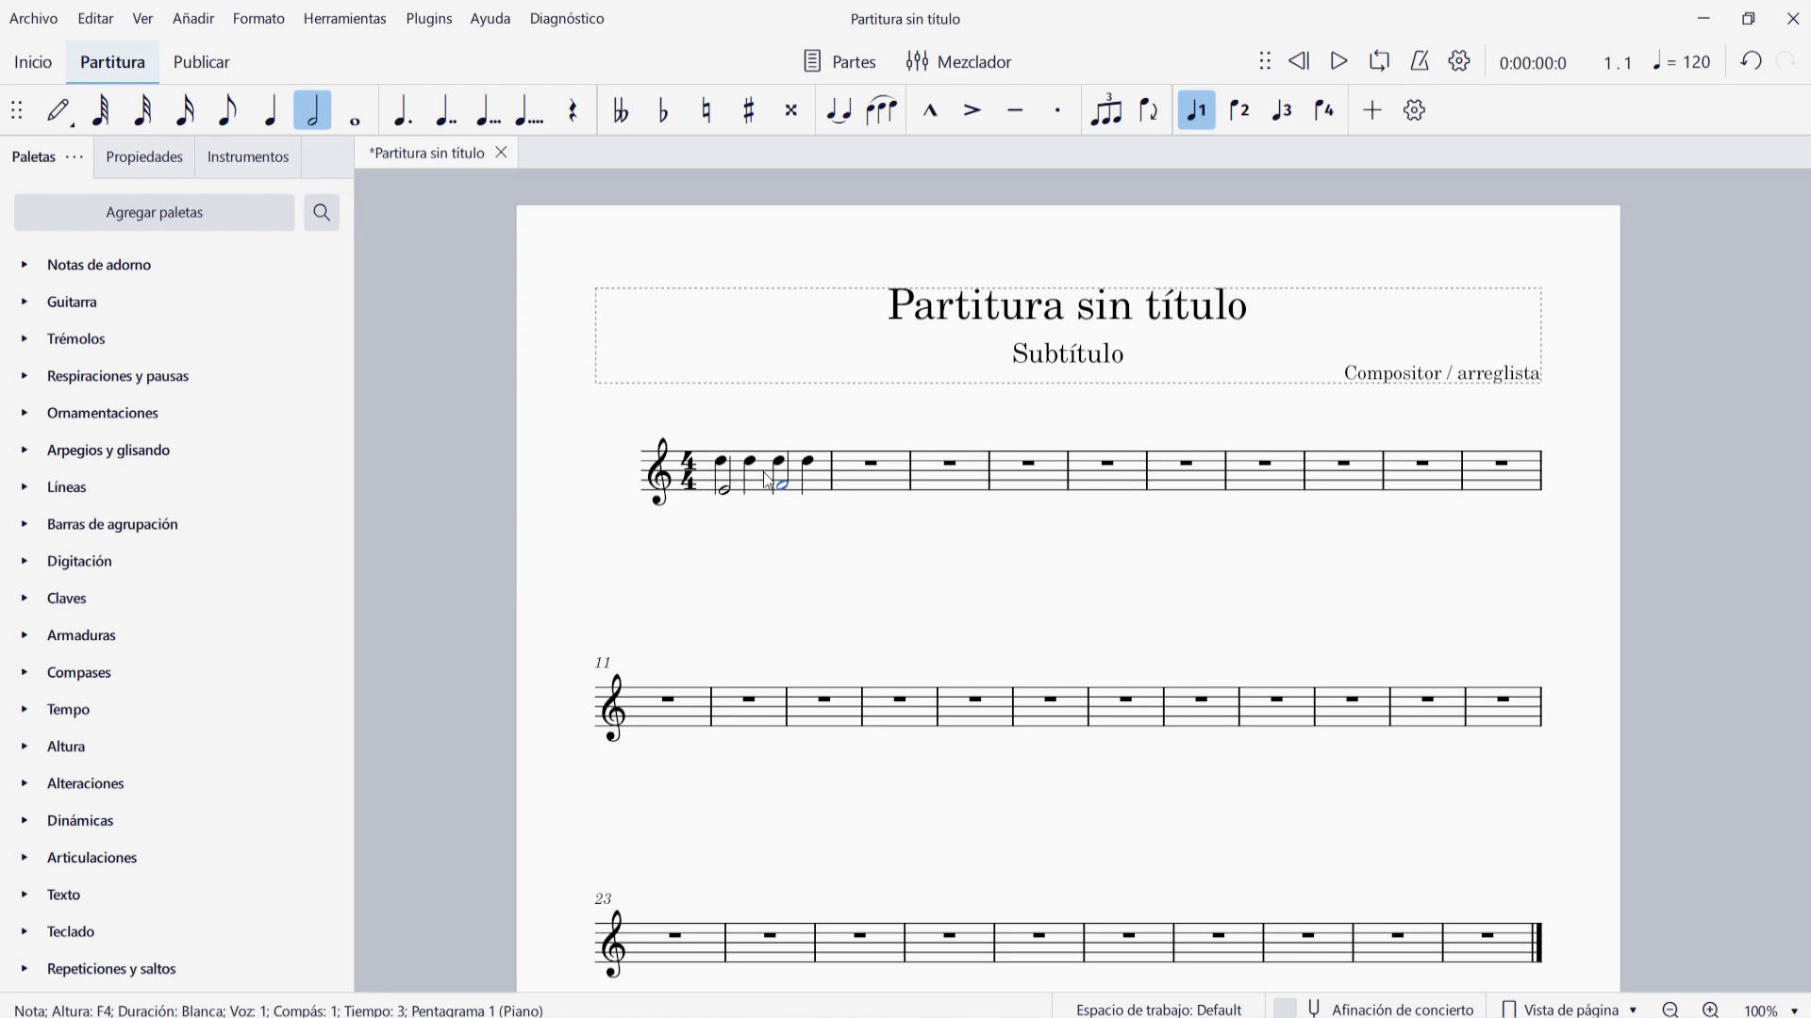
{"action": "key", "text": "Escape"}
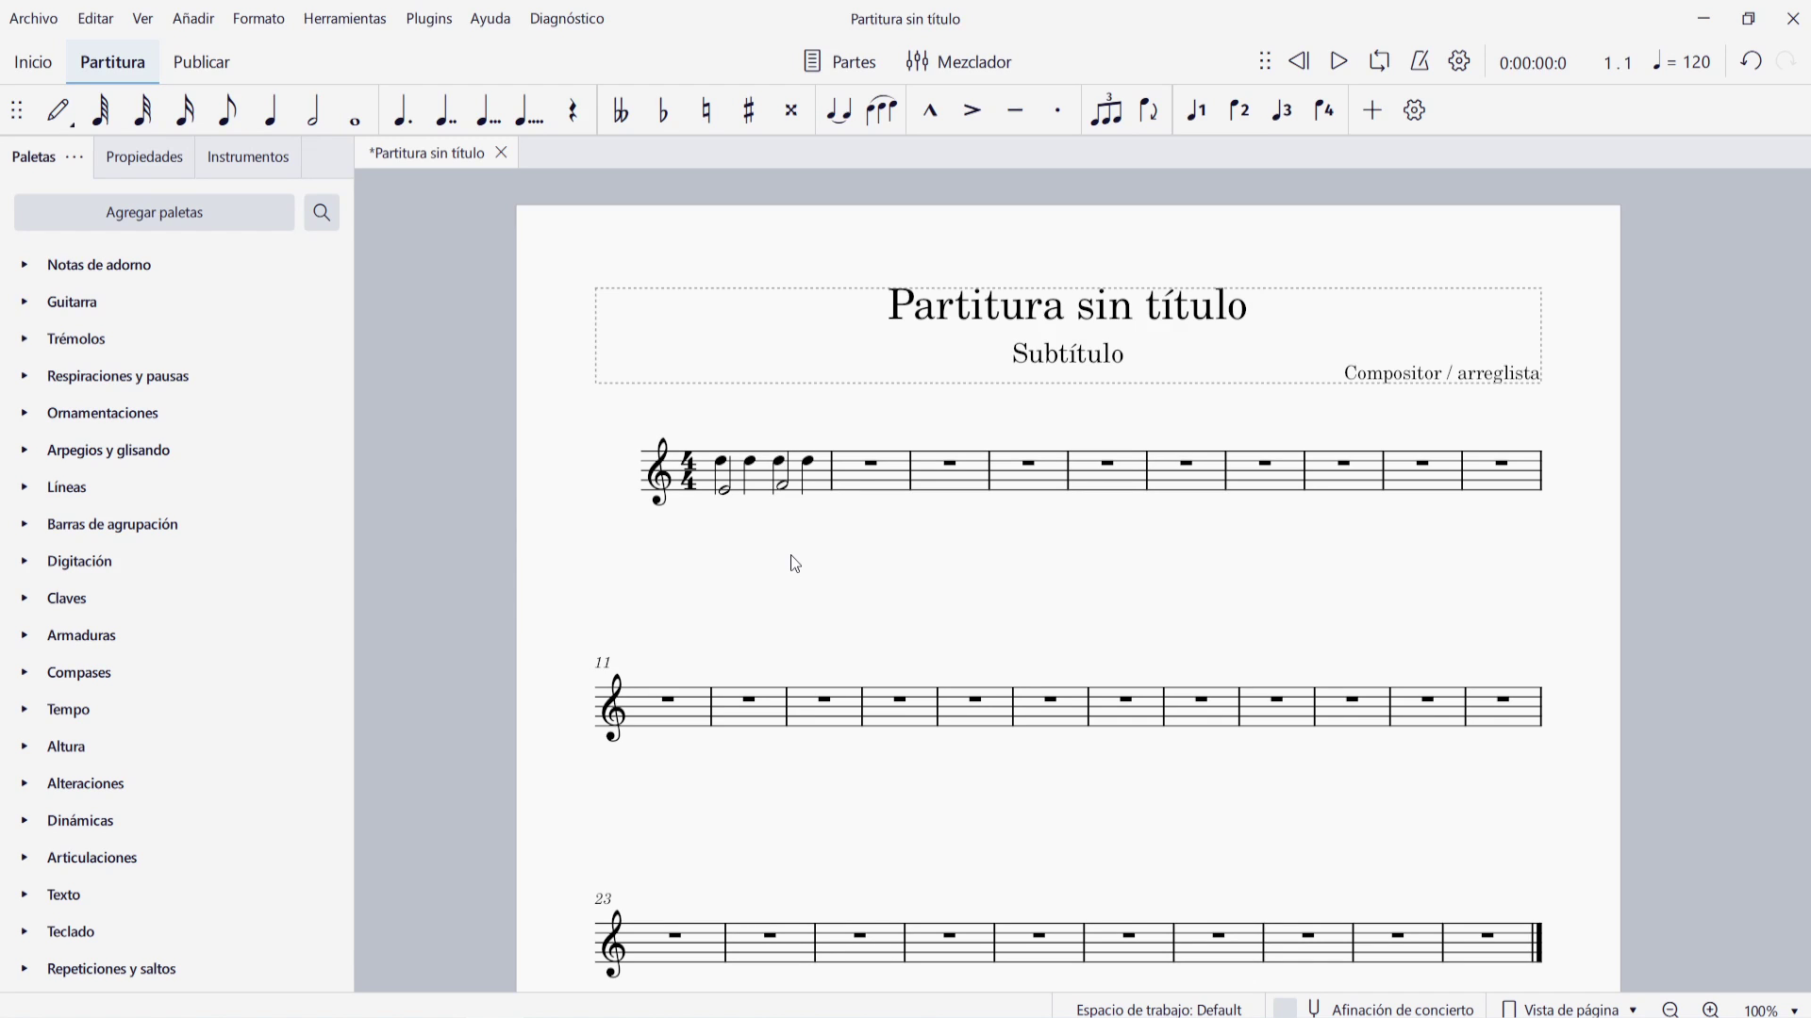
- Exchange voices 1-2 again in the first measure to restore the original voice assignment
{"action": "left_click", "coordinate": [818, 488]}
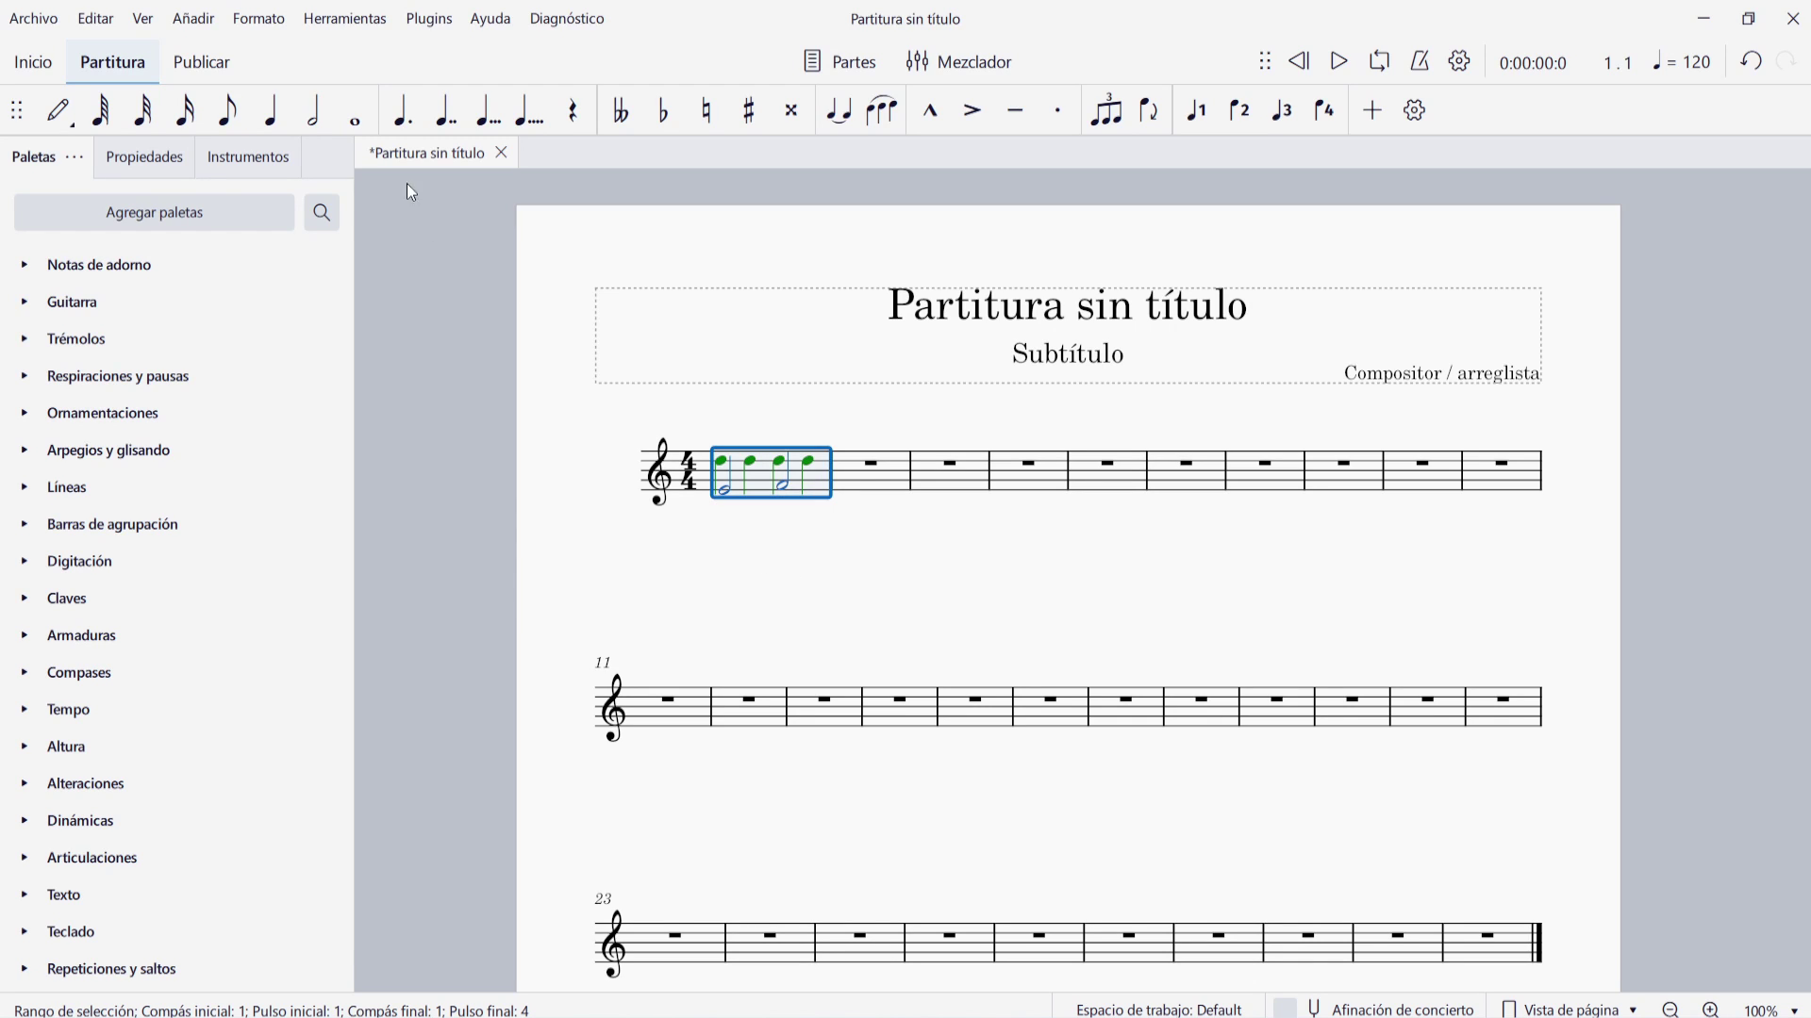
{"action": "left_click", "coordinate": [355, 25]}
{"action": "mouse_move", "coordinate": [536, 226]}
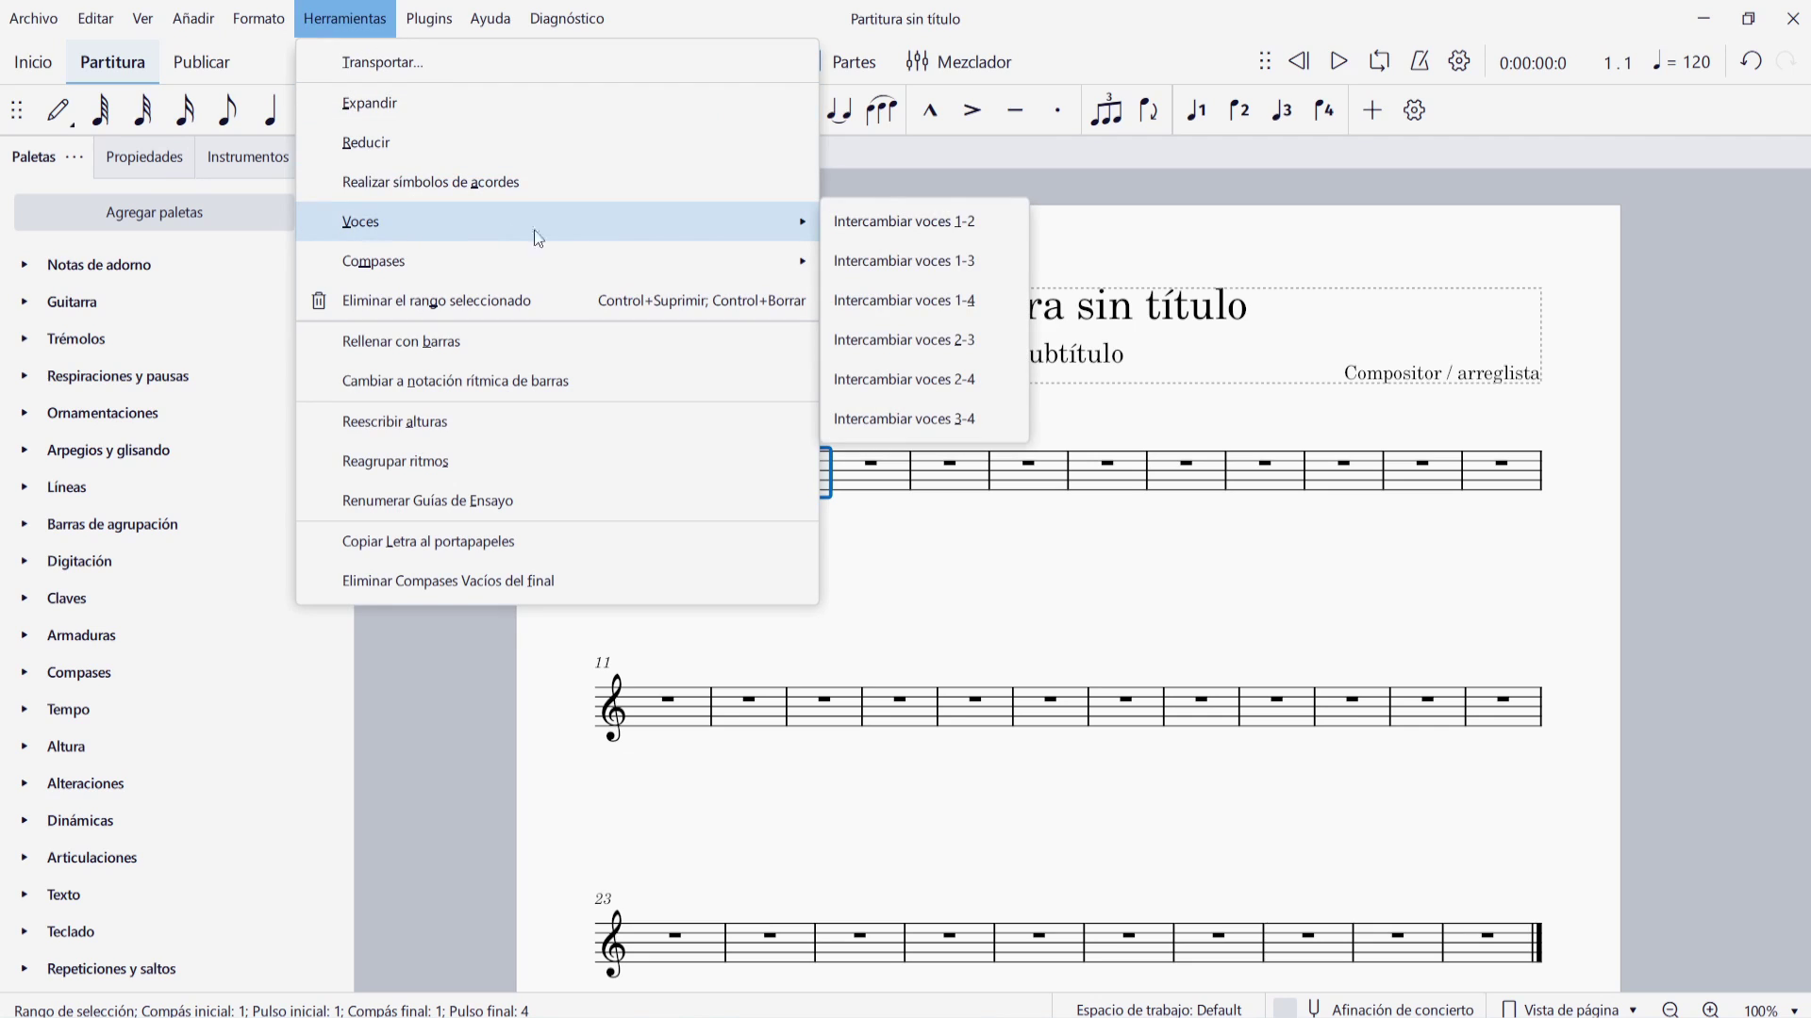
{"action": "left_click", "coordinate": [853, 225]}
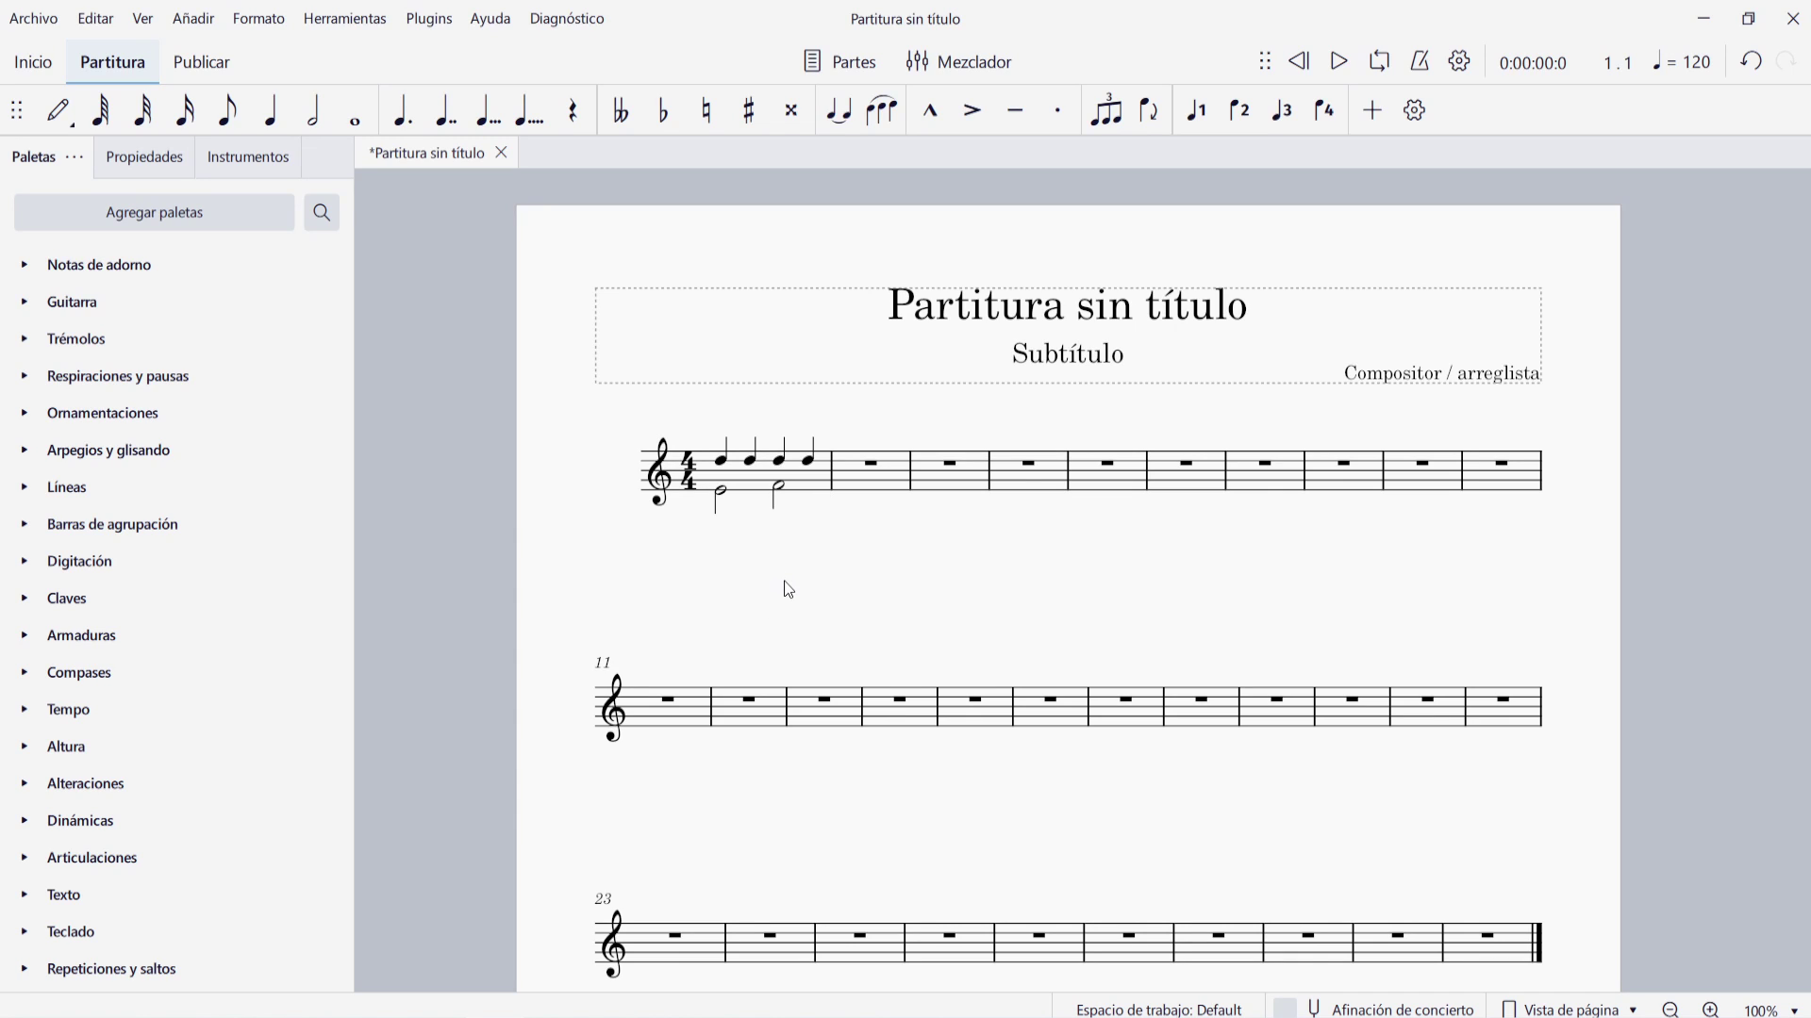
- Flip the stem direction of the last D5 quarter note in the first measure back and forth
{"action": "left_click", "coordinate": [812, 466]}
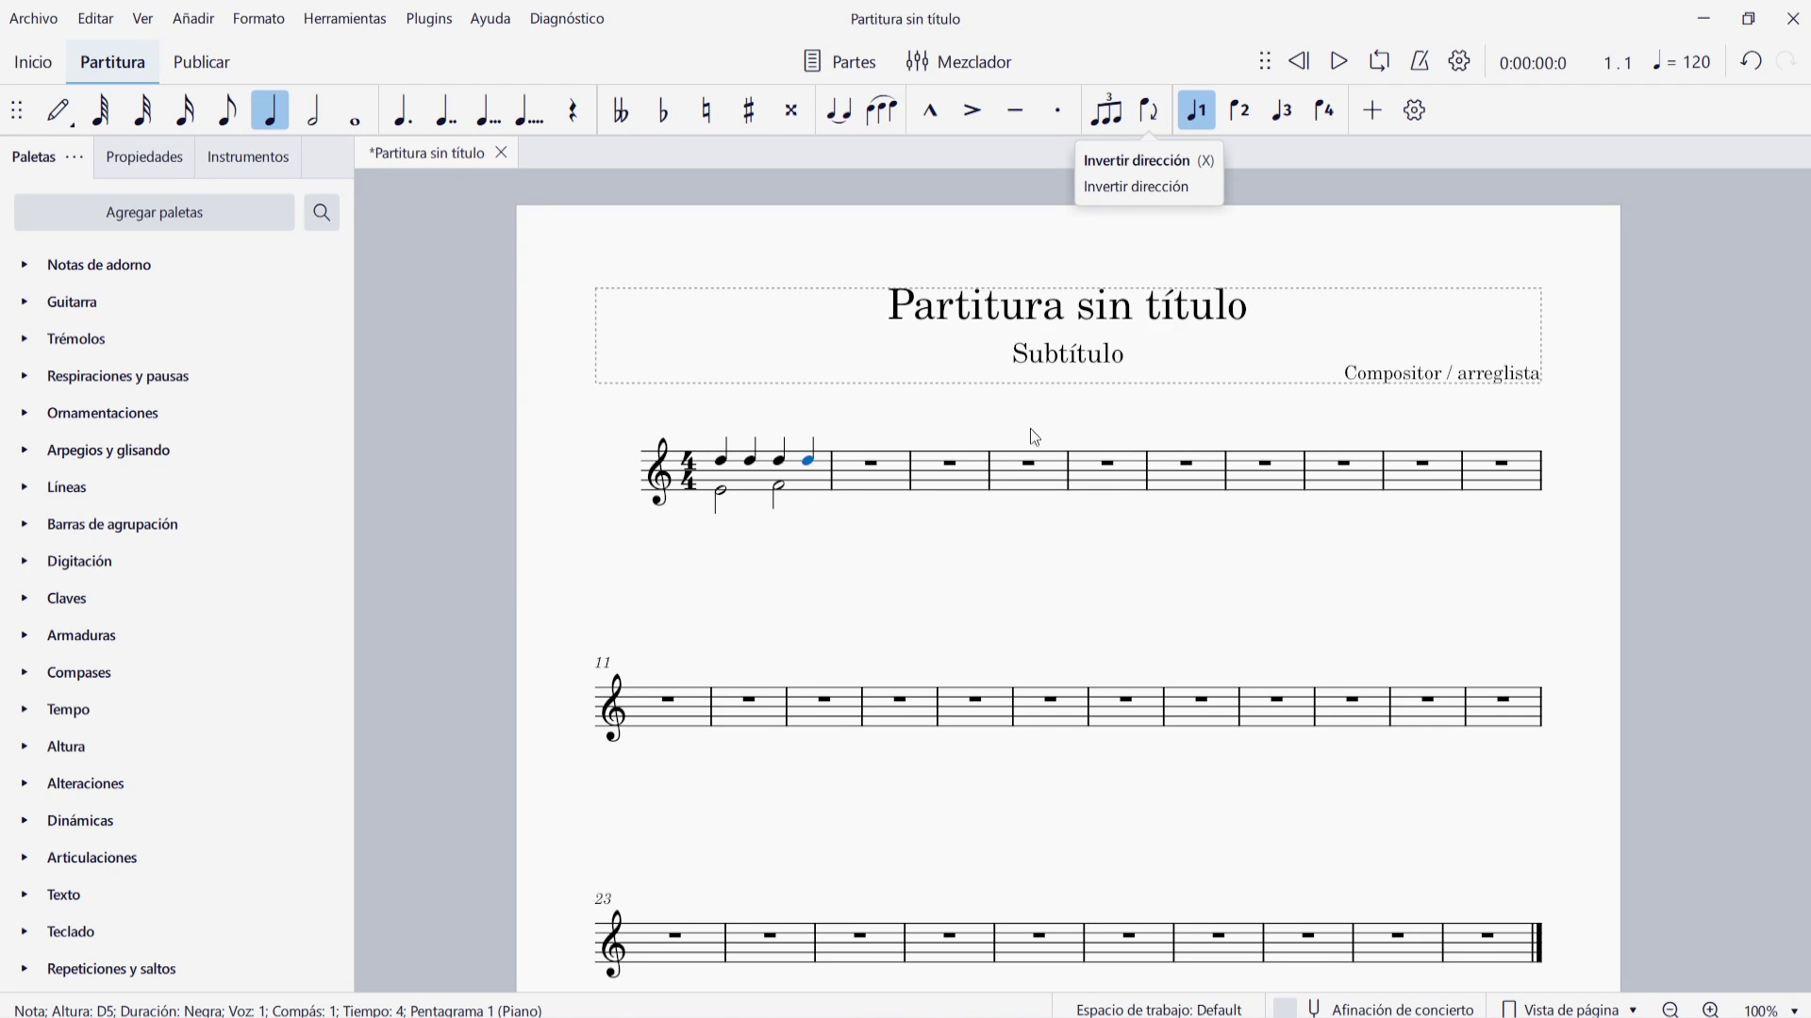
{"action": "key", "text": "x"}
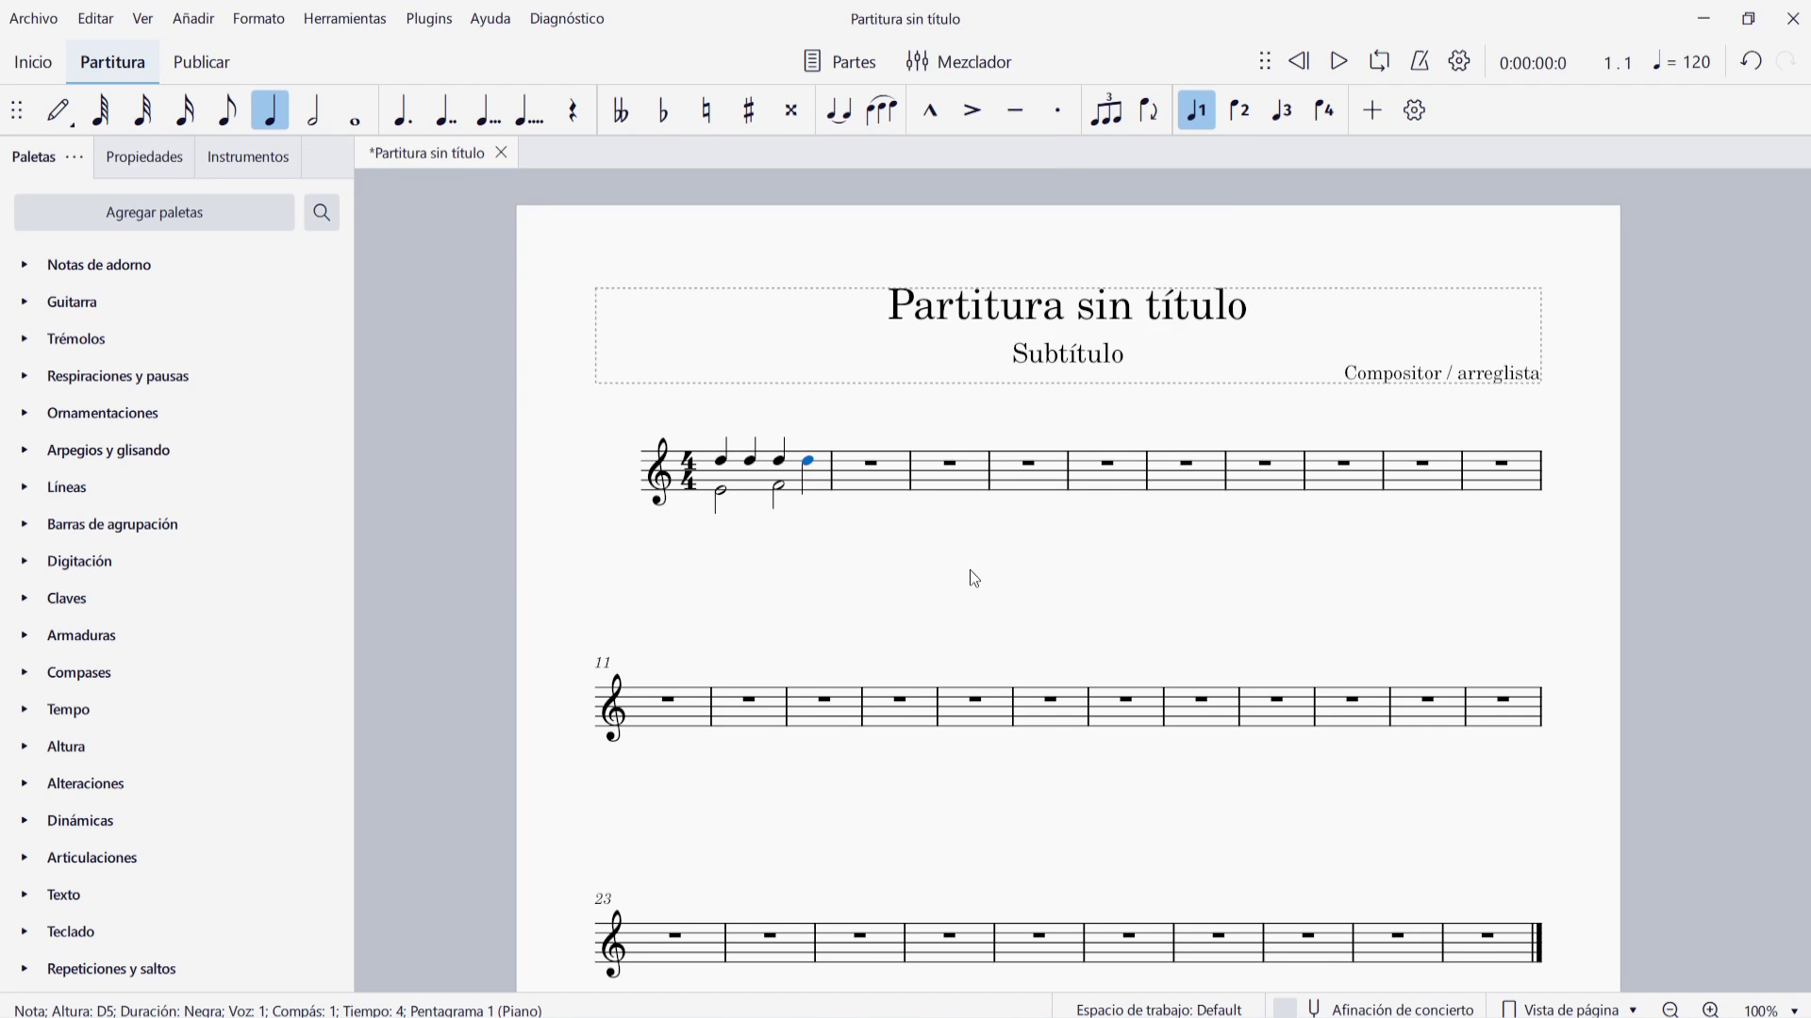
{"action": "key", "text": "x"}
{"action": "key", "text": "x"}
{"action": "key", "text": "x"}
- Flip the stems of all notes in the first measure, then restore their default directions
{"action": "left_click", "coordinate": [823, 479]}
{"action": "key", "text": "x"}
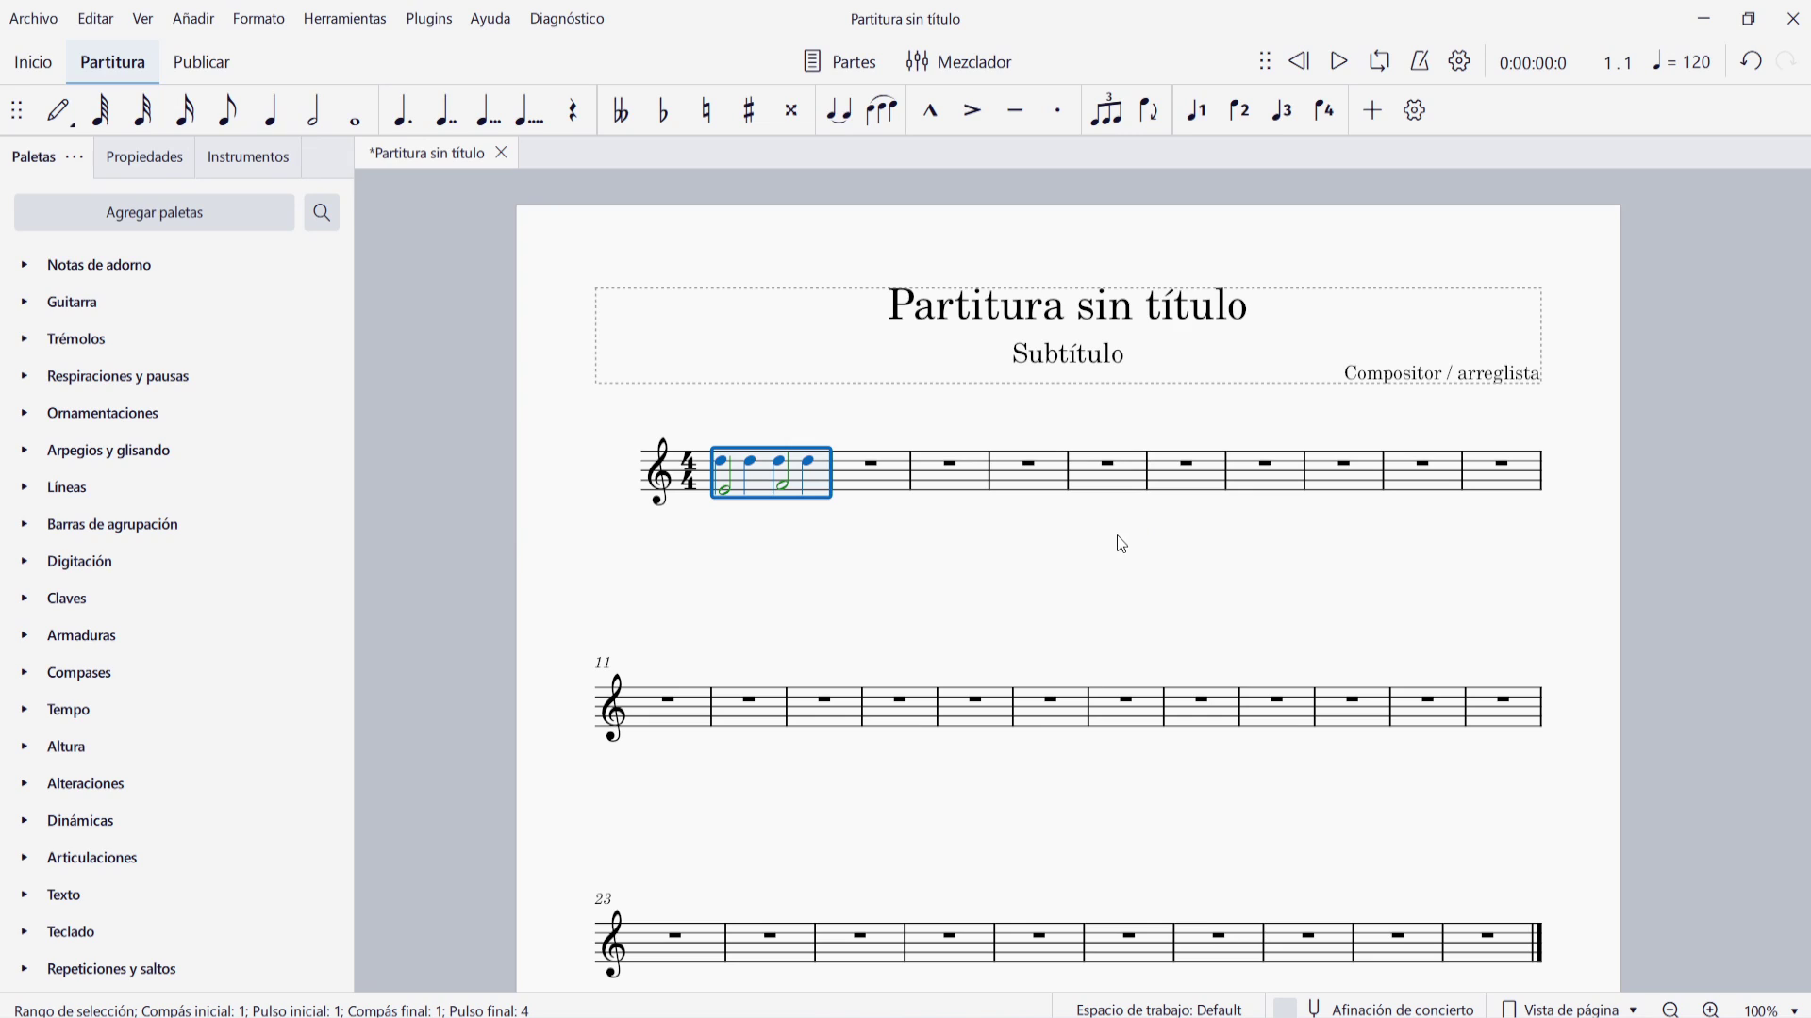
{"action": "key", "text": "ctrl+r"}
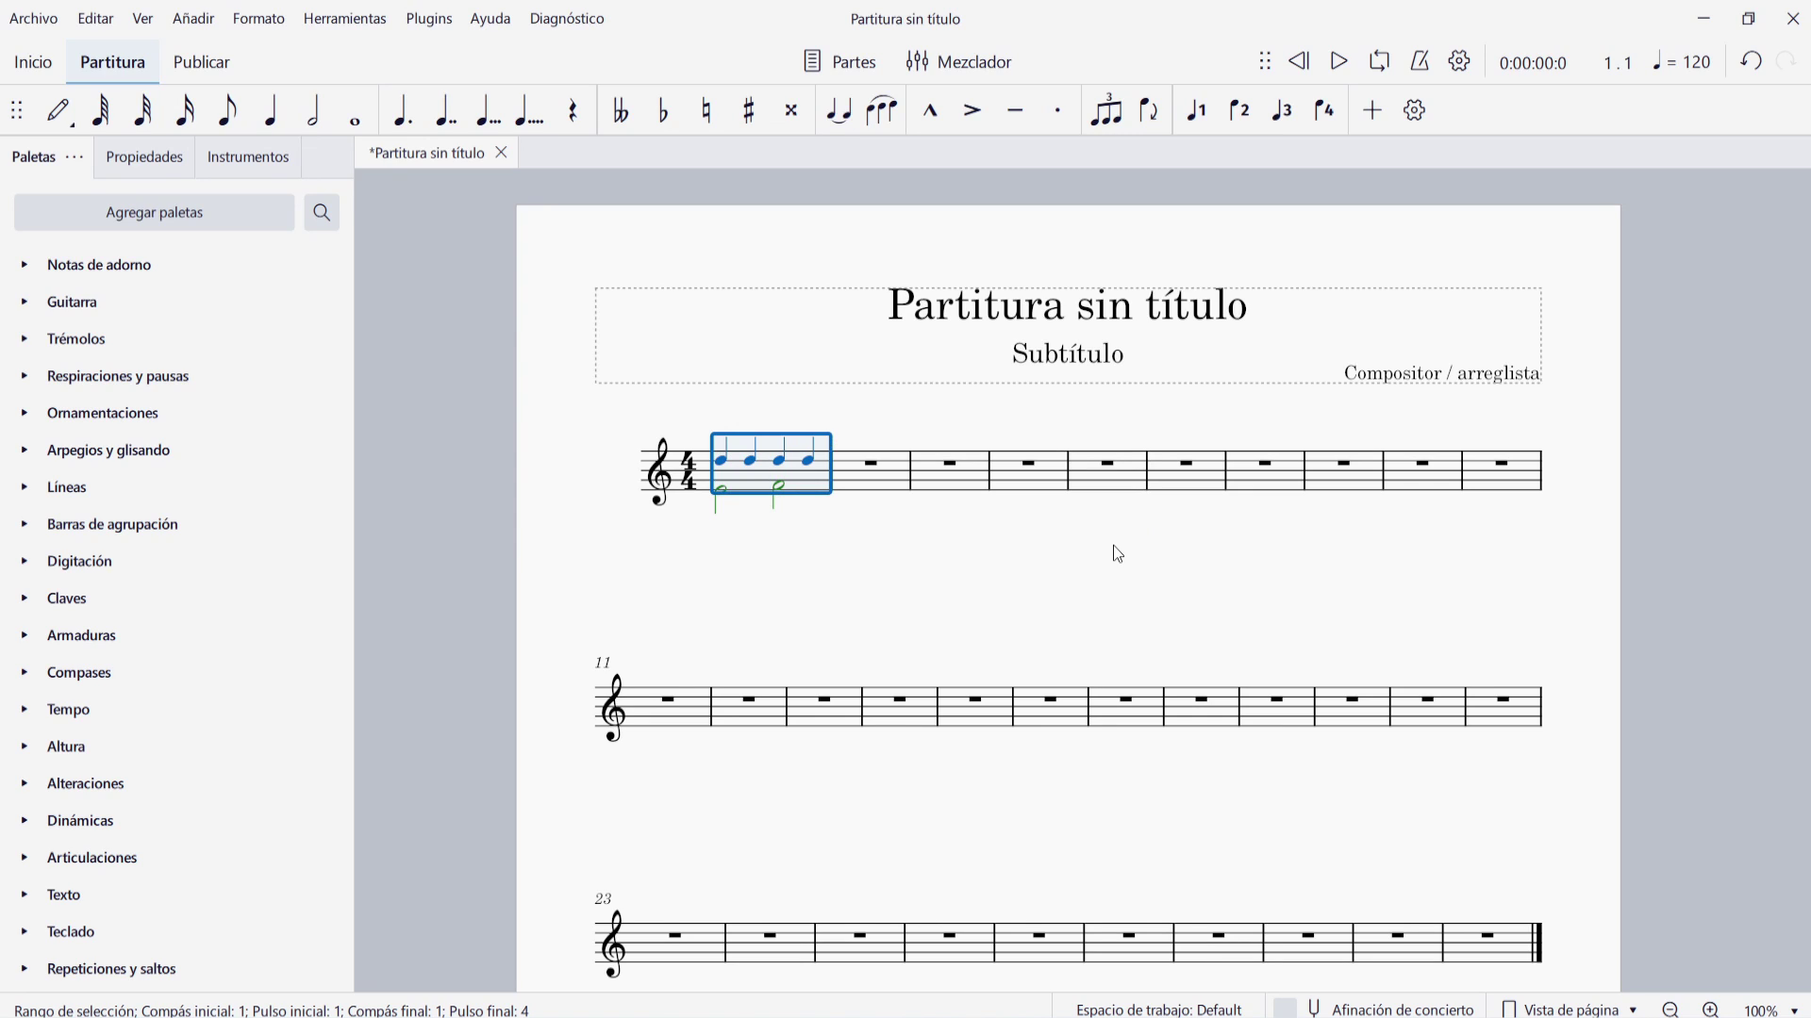
{"action": "left_click", "coordinate": [892, 530]}
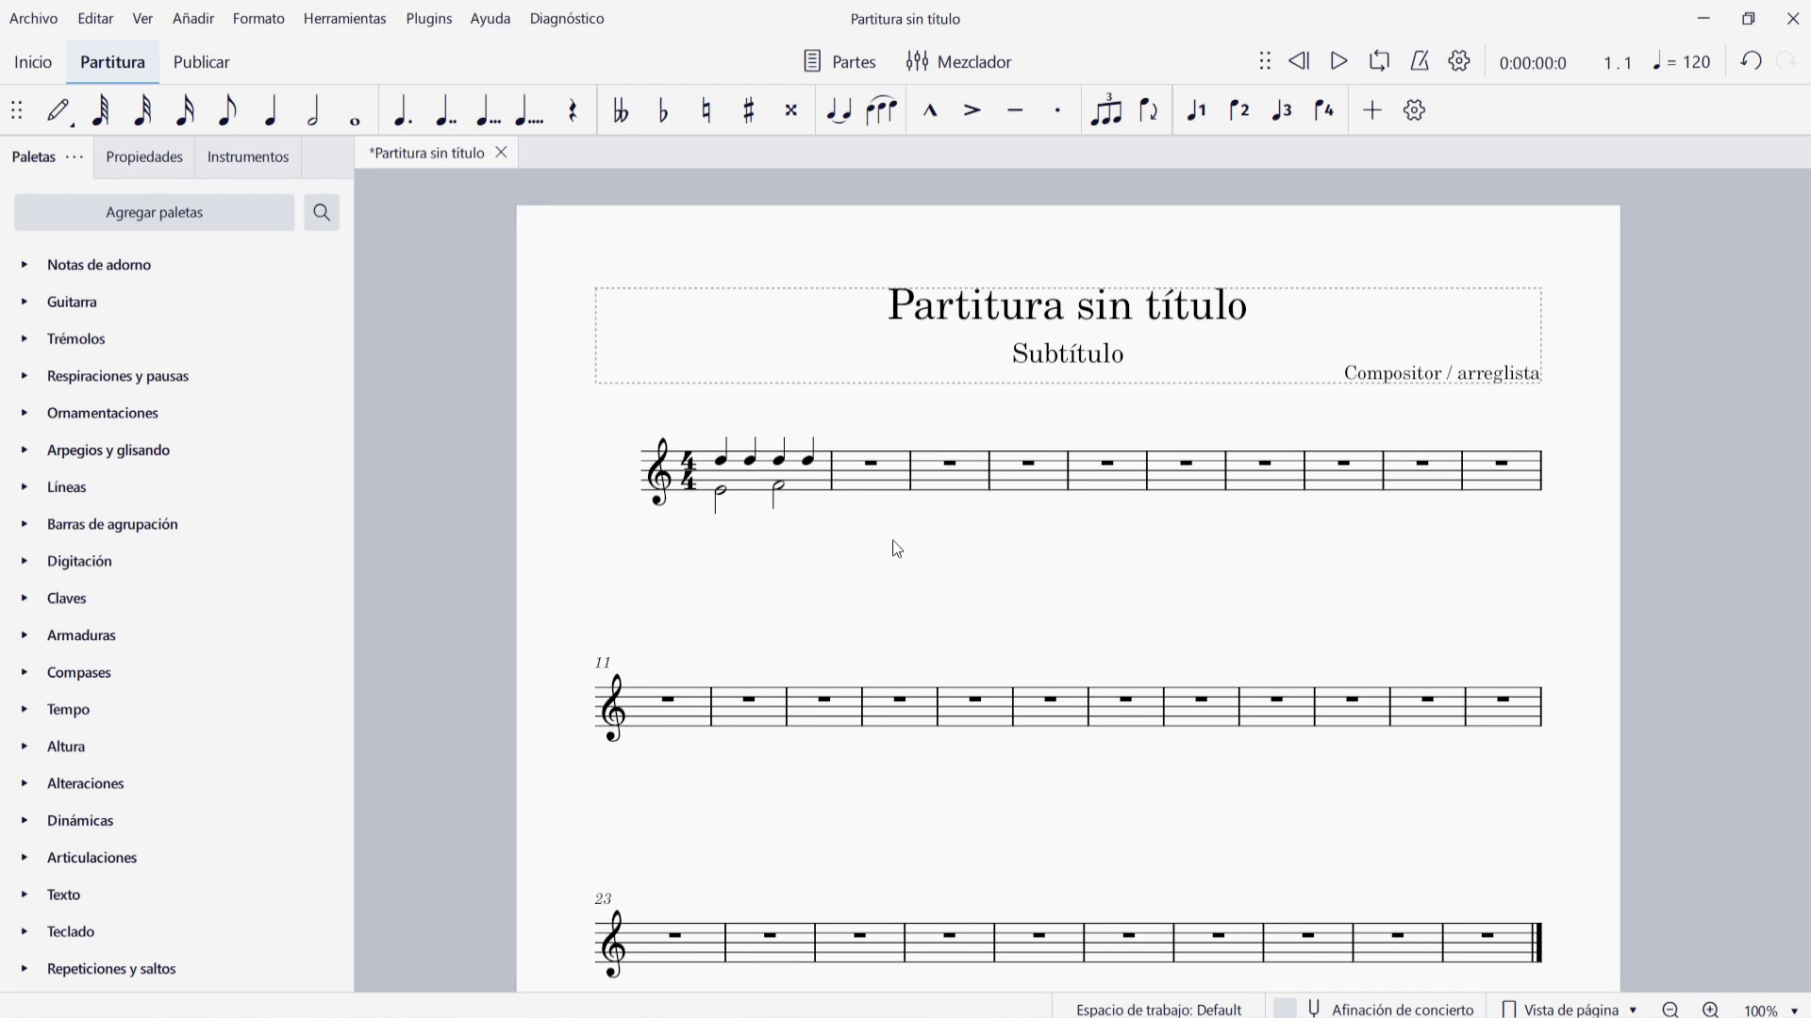
- Enter four D5 quarter notes in voice 1 of the second measure
{"action": "left_click", "coordinate": [889, 487]}
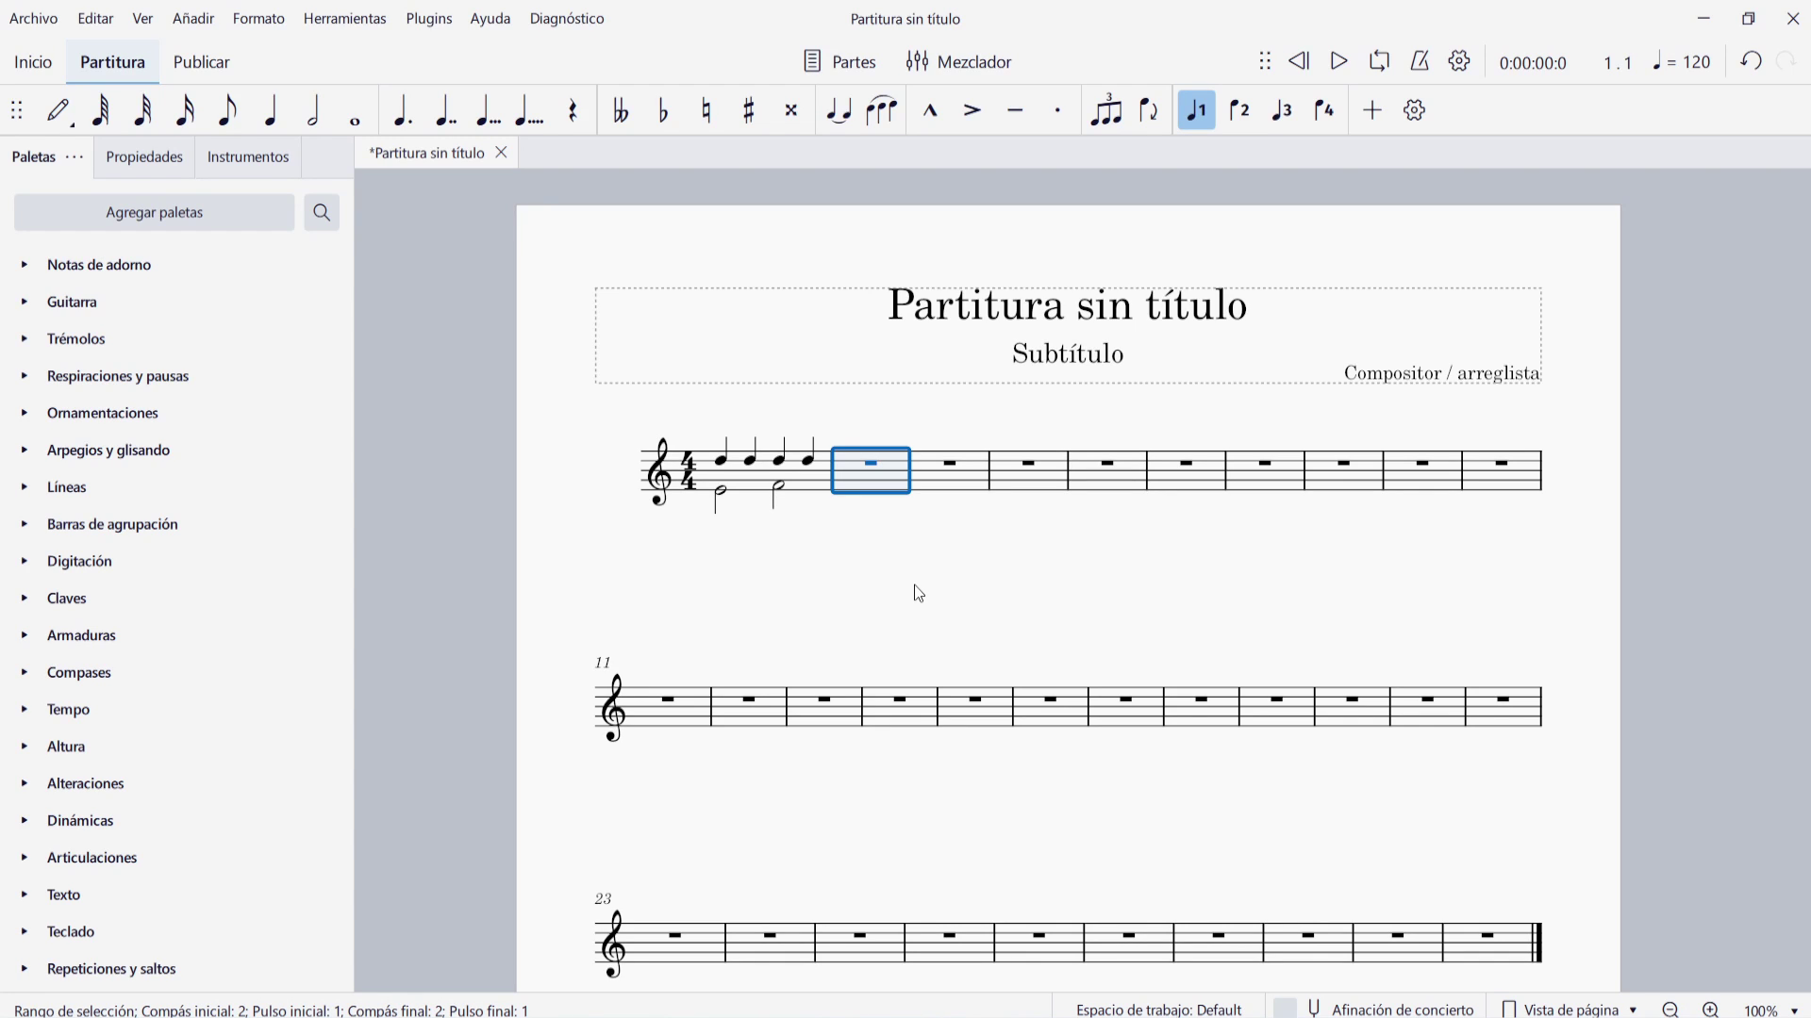
{"action": "key", "text": "n"}
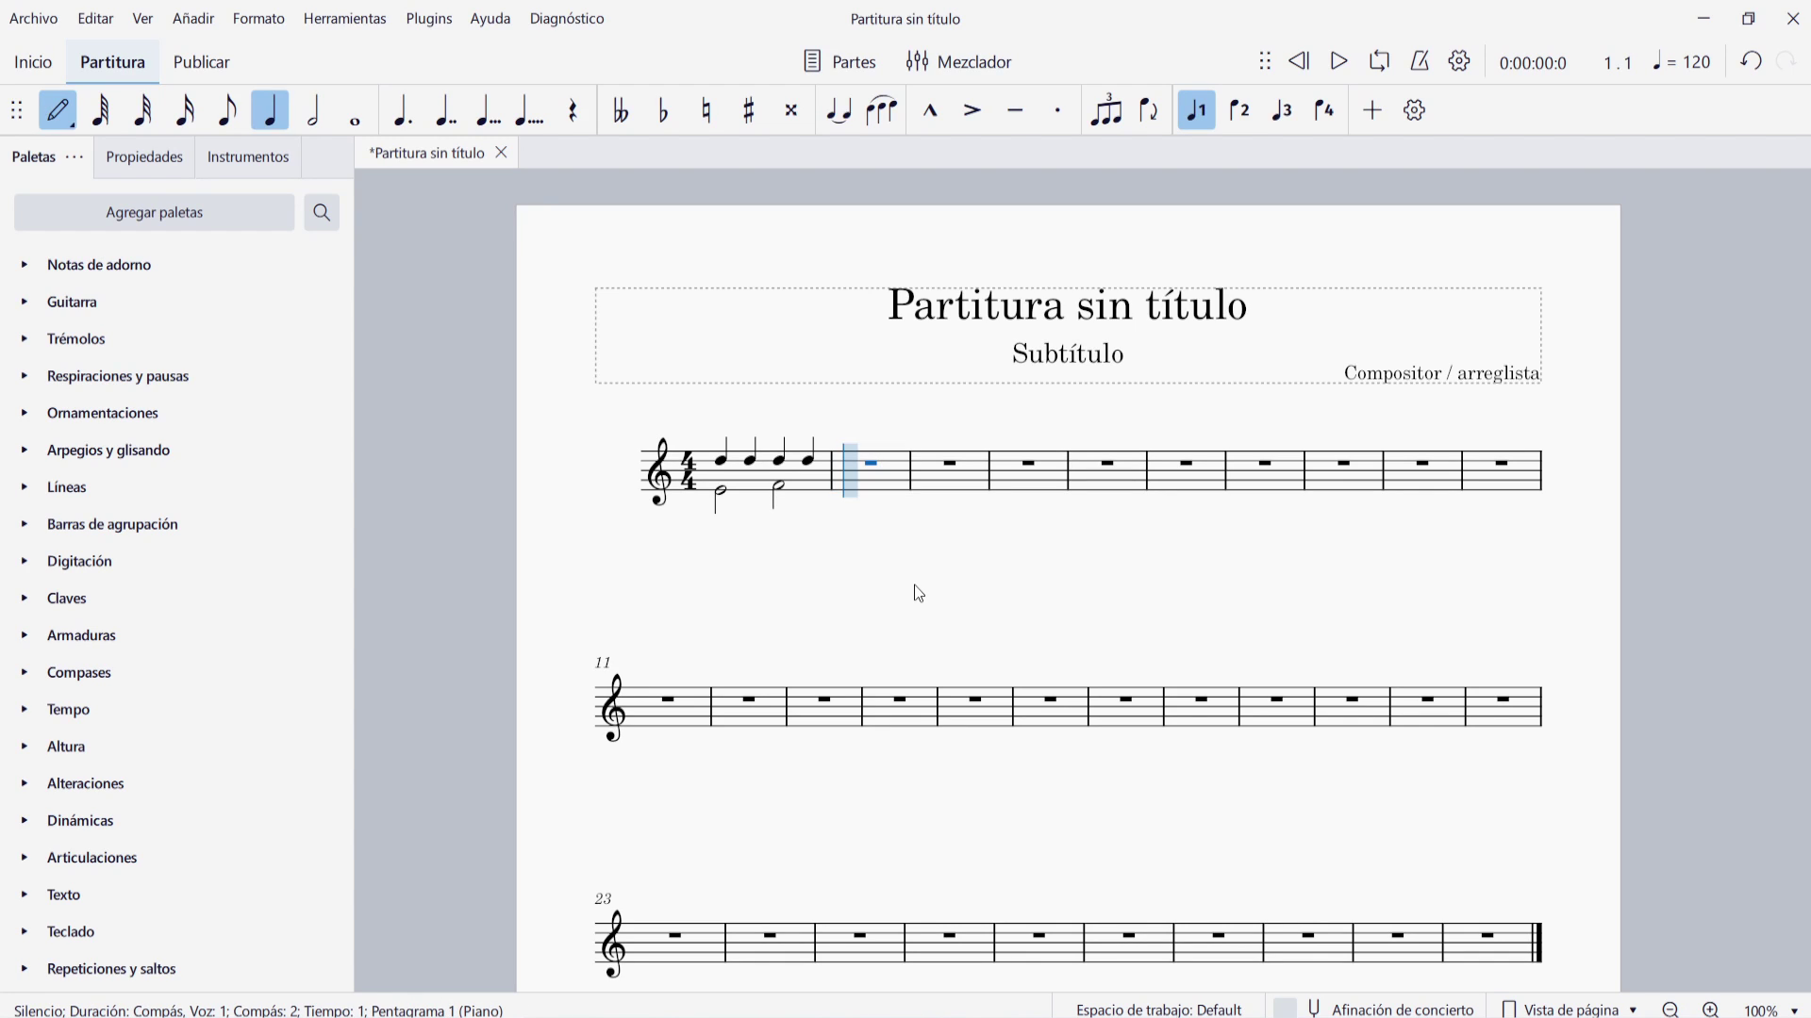
{"action": "key", "text": "d"}
{"action": "key", "text": "d"}
{"action": "key", "text": "d"}
{"action": "key", "text": "d"}
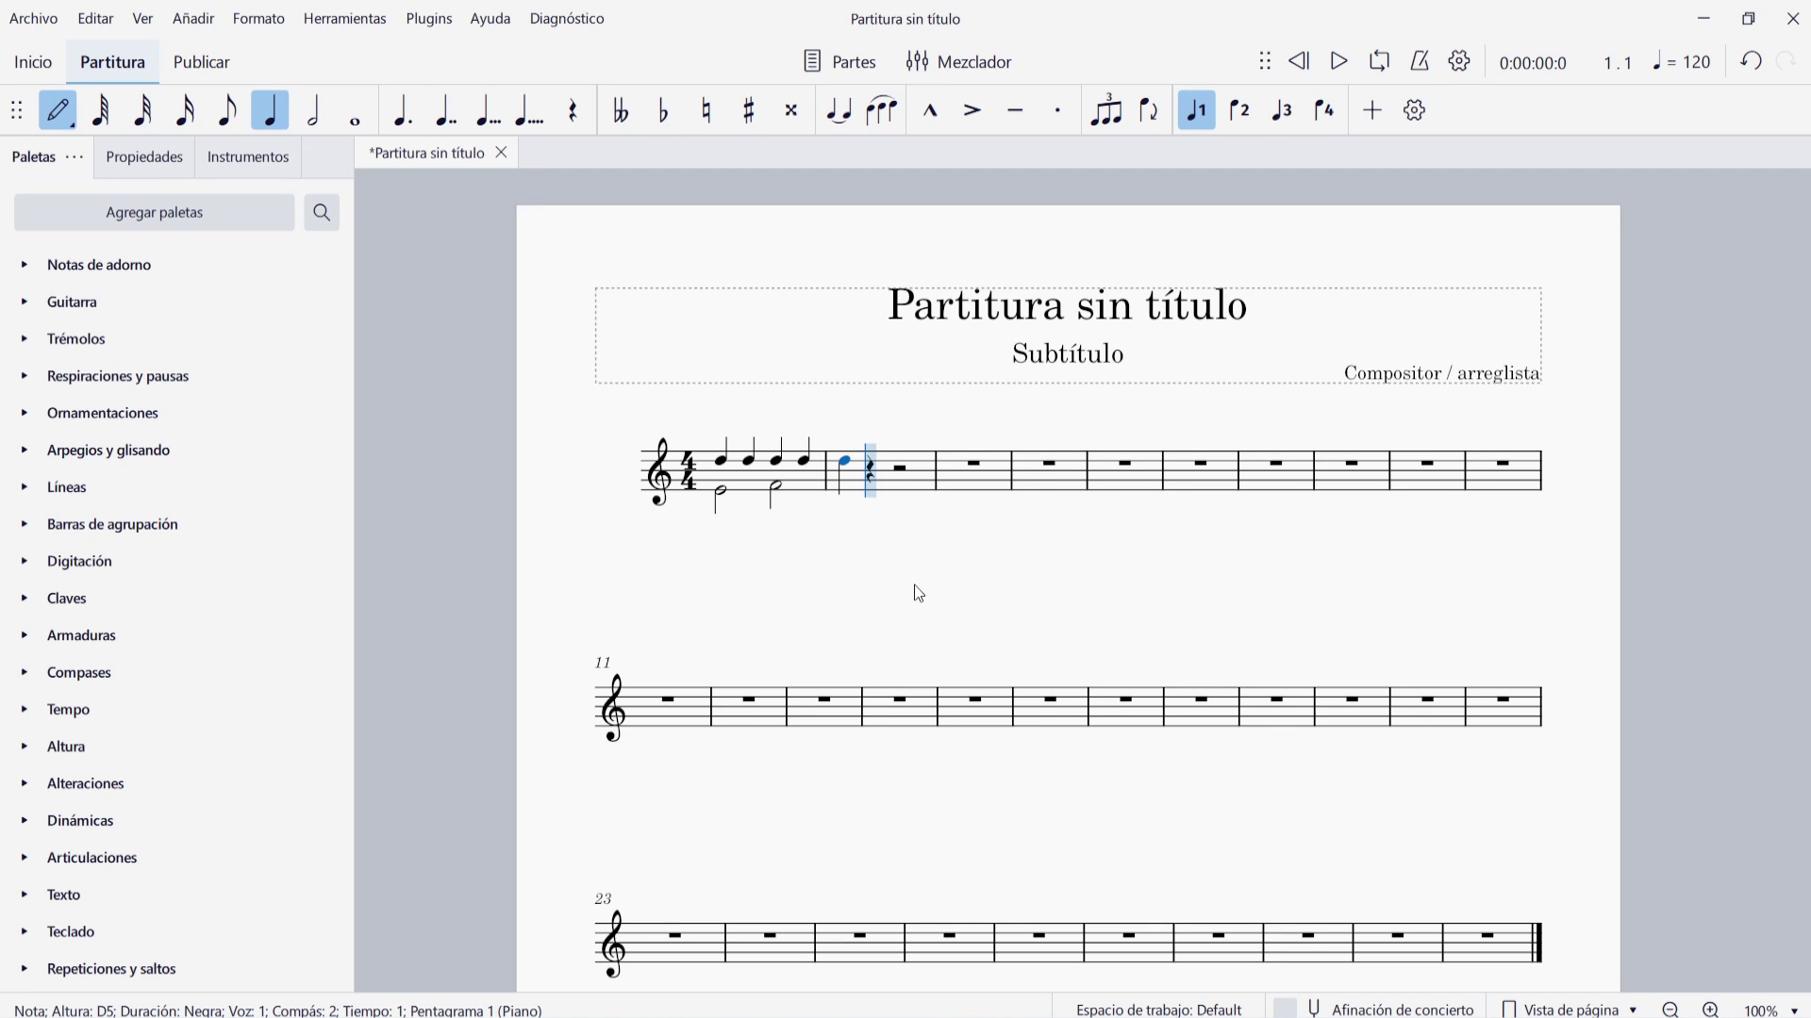
{"action": "key", "text": "Escape"}
{"action": "key", "text": "Escape"}
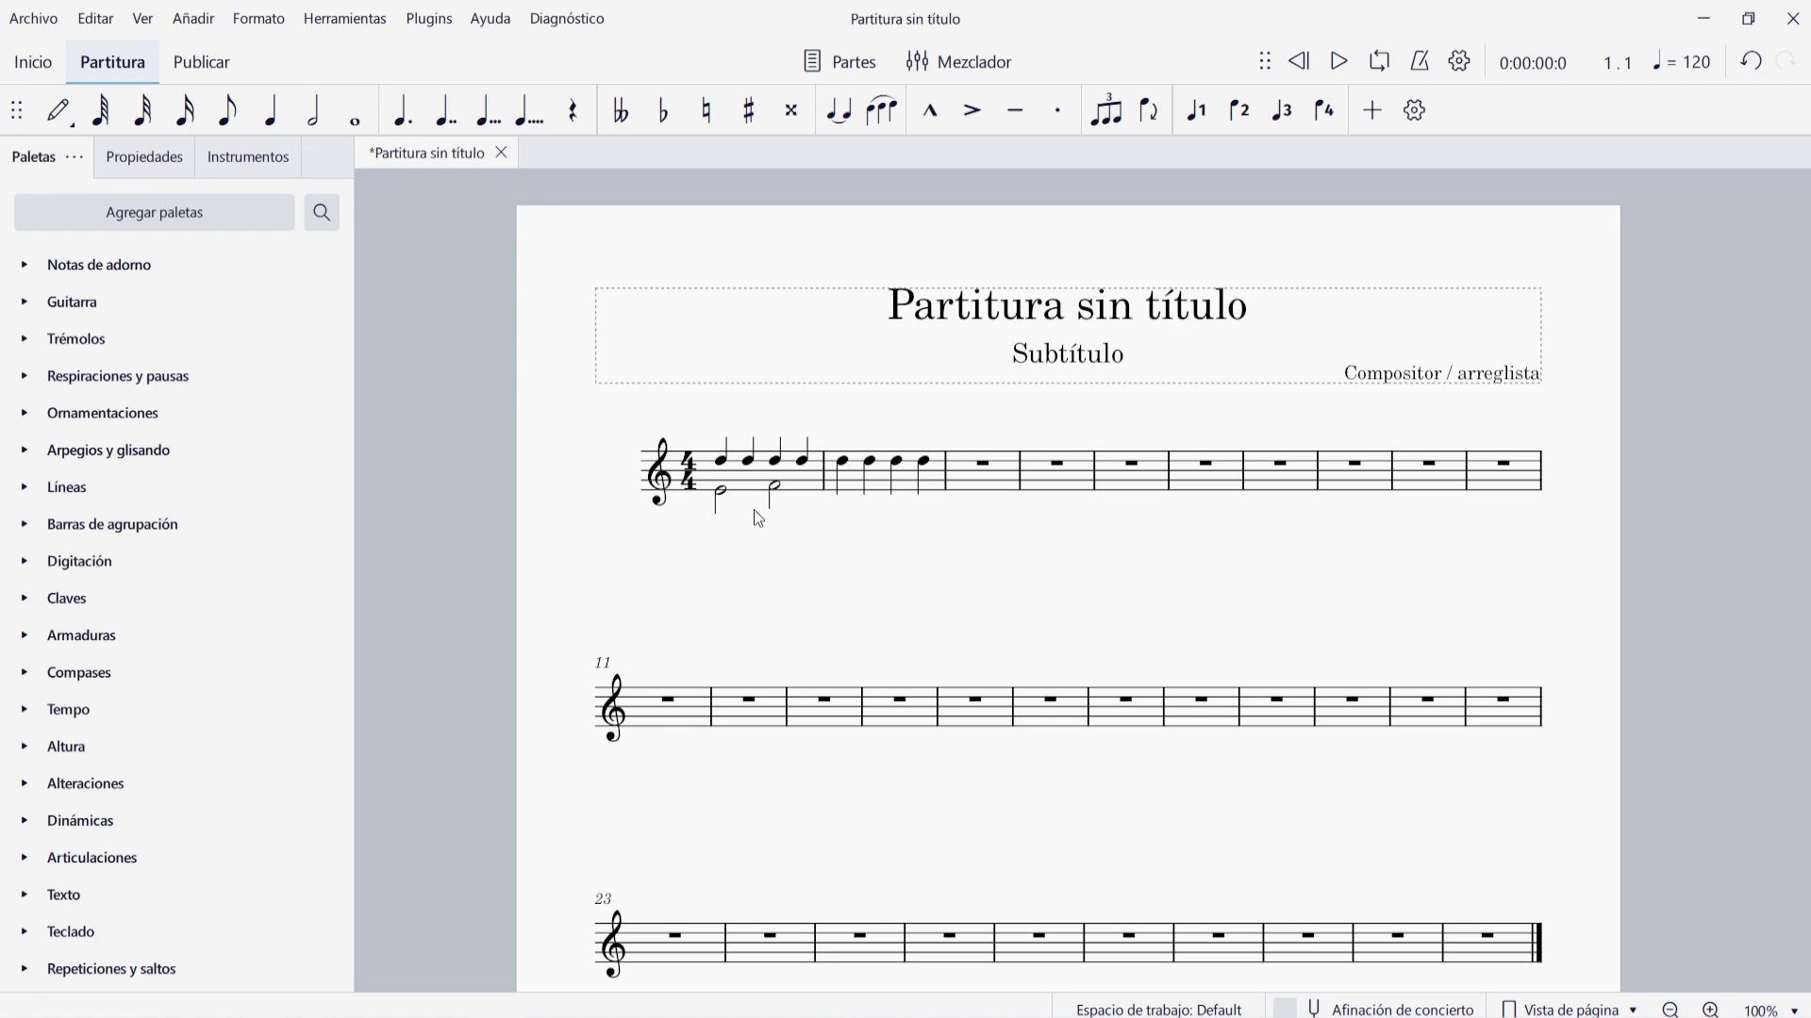
- Move the first D5 quarter note of the second measure to voice 2
{"action": "left_click", "coordinate": [844, 462]}
{"action": "left_click", "coordinate": [825, 546]}
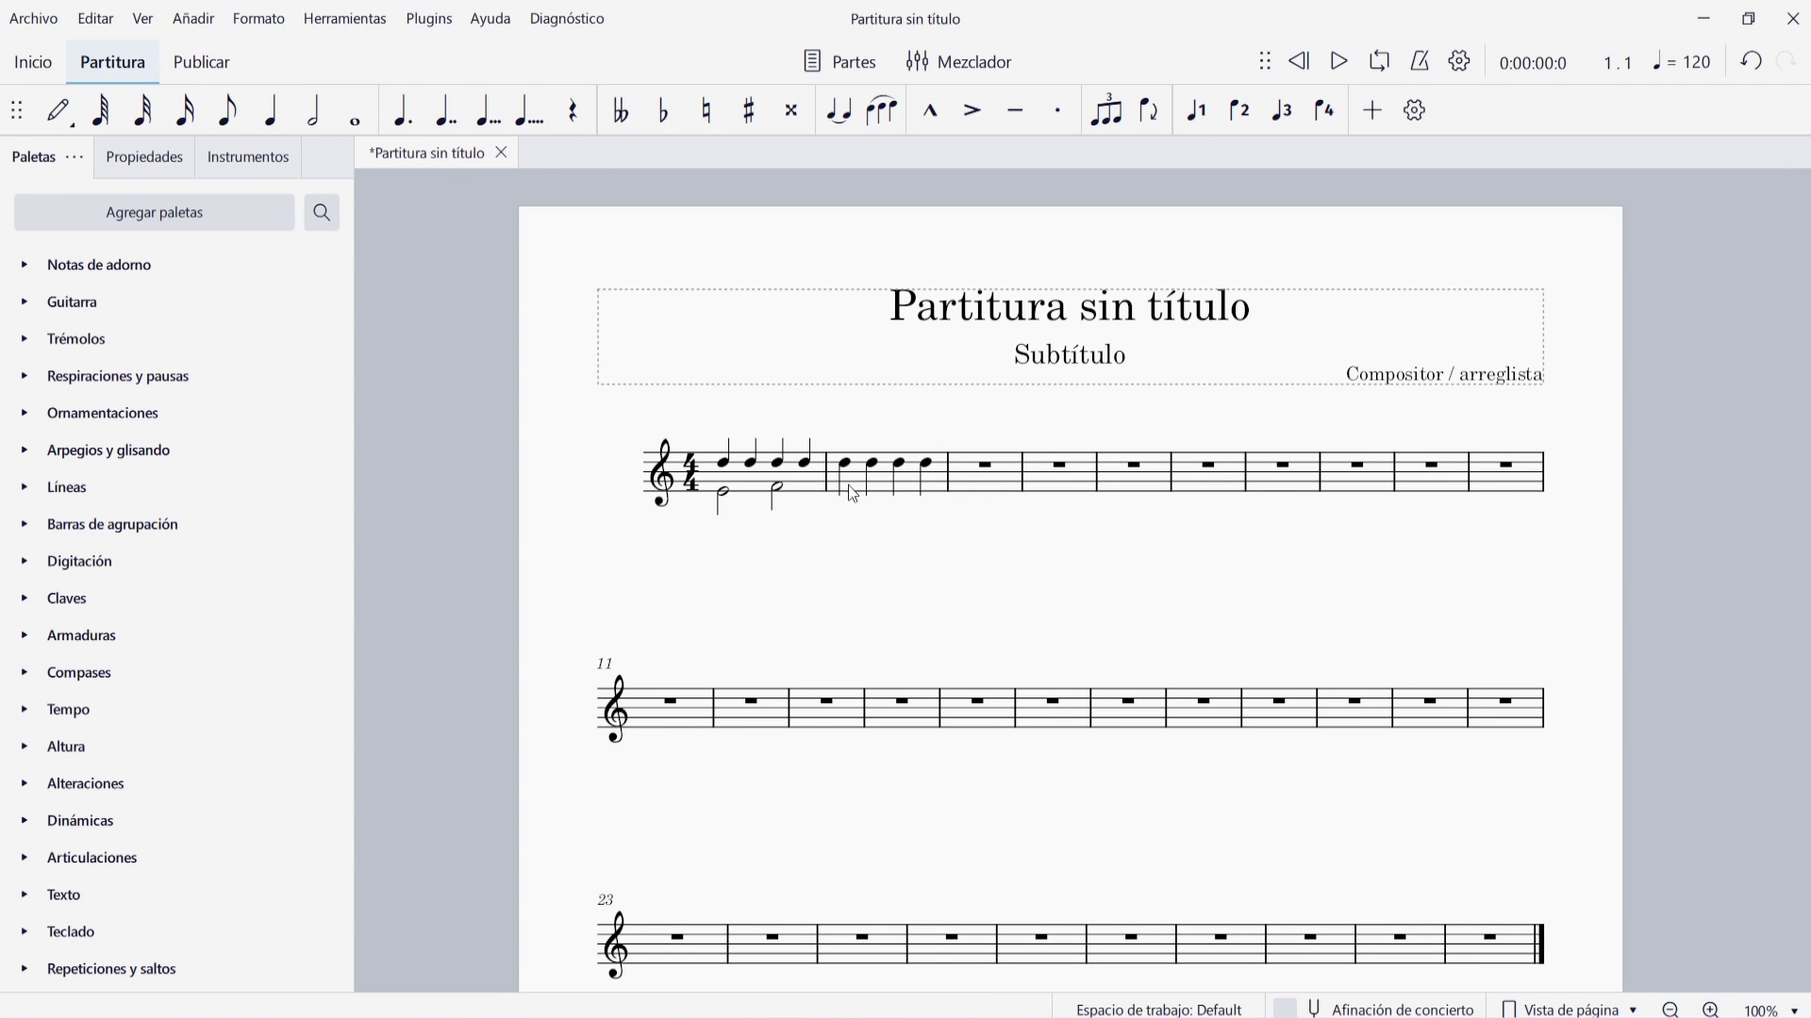
{"action": "left_click", "coordinate": [847, 464]}
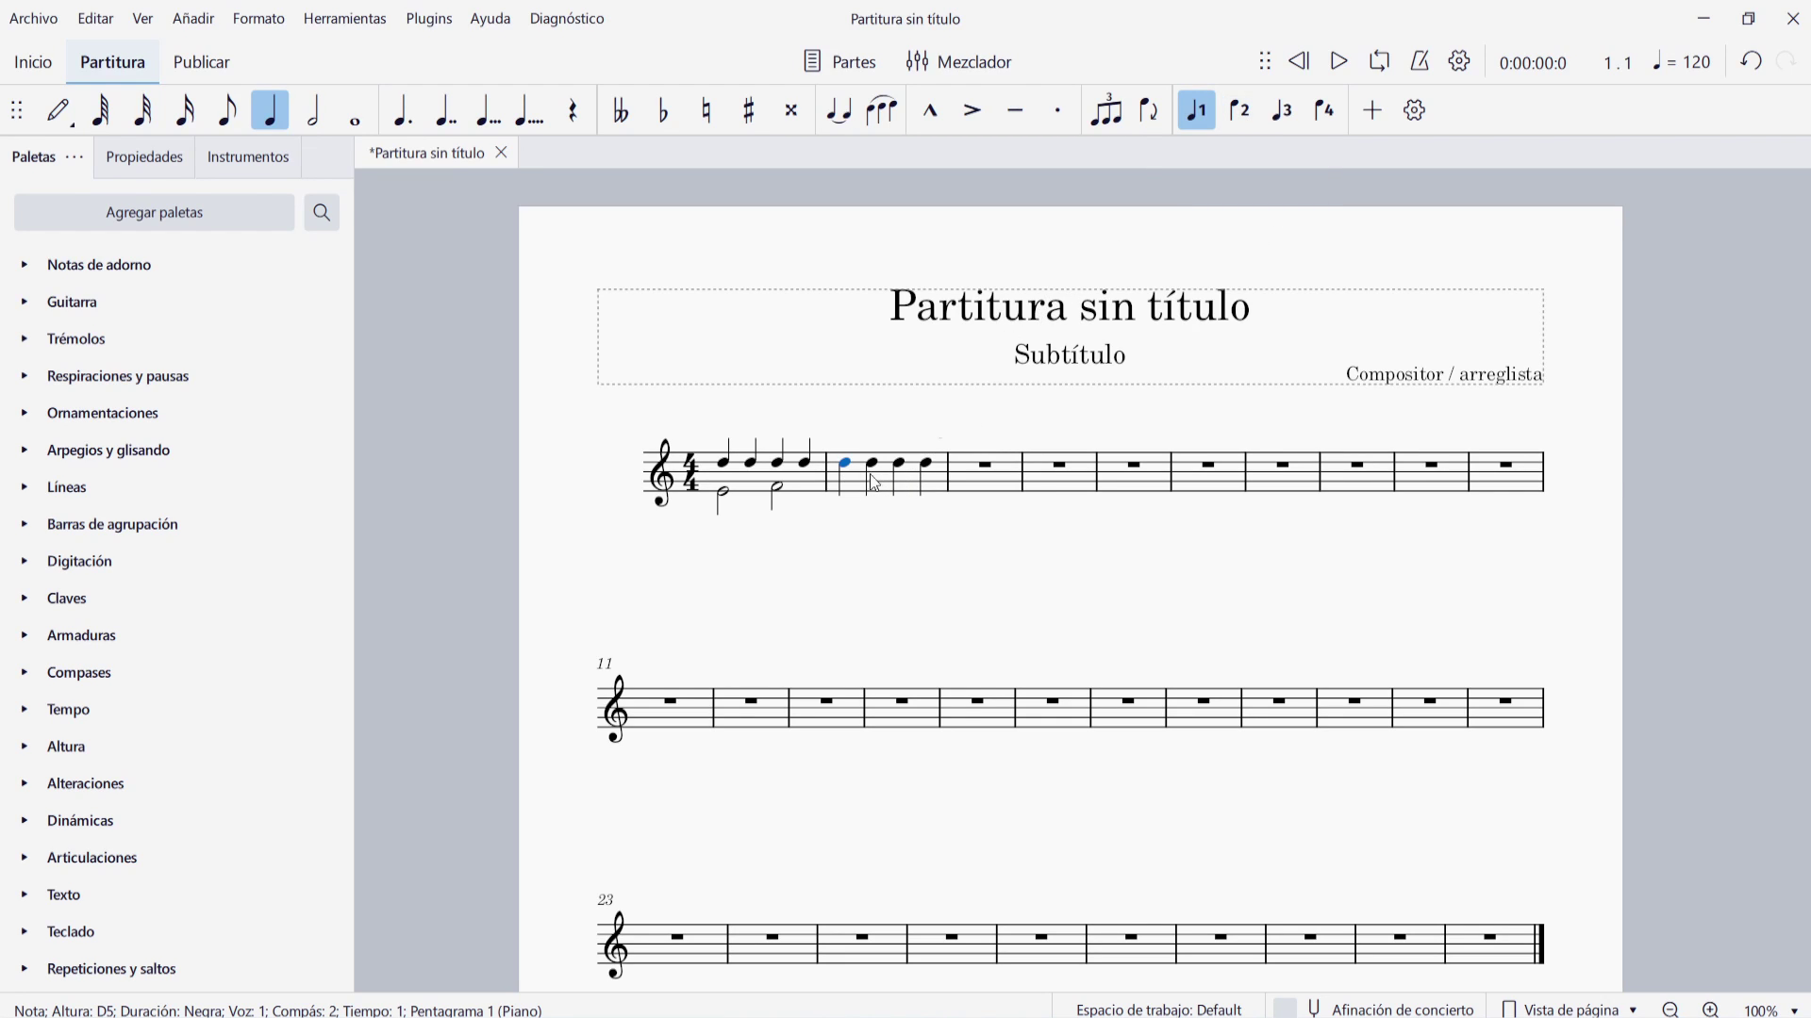
{"action": "left_click", "coordinate": [1246, 114]}
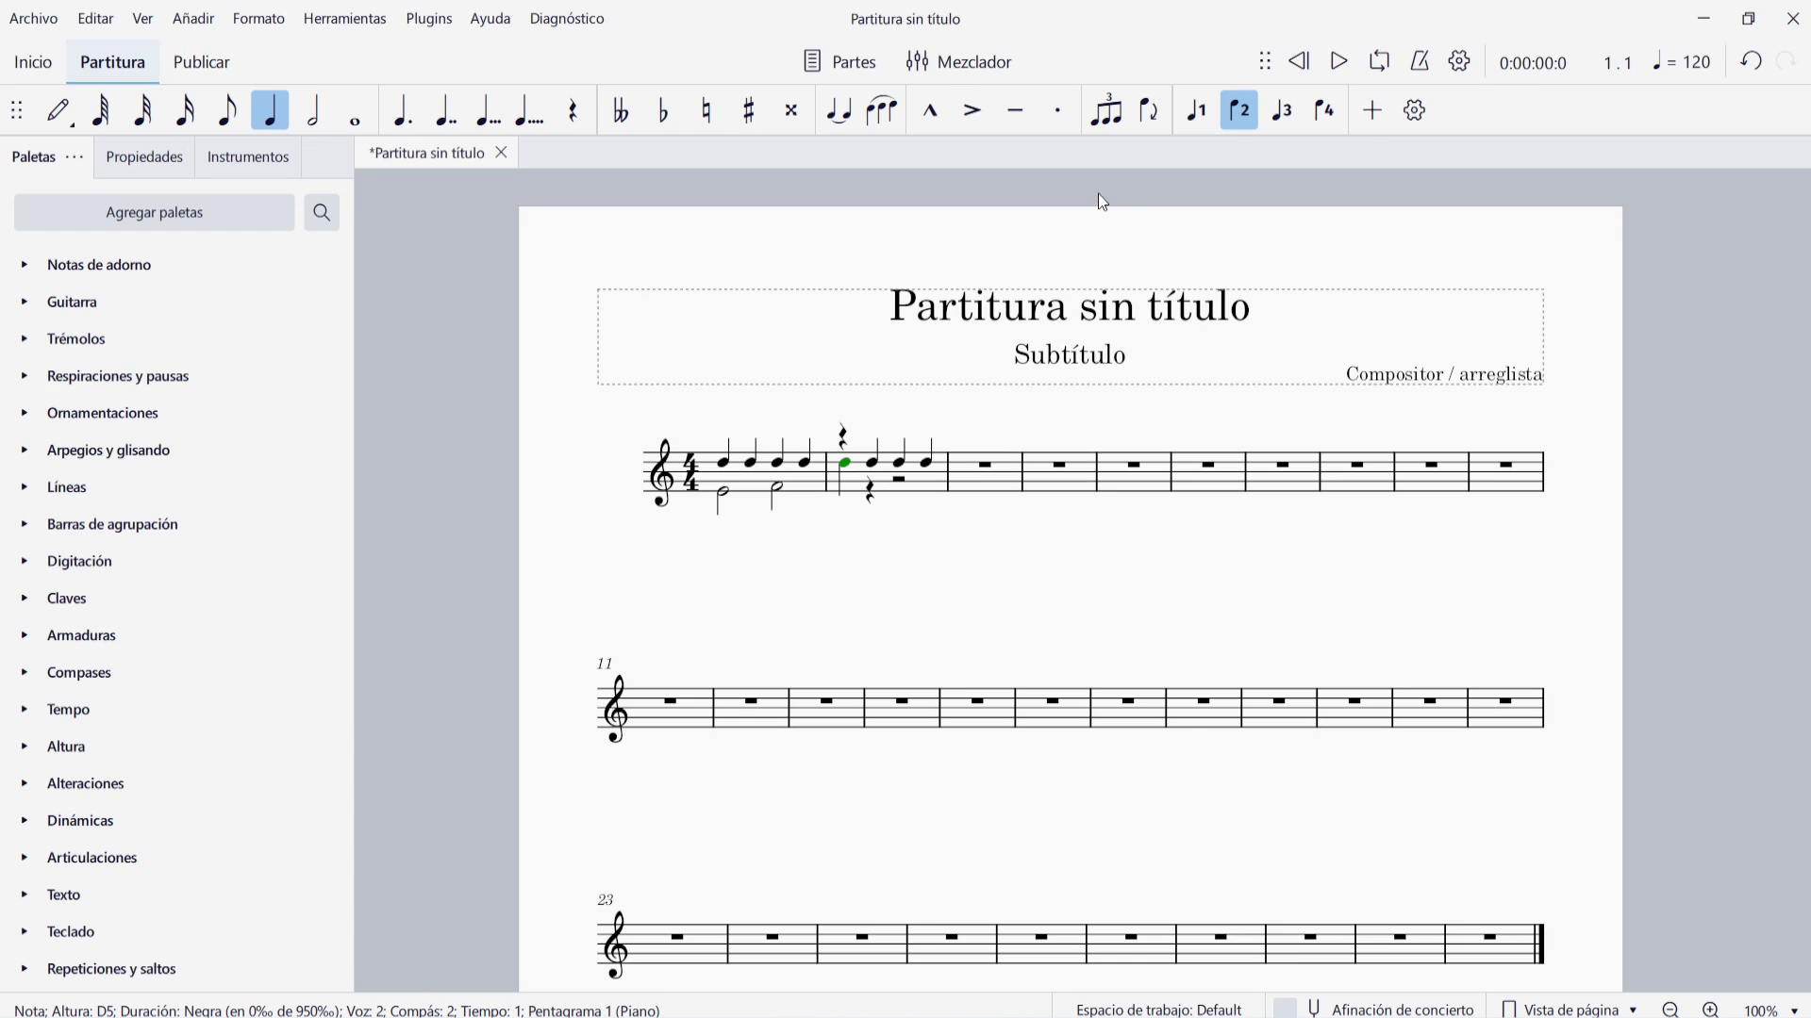
- Inspect which voice each of the surrounding rests and remaining quarter notes in the second measure belongs to
{"action": "left_click", "coordinate": [871, 491]}
{"action": "left_click", "coordinate": [900, 483]}
{"action": "left_click", "coordinate": [869, 487]}
{"action": "left_click", "coordinate": [901, 483]}
{"action": "key", "text": "Left"}
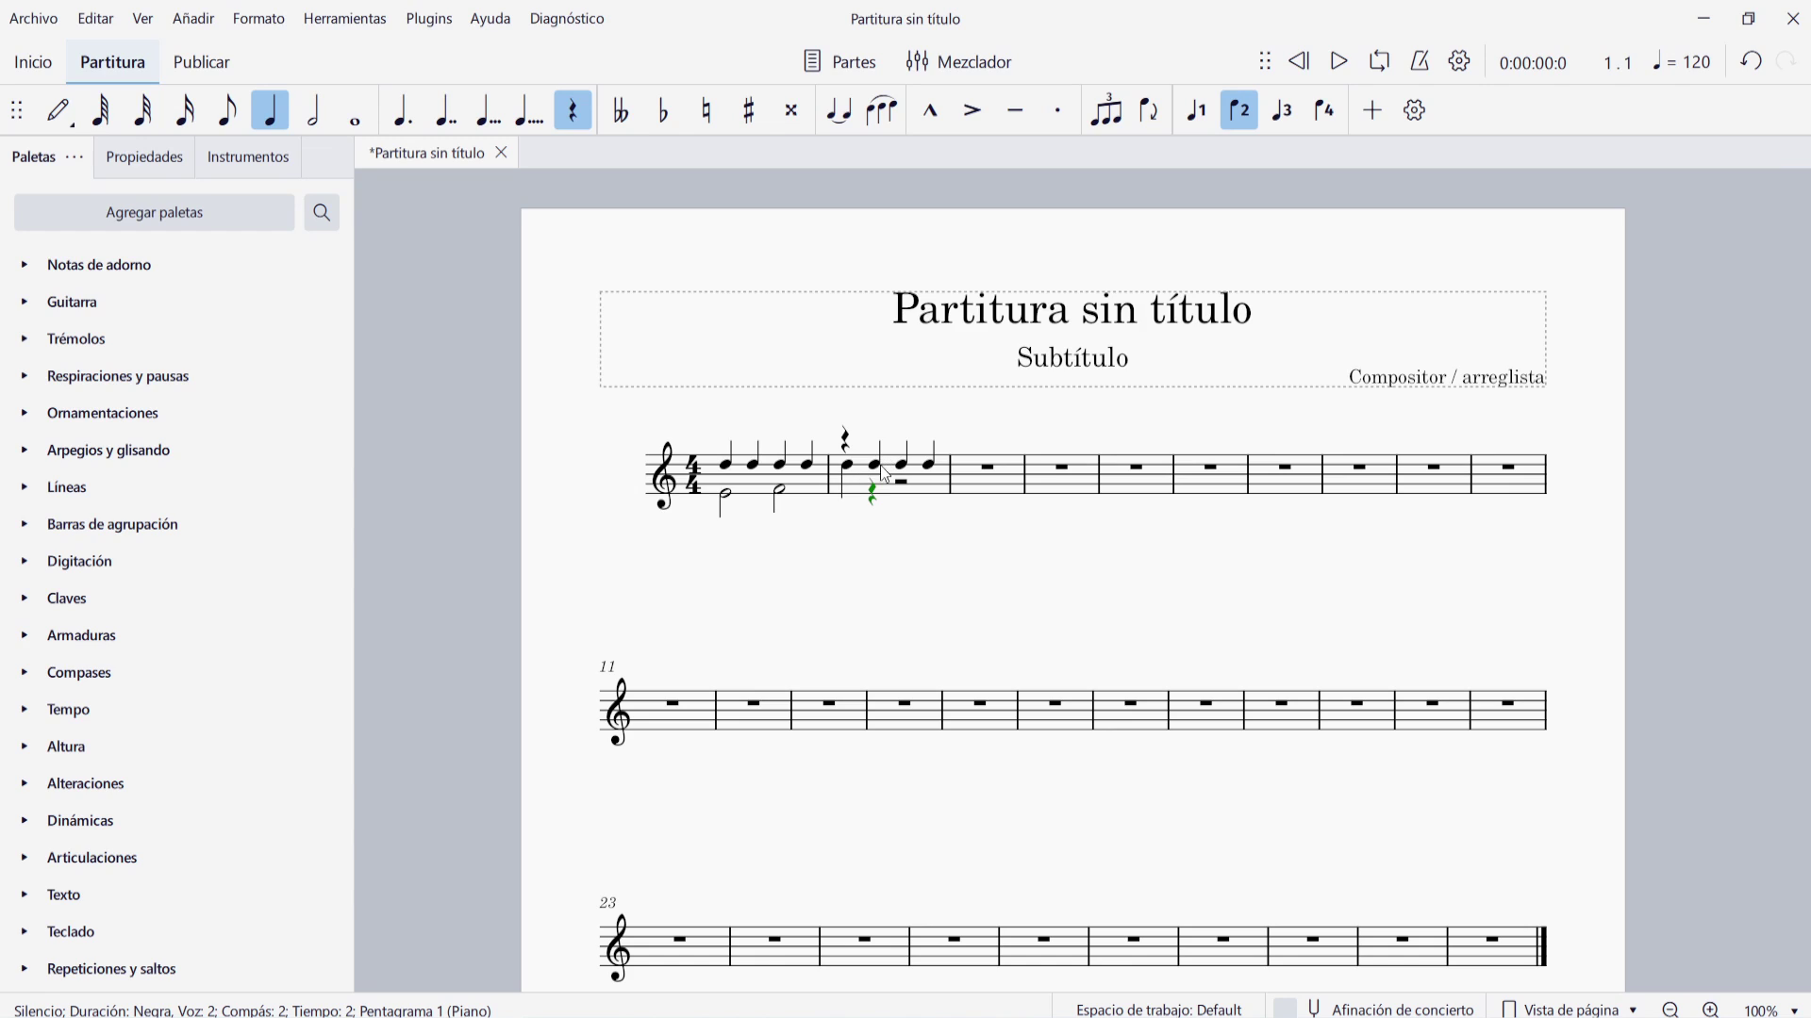
{"action": "left_click", "coordinate": [903, 464]}
{"action": "left_click", "coordinate": [930, 464]}
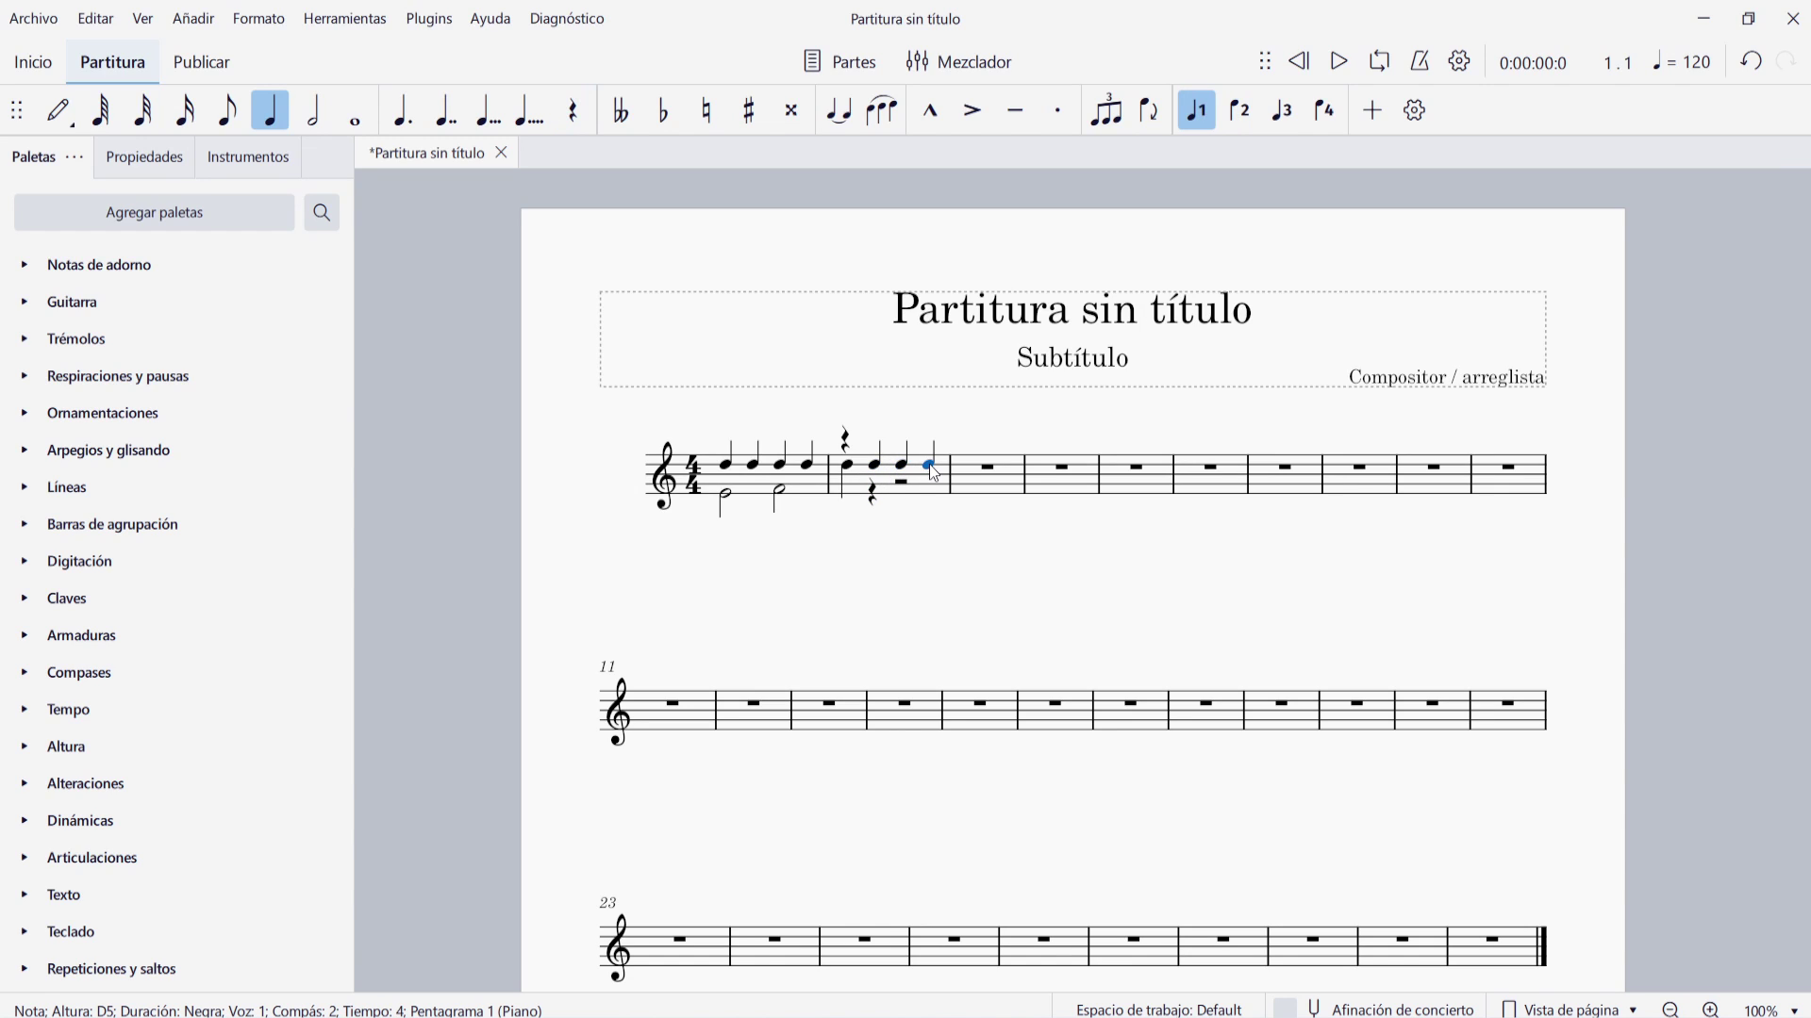
{"action": "left_click", "coordinate": [848, 440]}
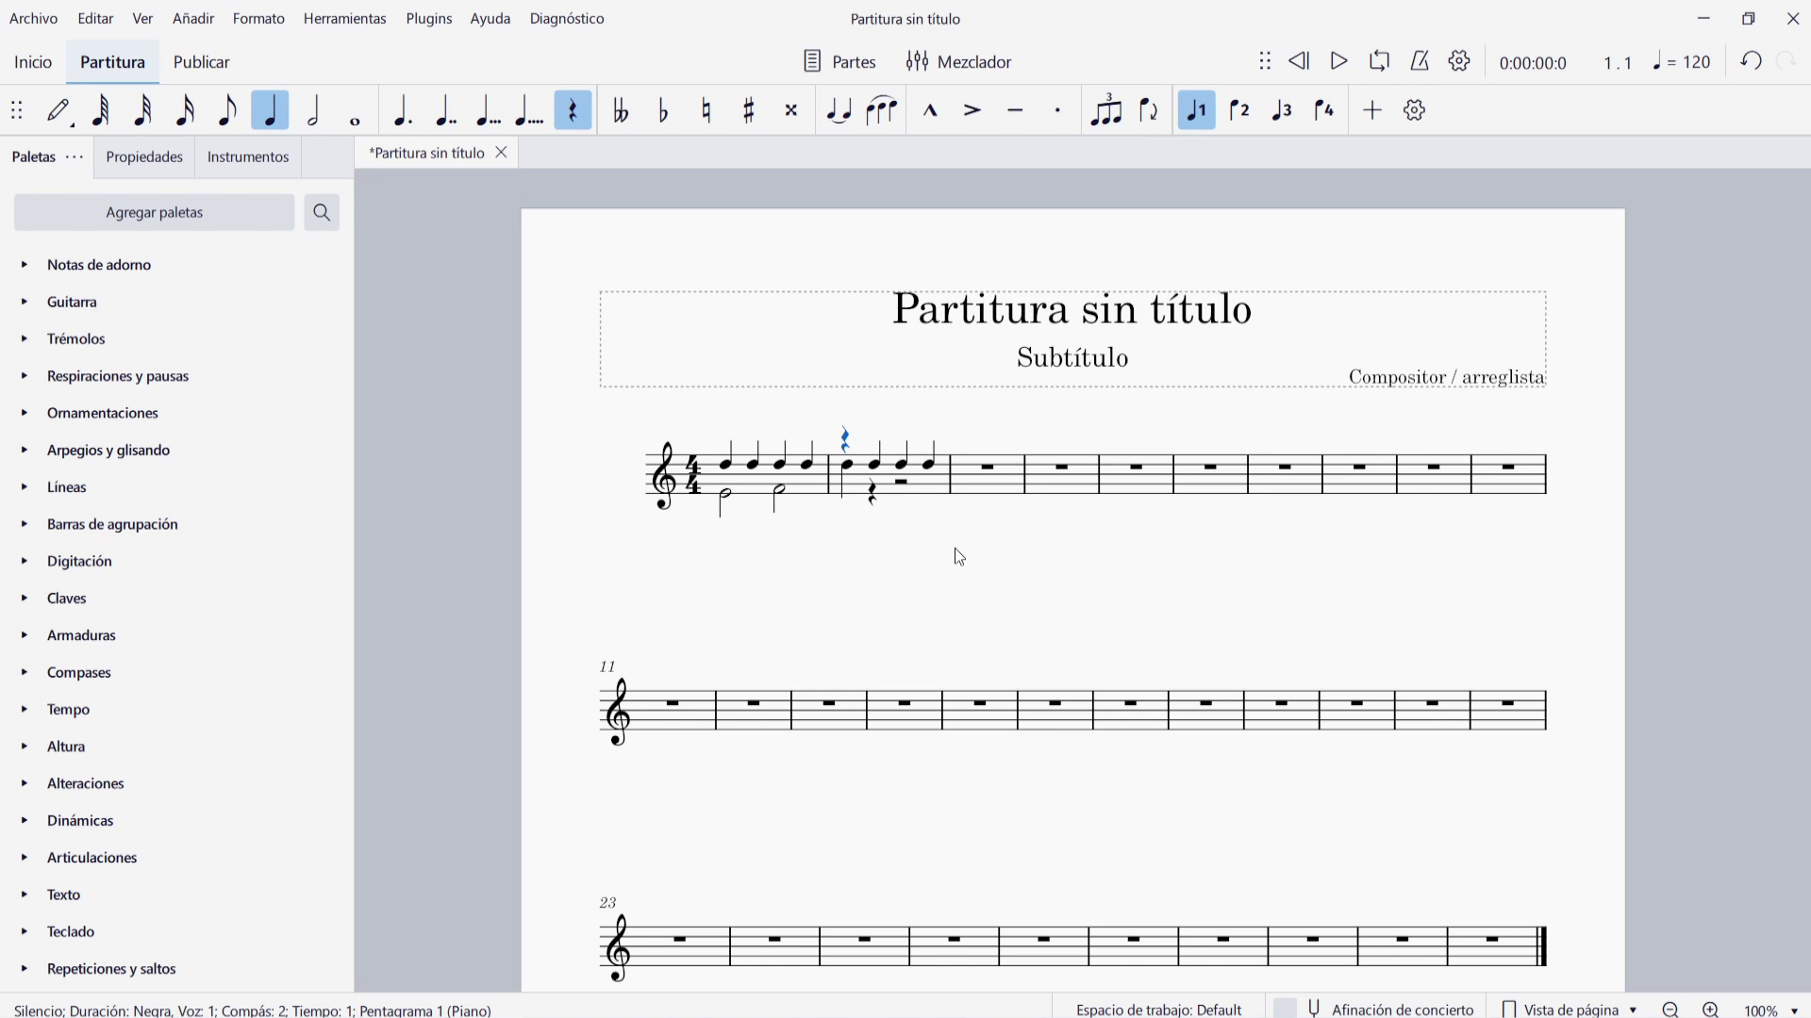
- Move the first D5 quarter note of the second measure back to voice 1
{"action": "left_click", "coordinate": [848, 468]}
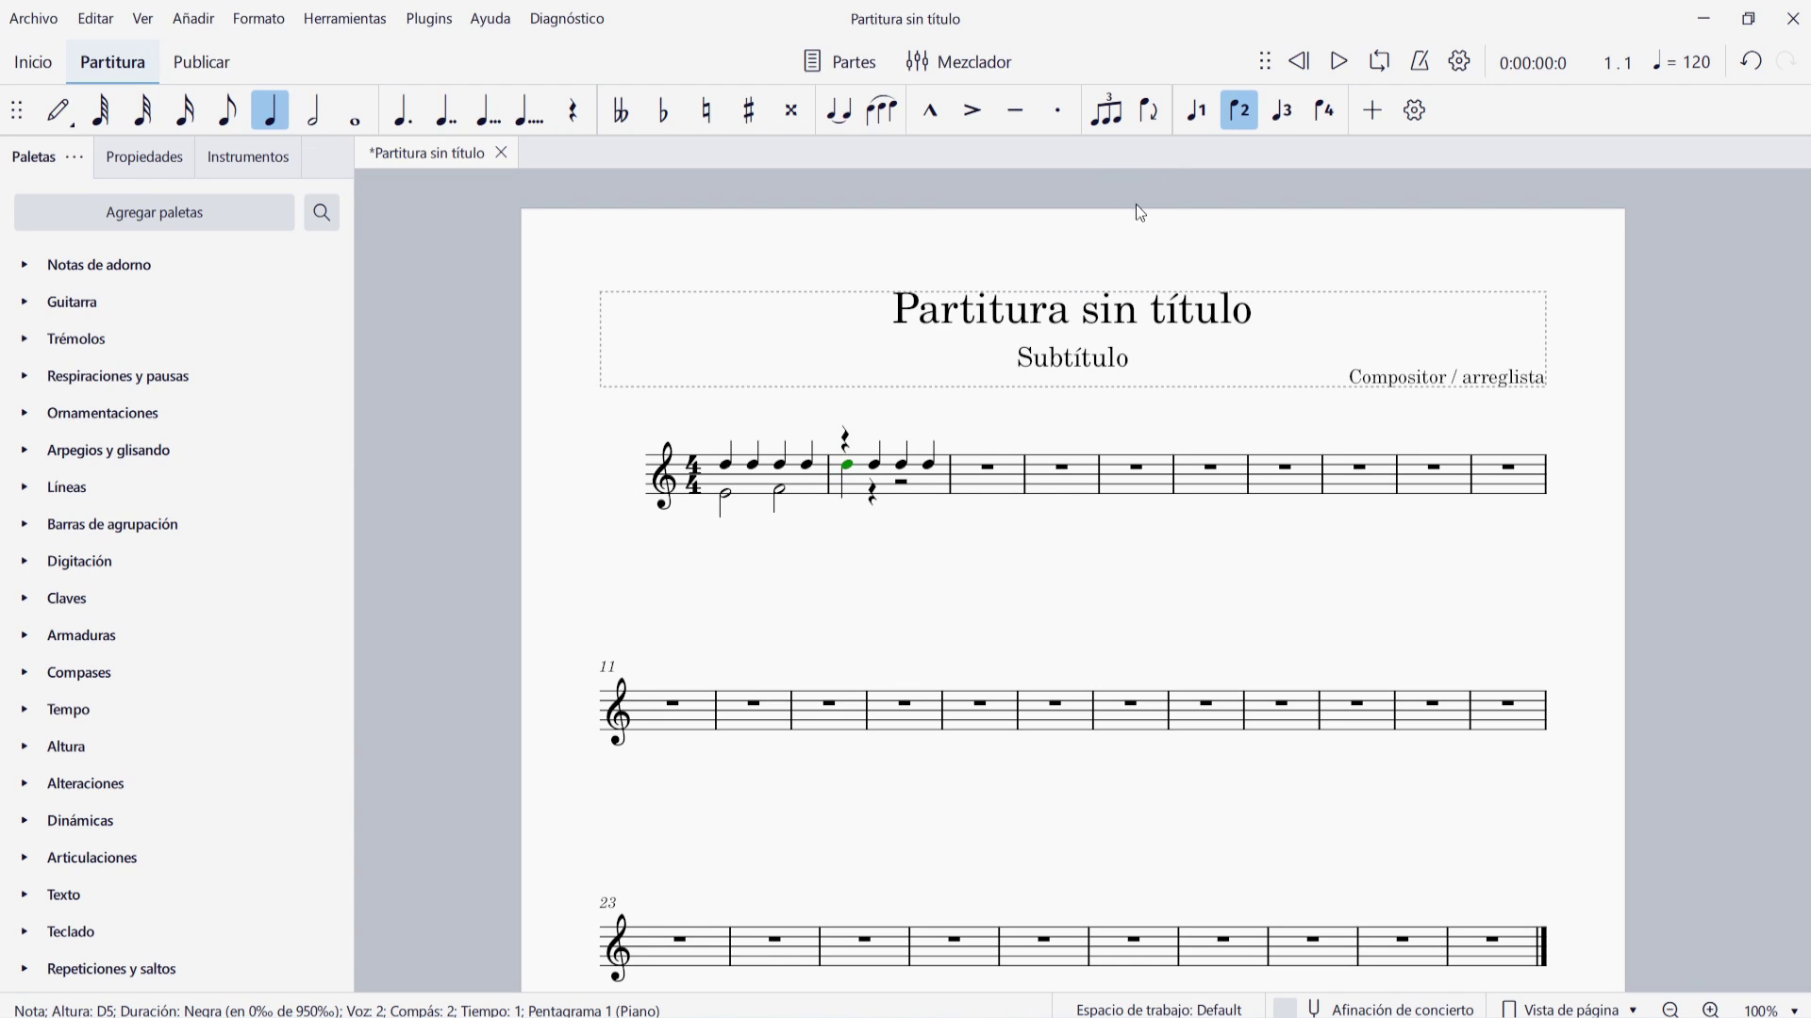
{"action": "left_click", "coordinate": [1195, 112]}
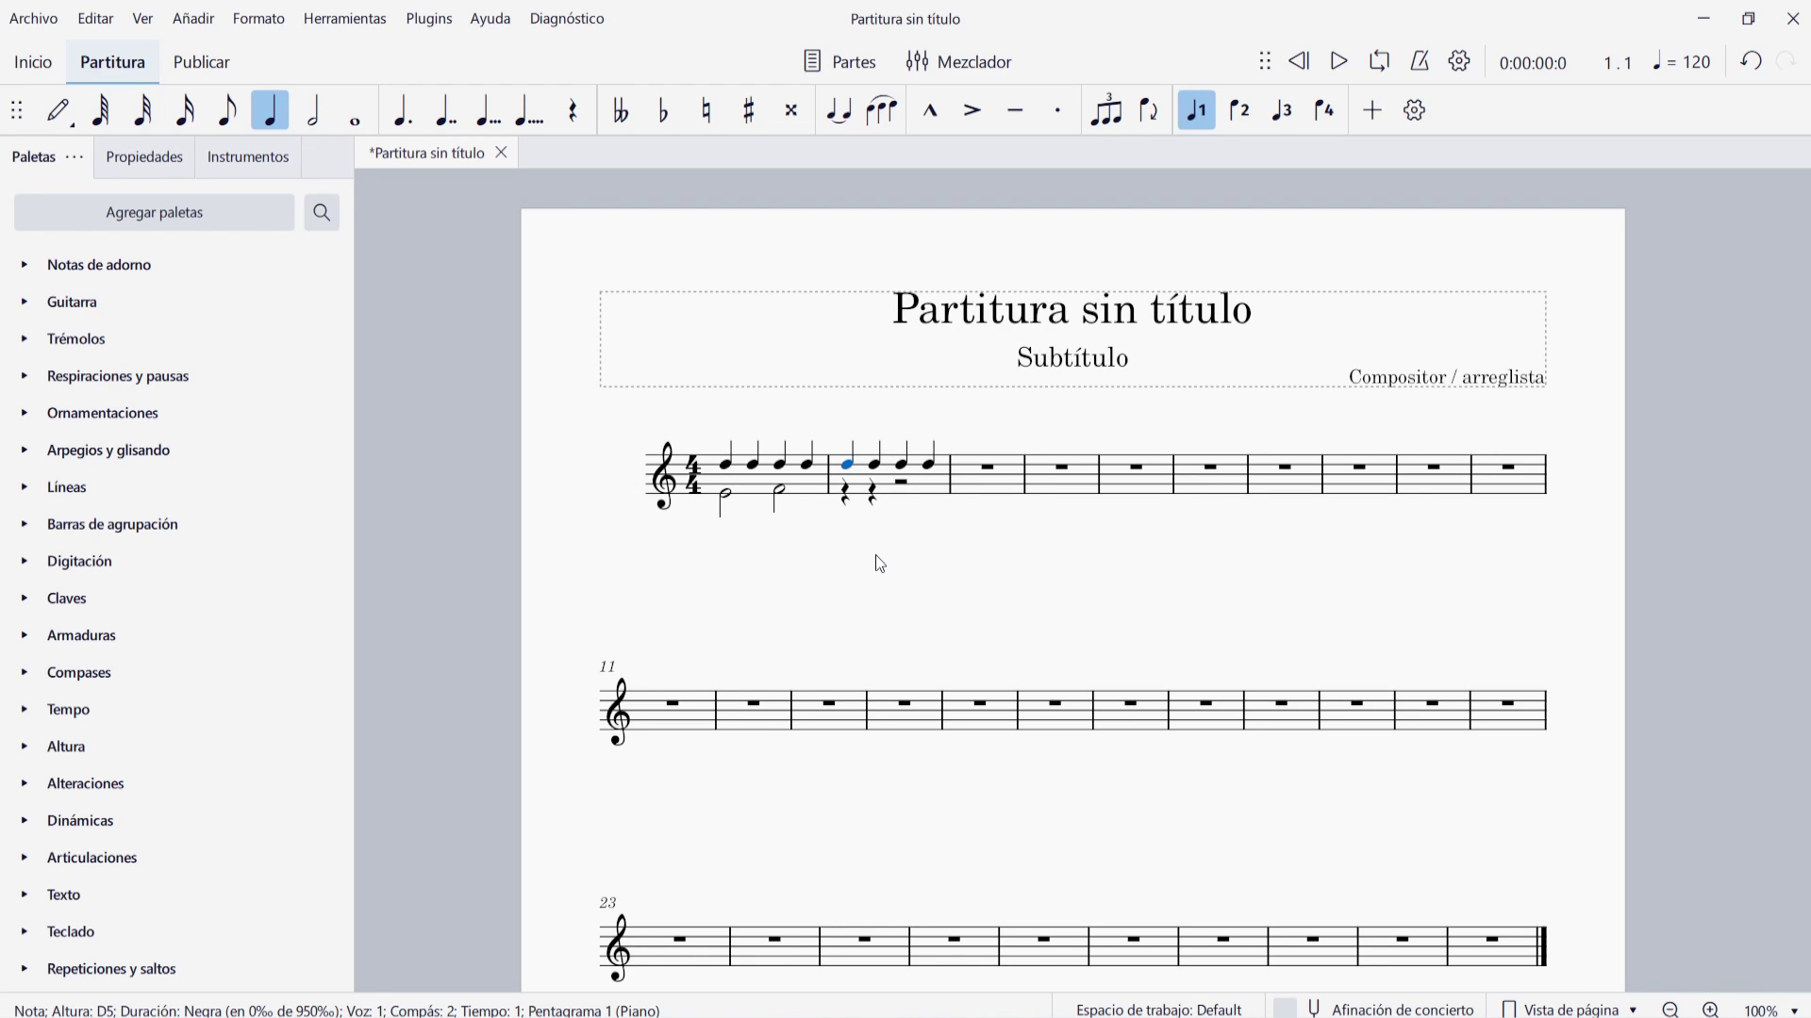
- Enter two E4 half notes in voice 2 from the first beat of the second measure
{"action": "key", "text": "n"}
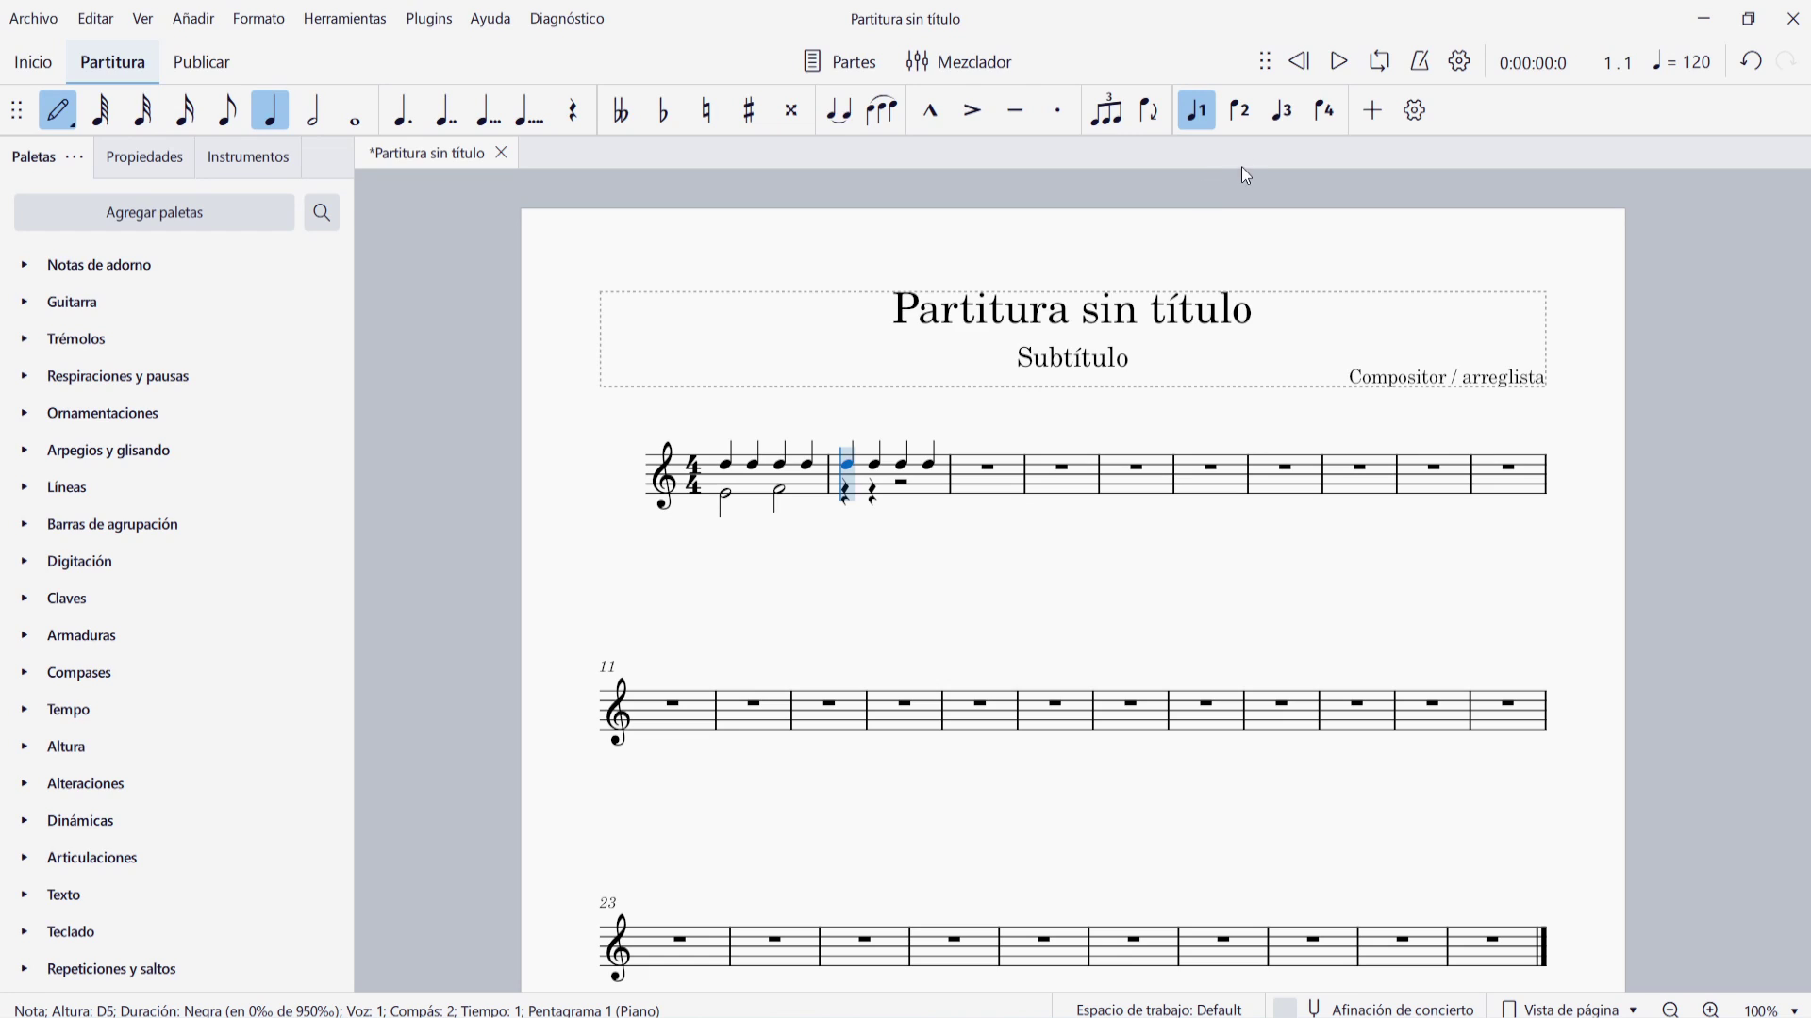
{"action": "left_click", "coordinate": [1241, 113]}
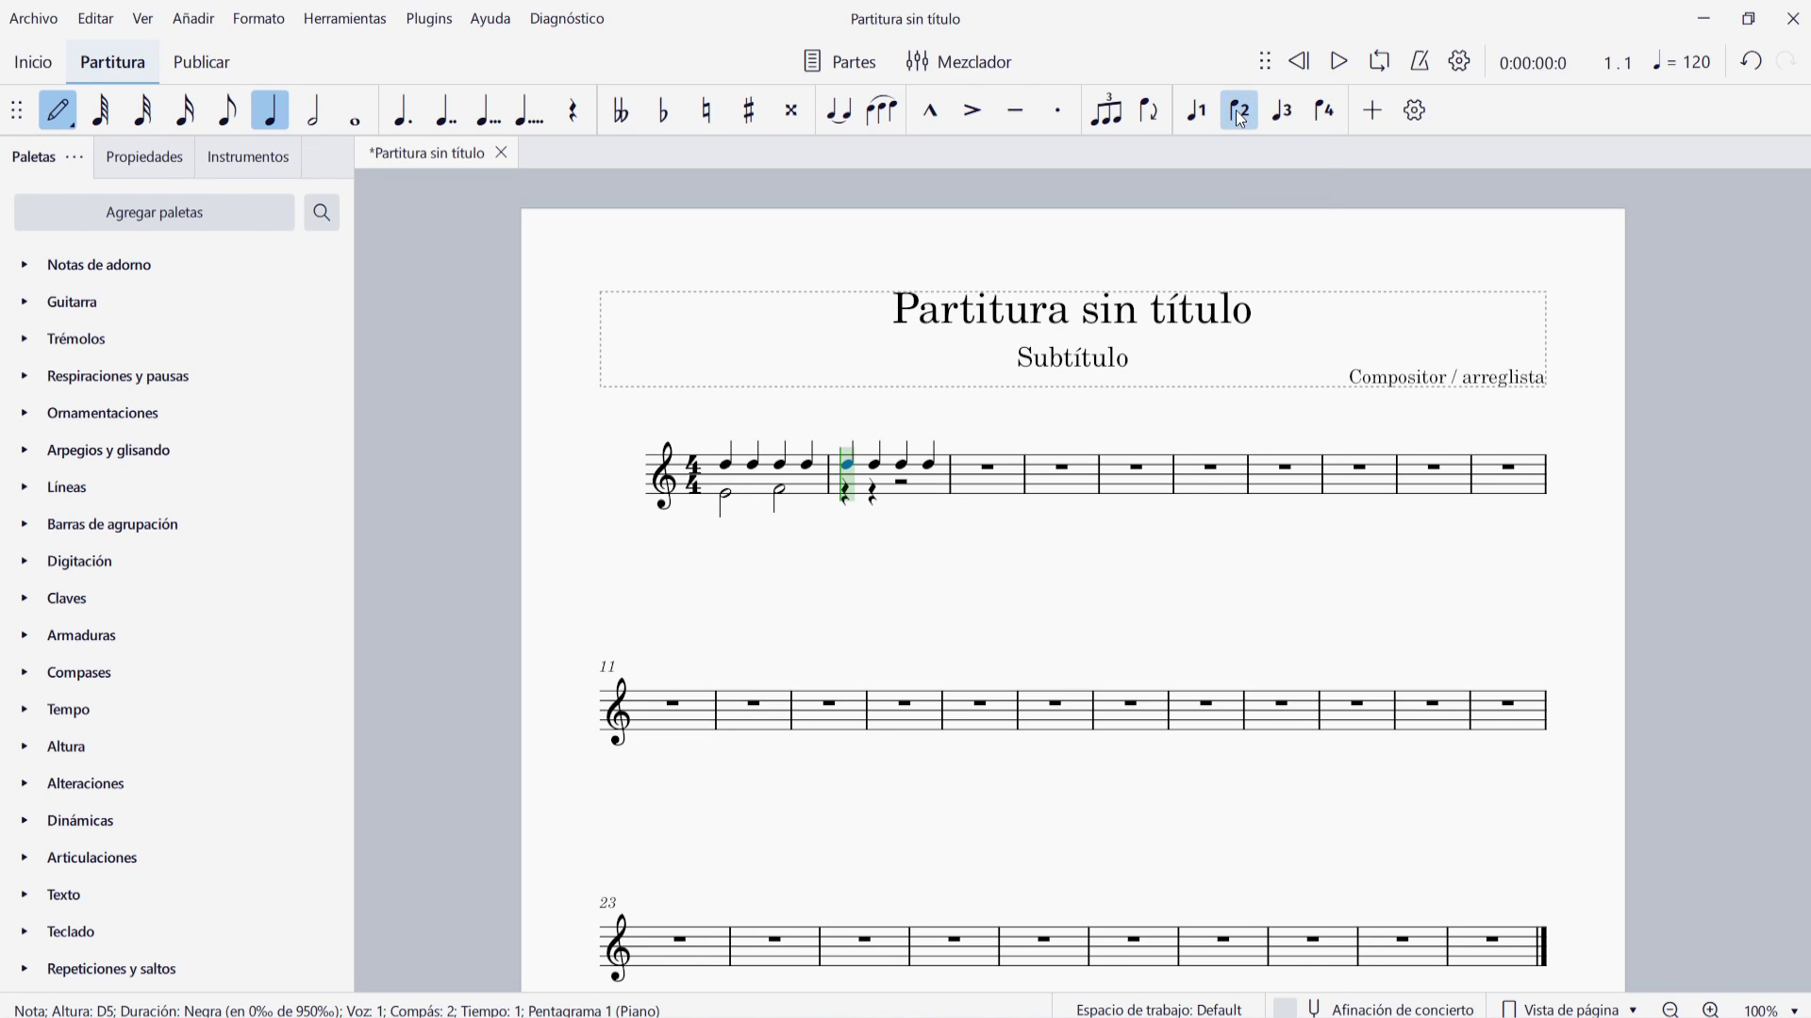
{"action": "key", "text": "6"}
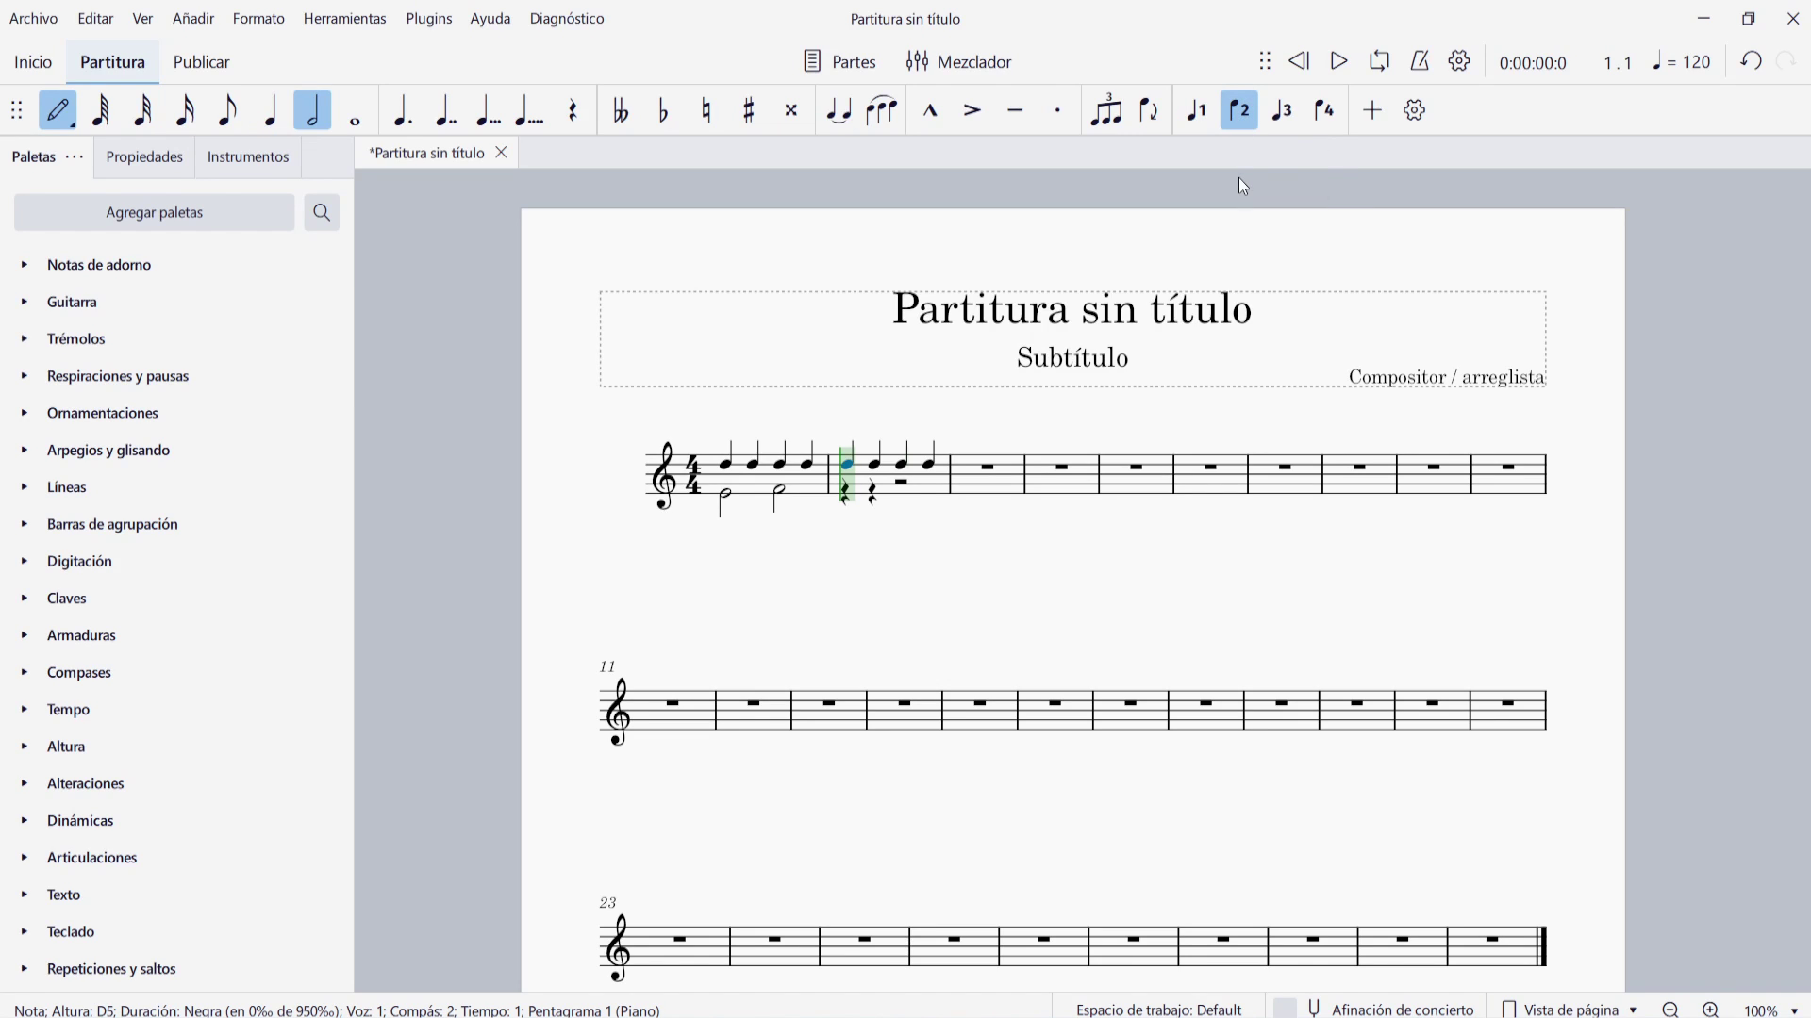
{"action": "key", "text": "e"}
{"action": "key", "text": "e"}
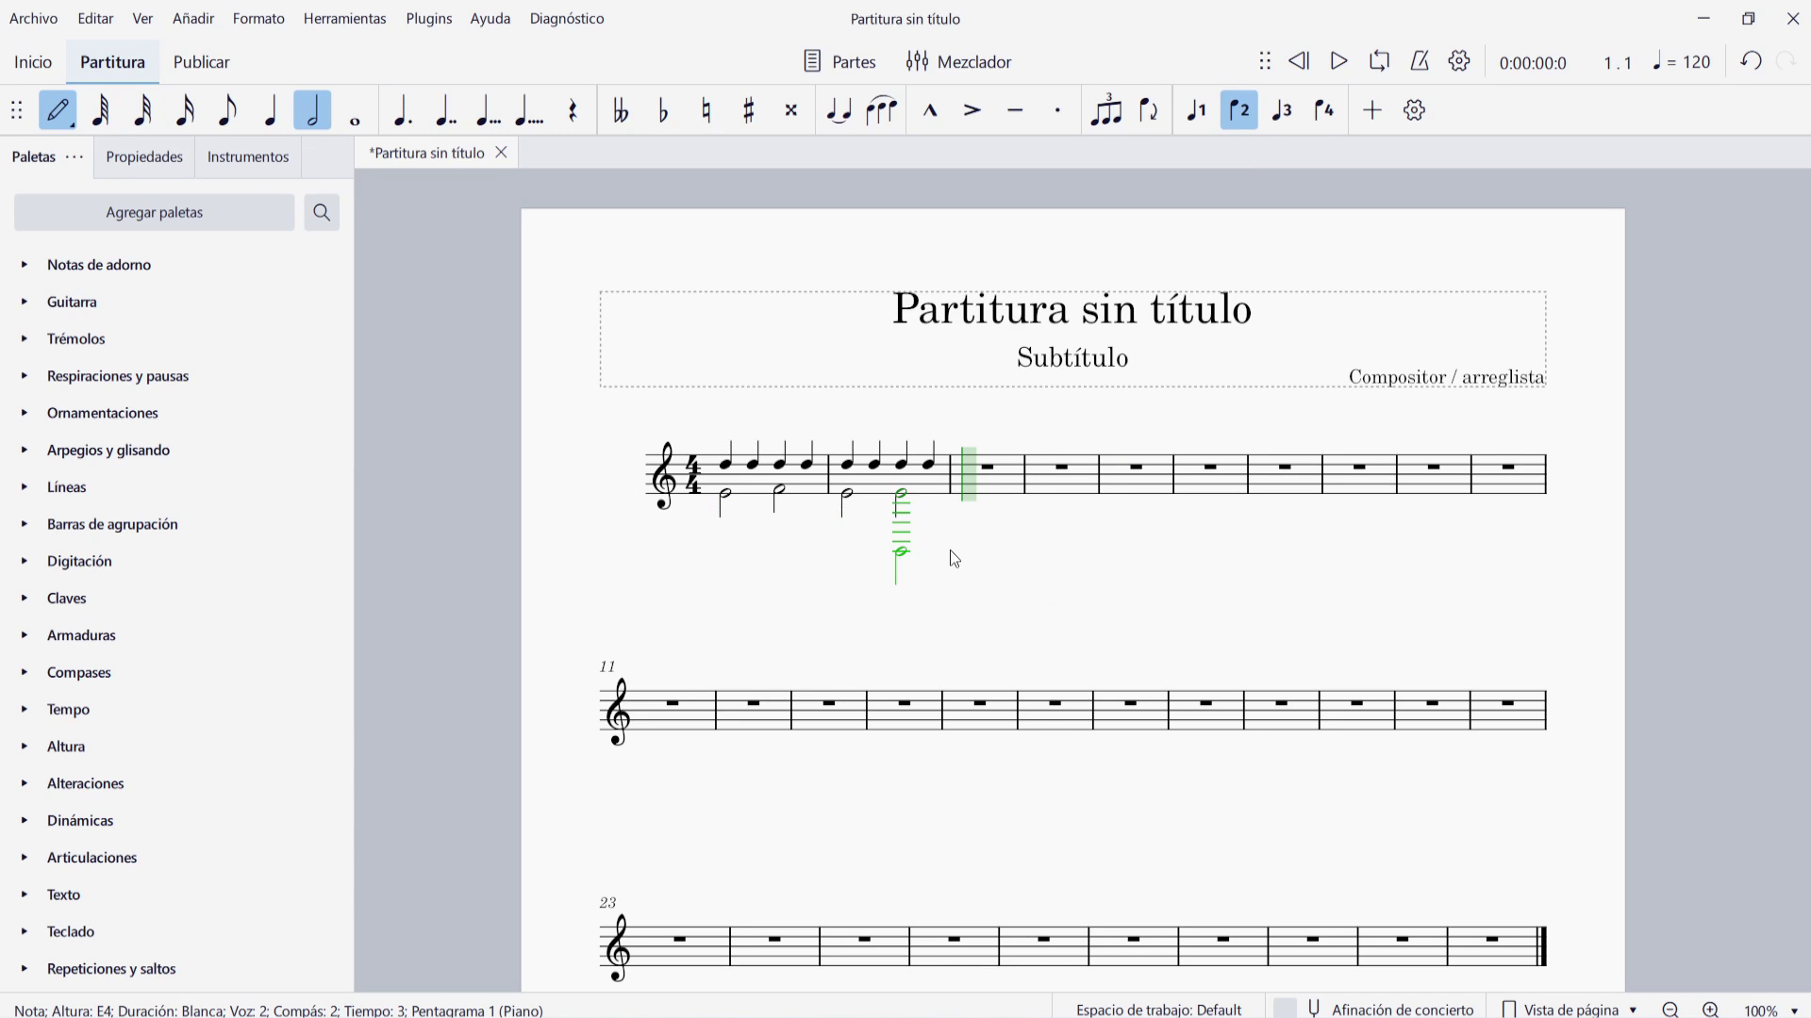
{"action": "key", "text": "Escape"}
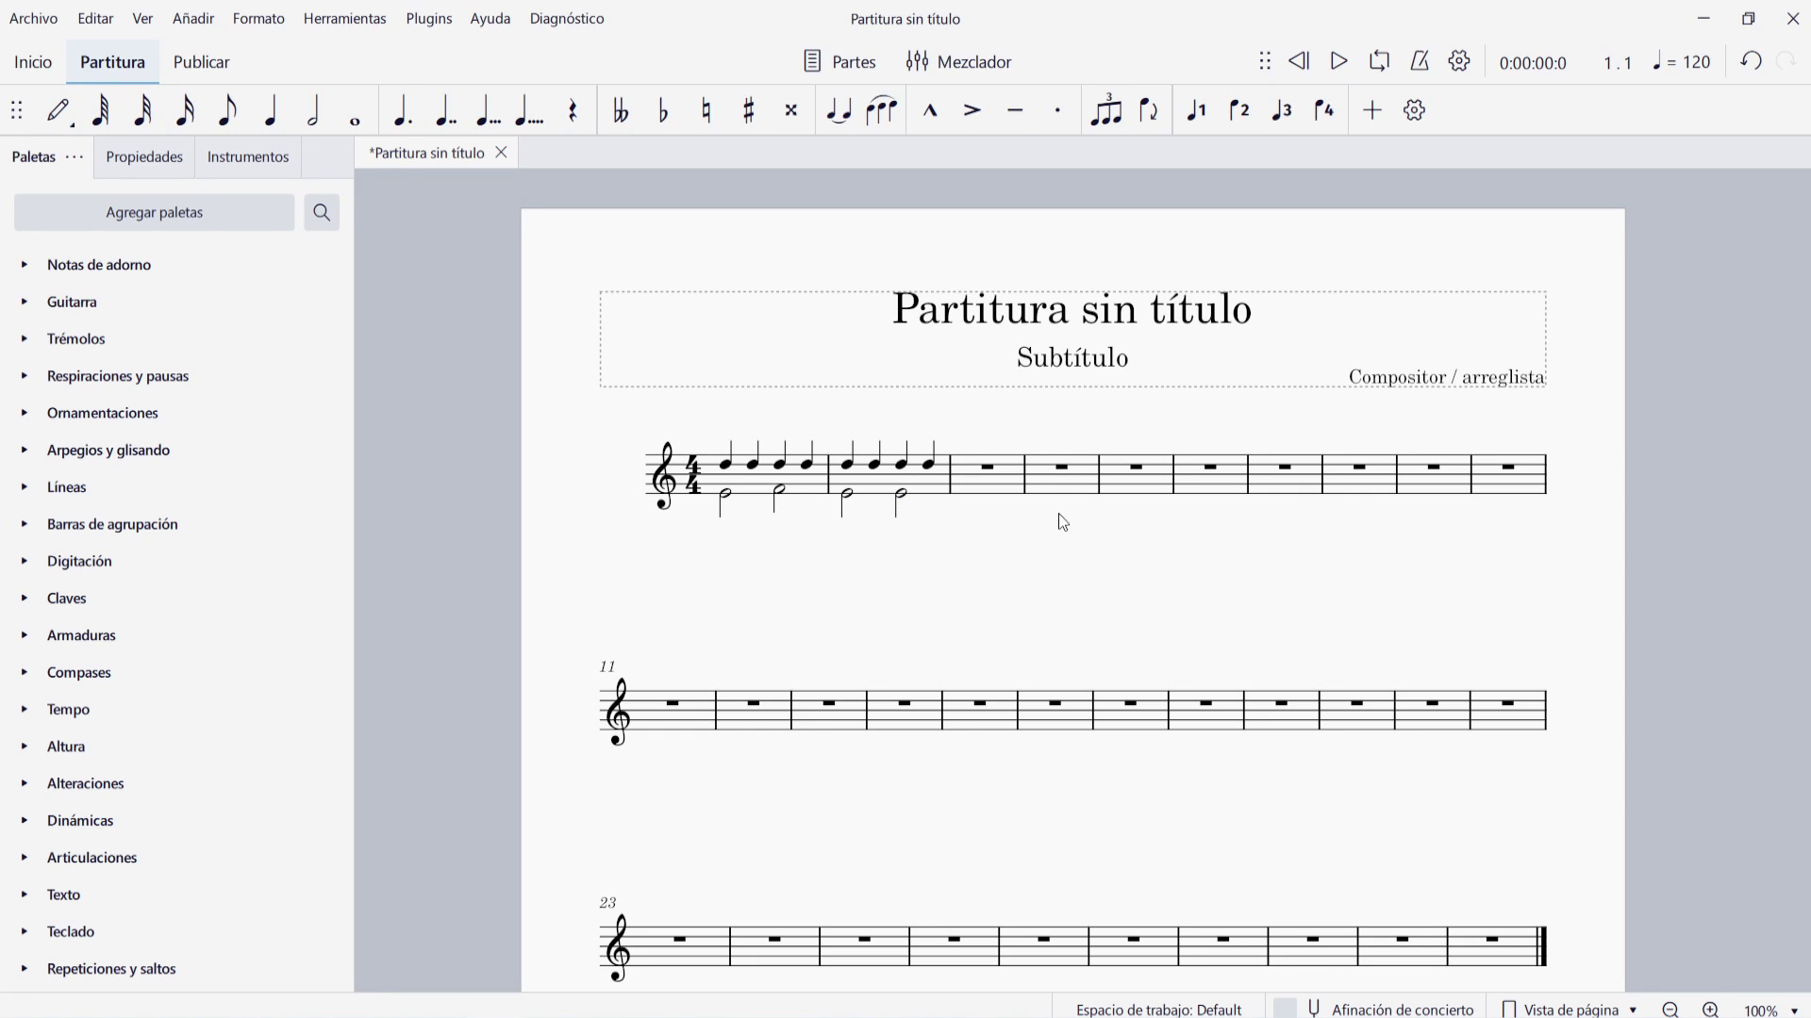
- Enter four D5 quarter notes in voice 1 of the third measure
{"action": "left_click", "coordinate": [1013, 485]}
{"action": "key", "text": "n"}
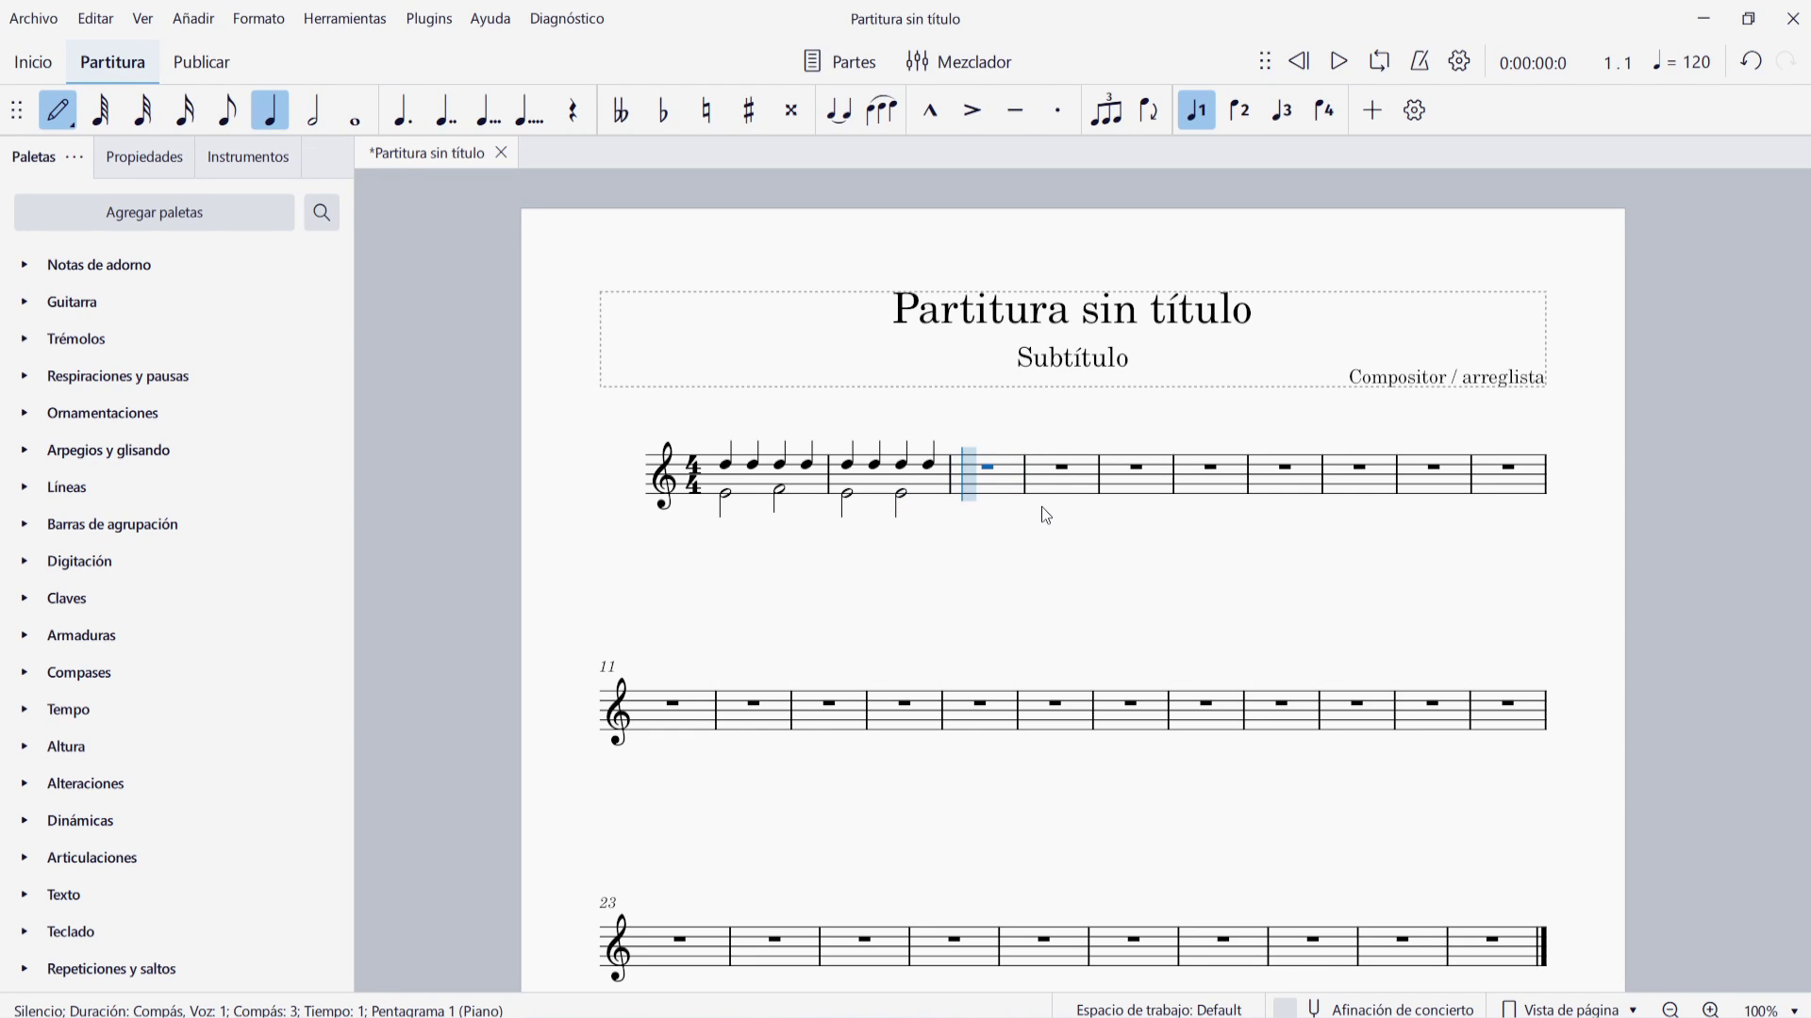
{"action": "key", "text": "d"}
{"action": "key", "text": "d"}
{"action": "key", "text": "d"}
{"action": "key", "text": "d"}
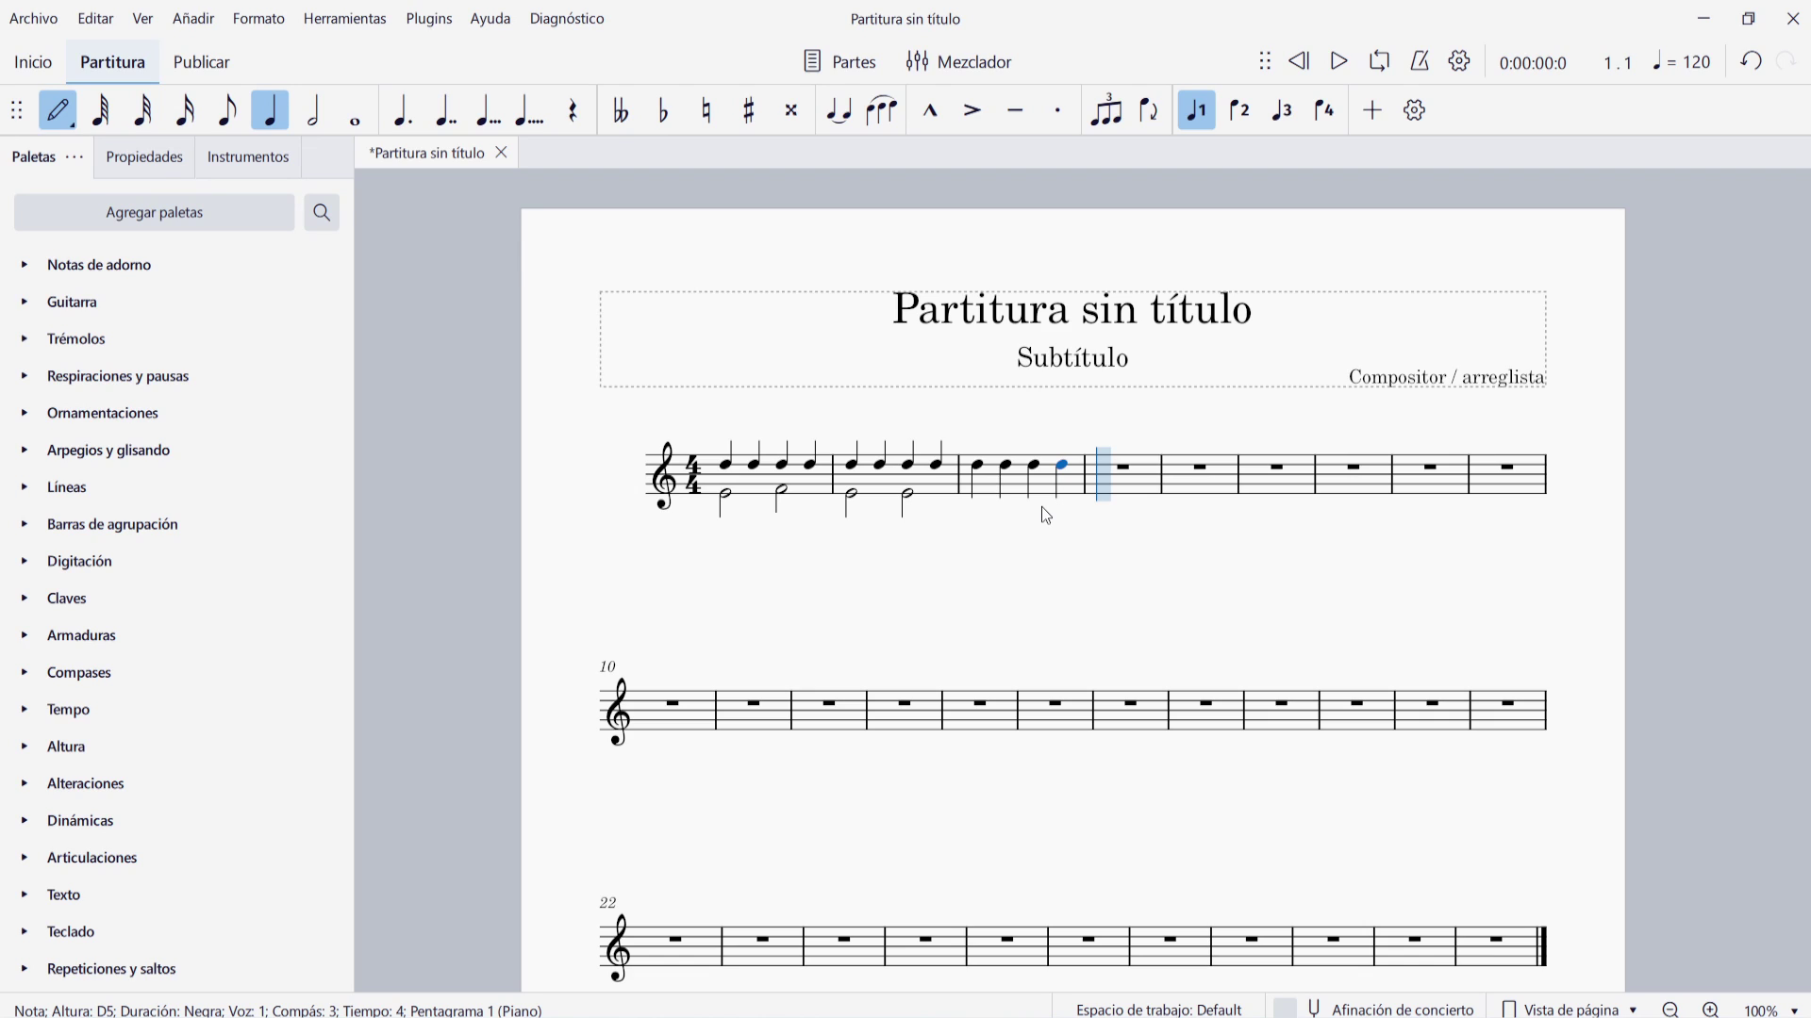
{"action": "key", "text": "Escape"}
- Enter a quarter rest in voice 2 on the first beat of the third measure
{"action": "left_click", "coordinate": [986, 492]}
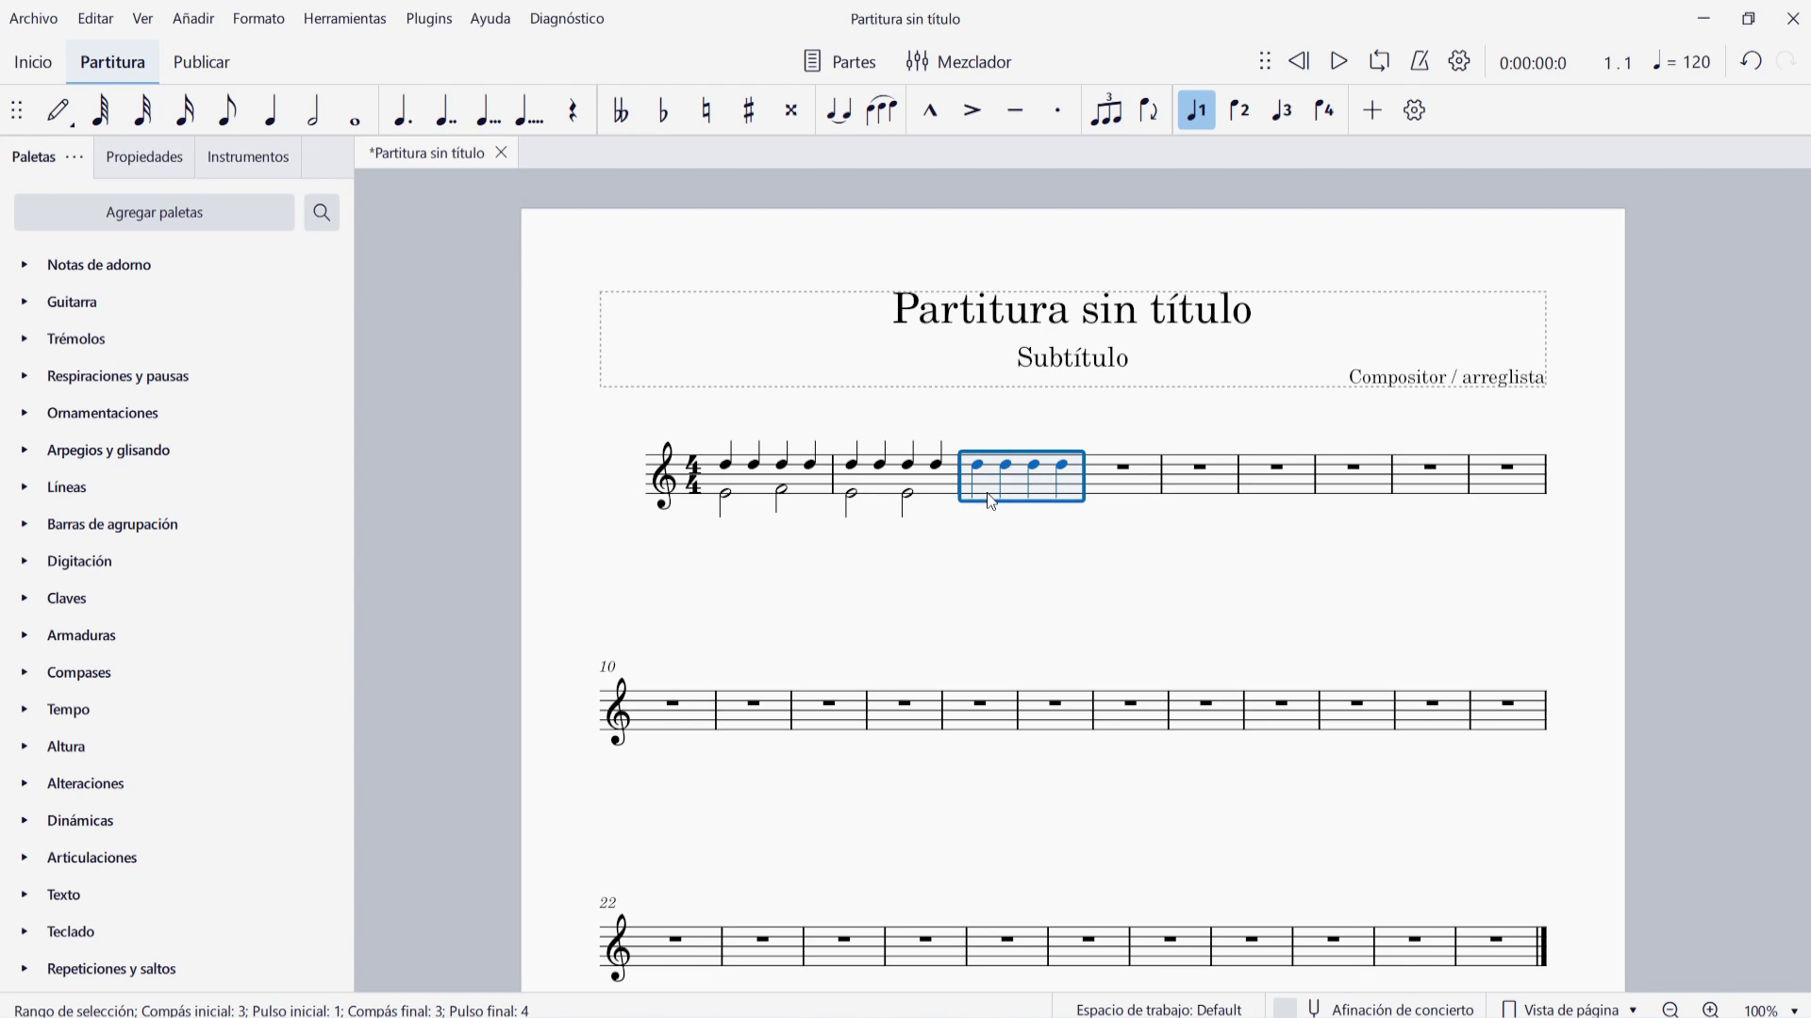
{"action": "key", "text": "n"}
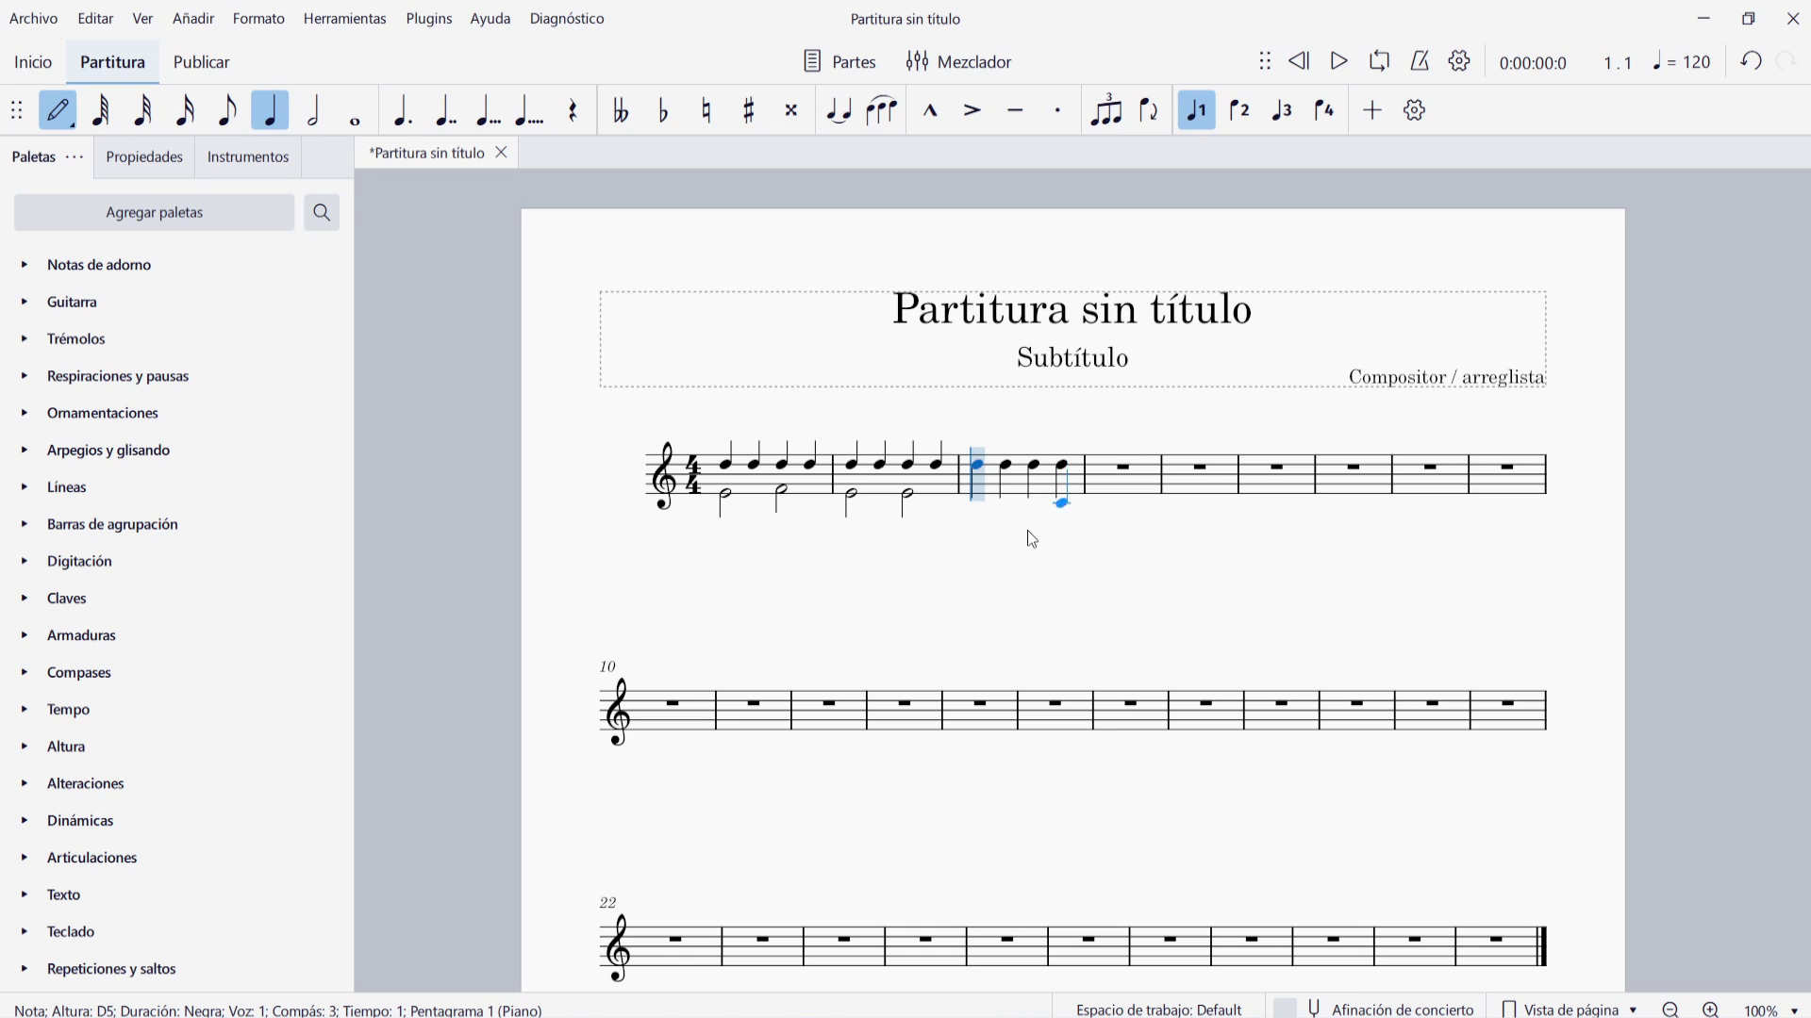
{"action": "left_click", "coordinate": [1240, 112]}
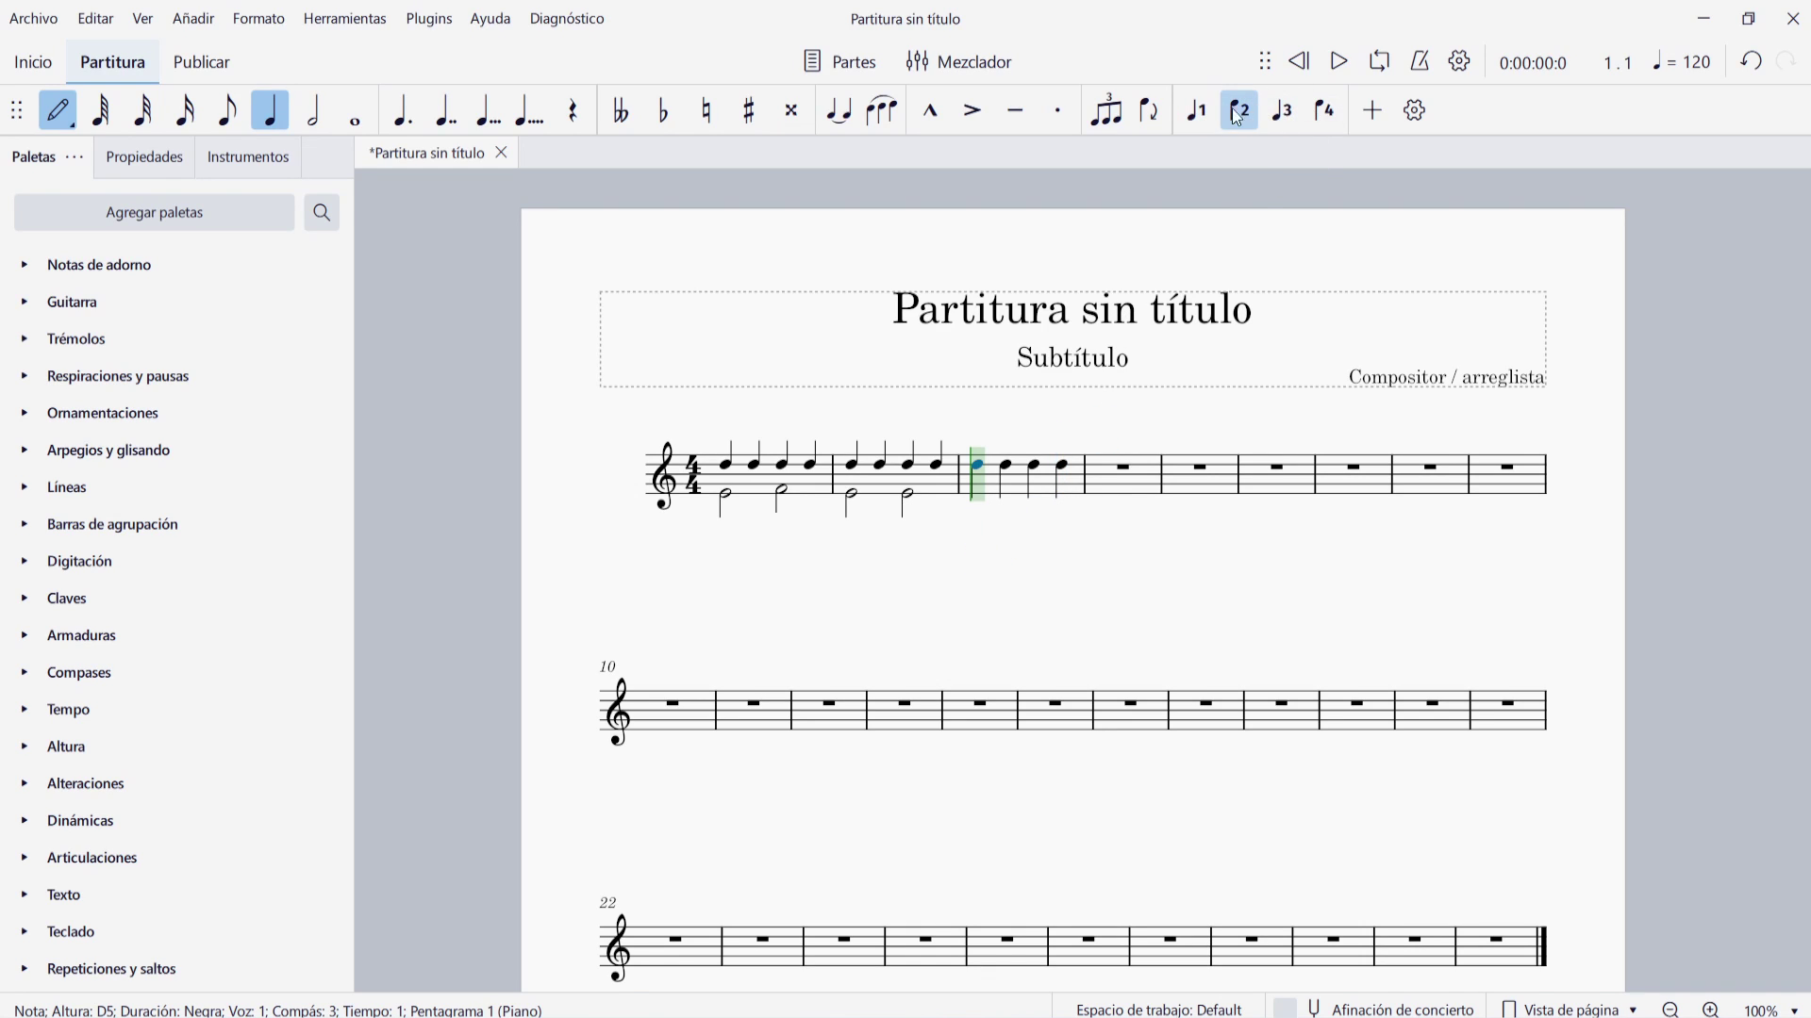
{"action": "left_click", "coordinate": [1195, 113]}
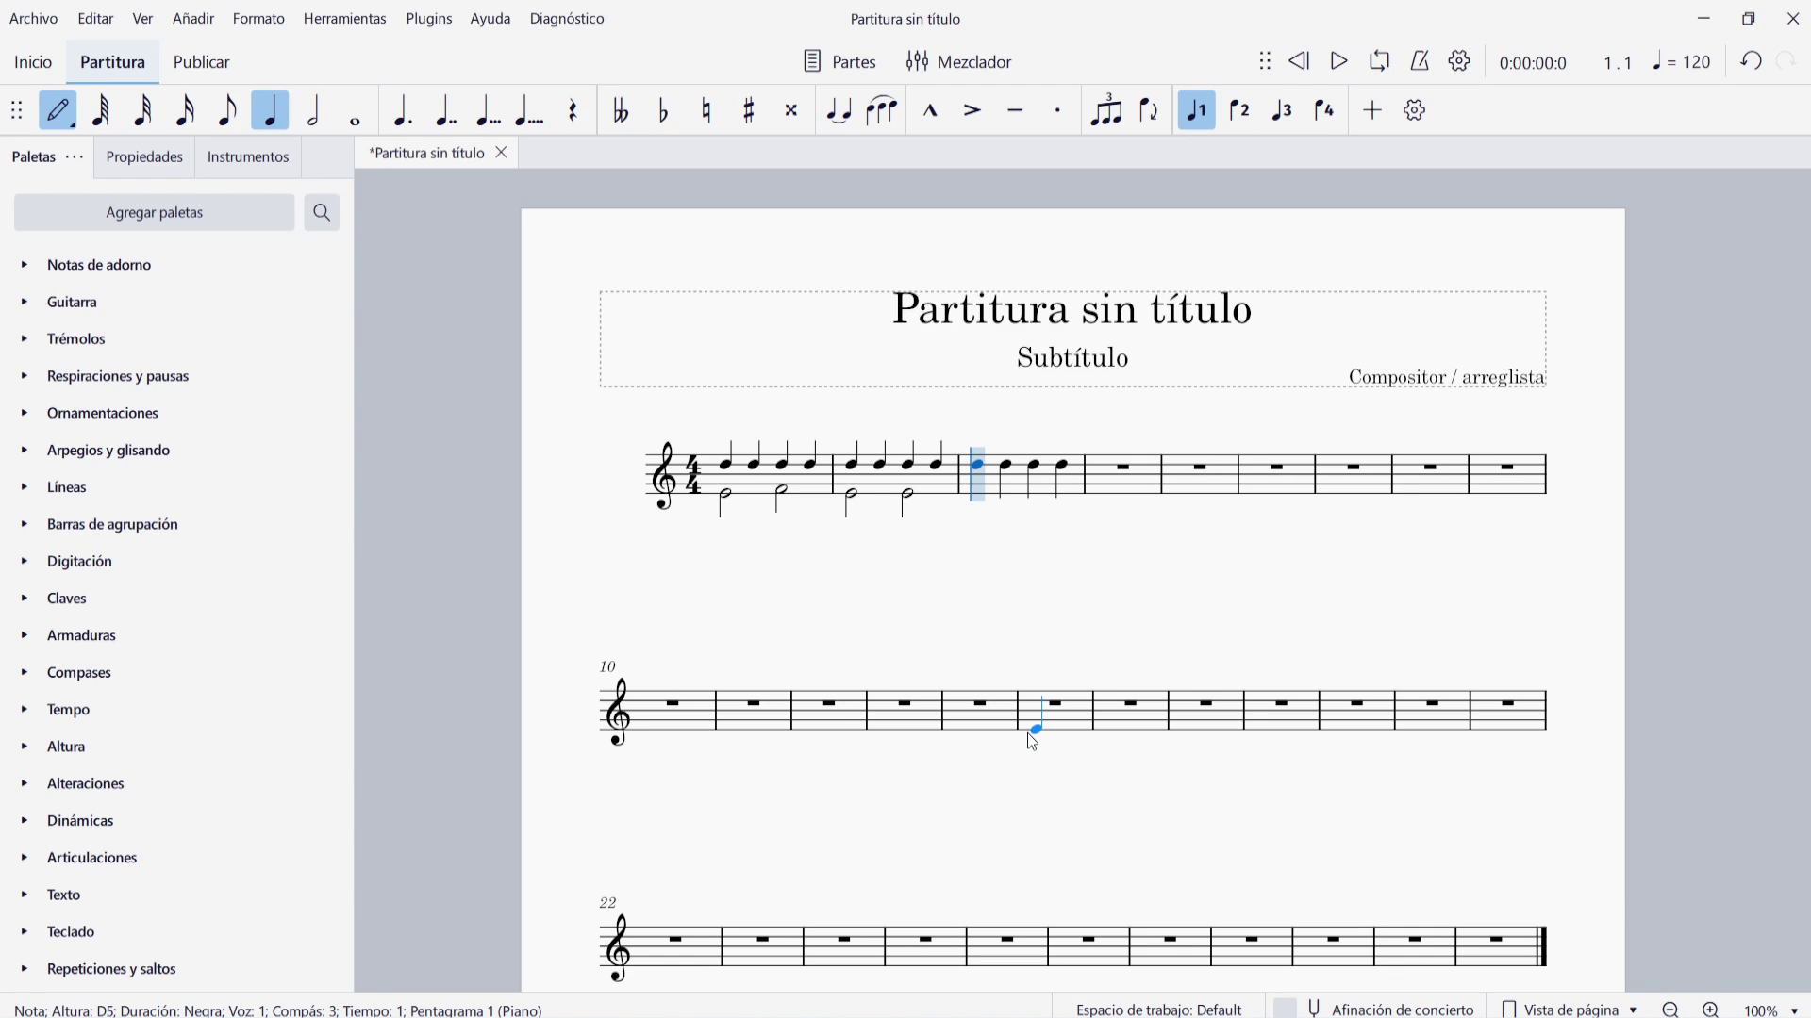
{"action": "key", "text": "ctrl+alt+2"}
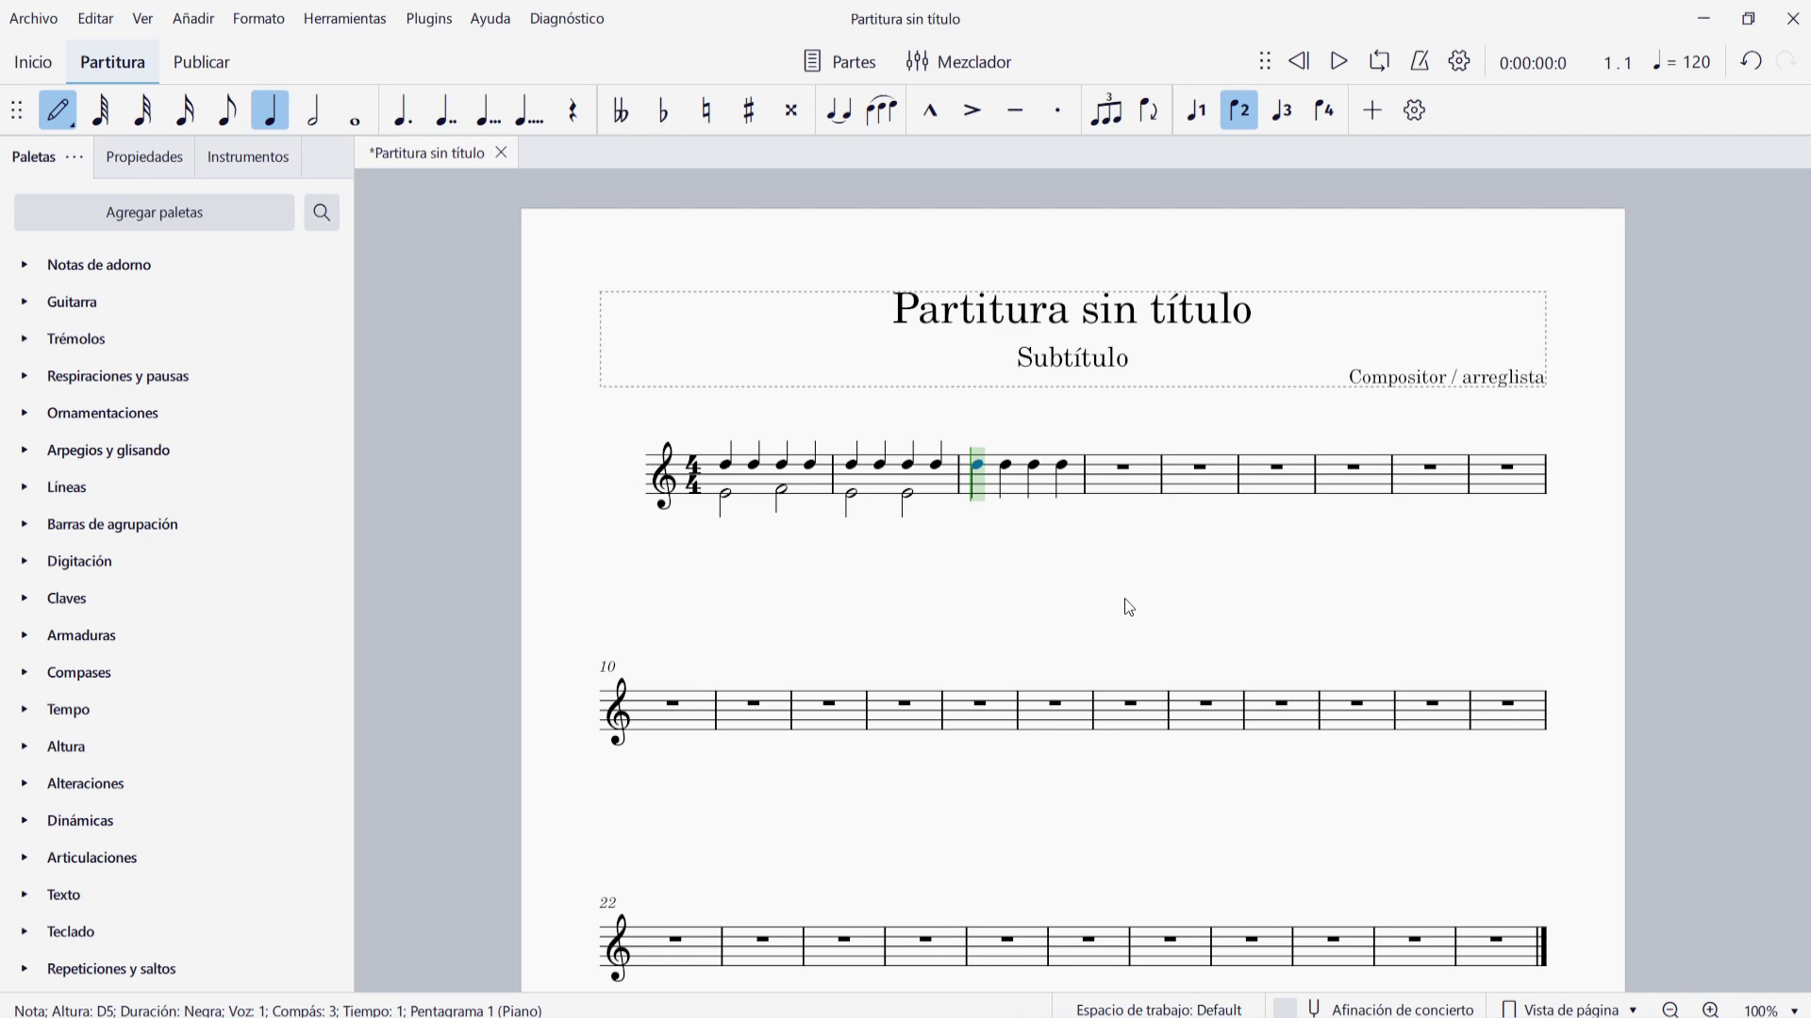
{"action": "key", "text": "0"}
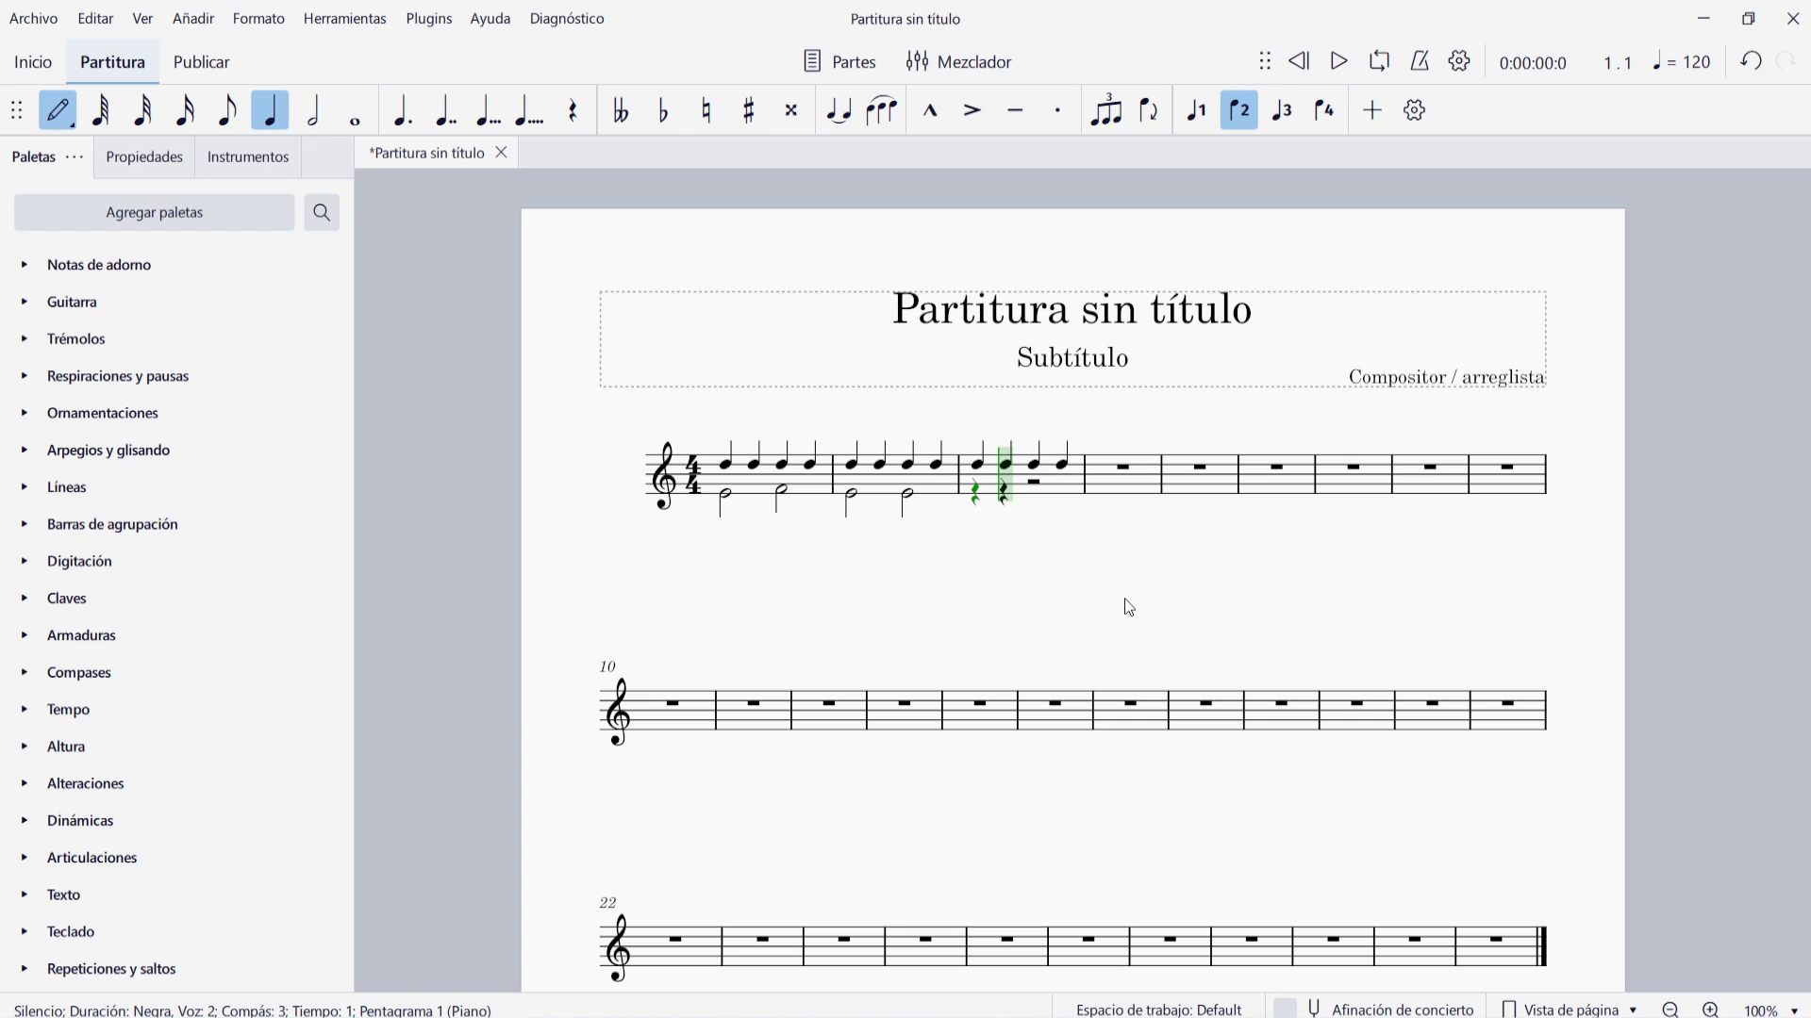
- Fill the rest of voice 2 in the third measure with the eighth notes E4, F4, G4, F4, E4 and D4
{"action": "key", "text": "4"}
{"action": "key", "text": "e"}
{"action": "key", "text": "f"}
{"action": "key", "text": "g"}
{"action": "key", "text": "f"}
{"action": "key", "text": "e"}
{"action": "key", "text": "d"}
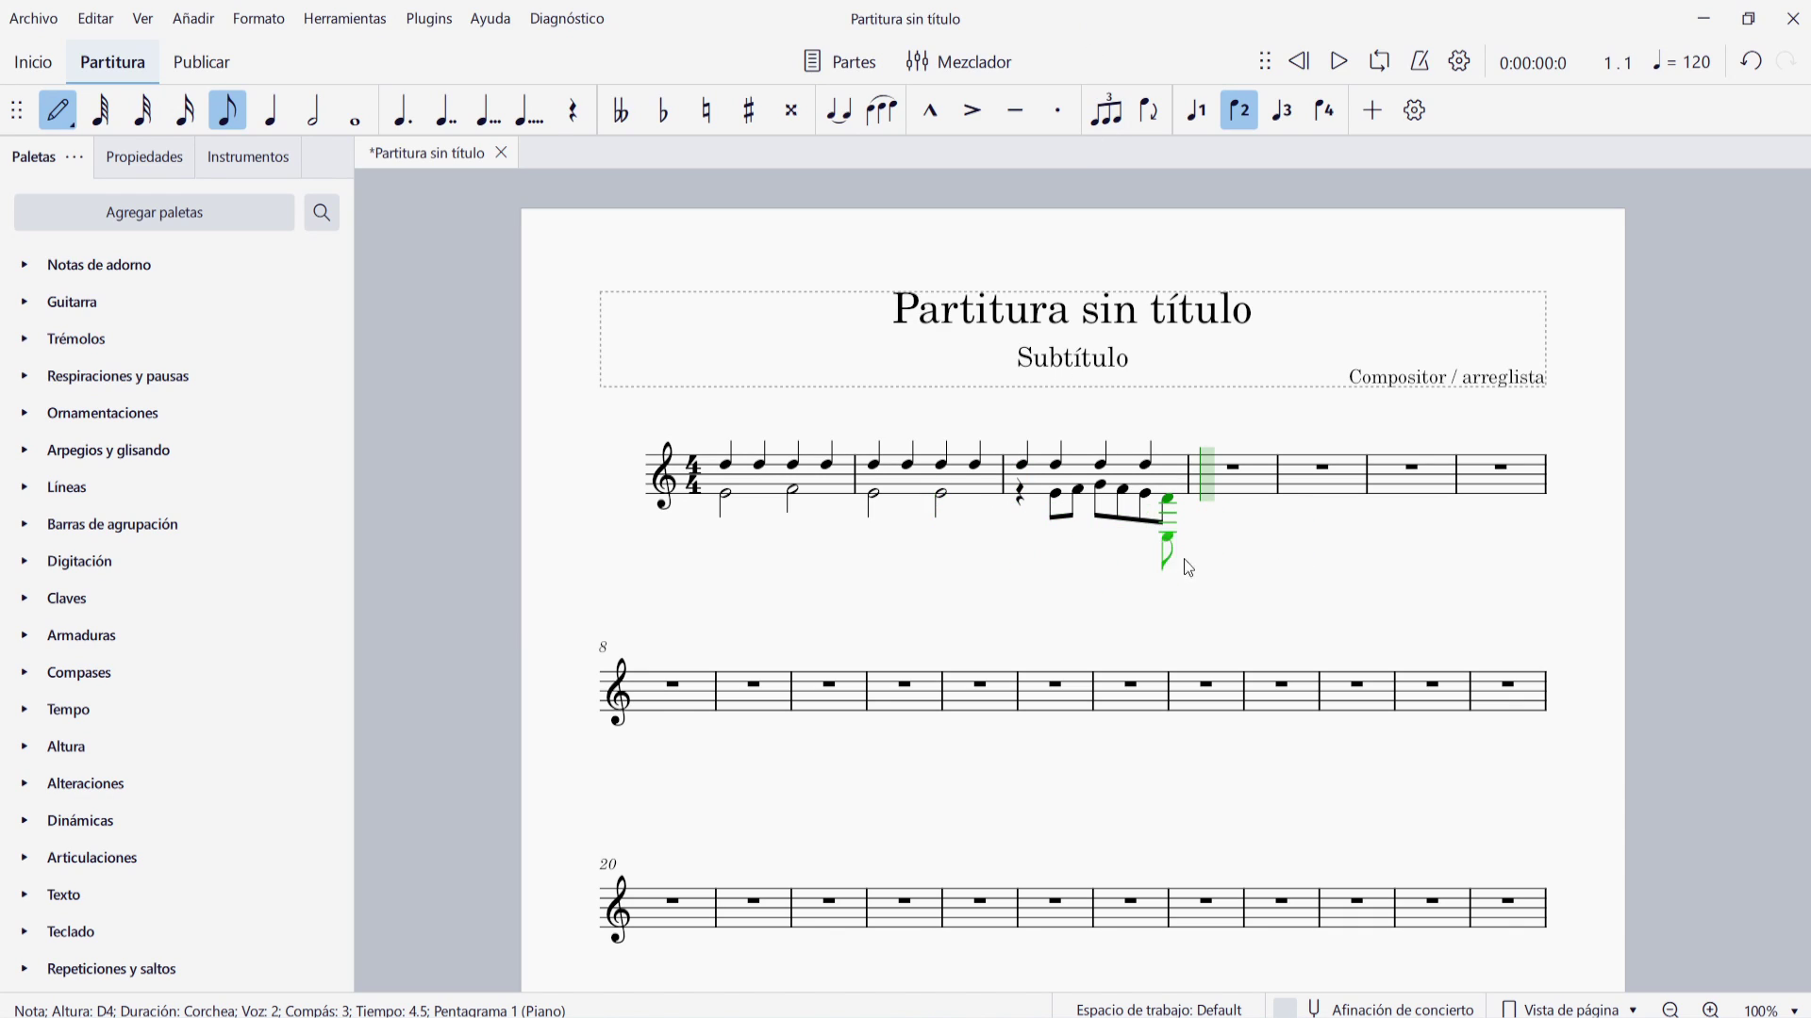
{"action": "key", "text": "Escape"}
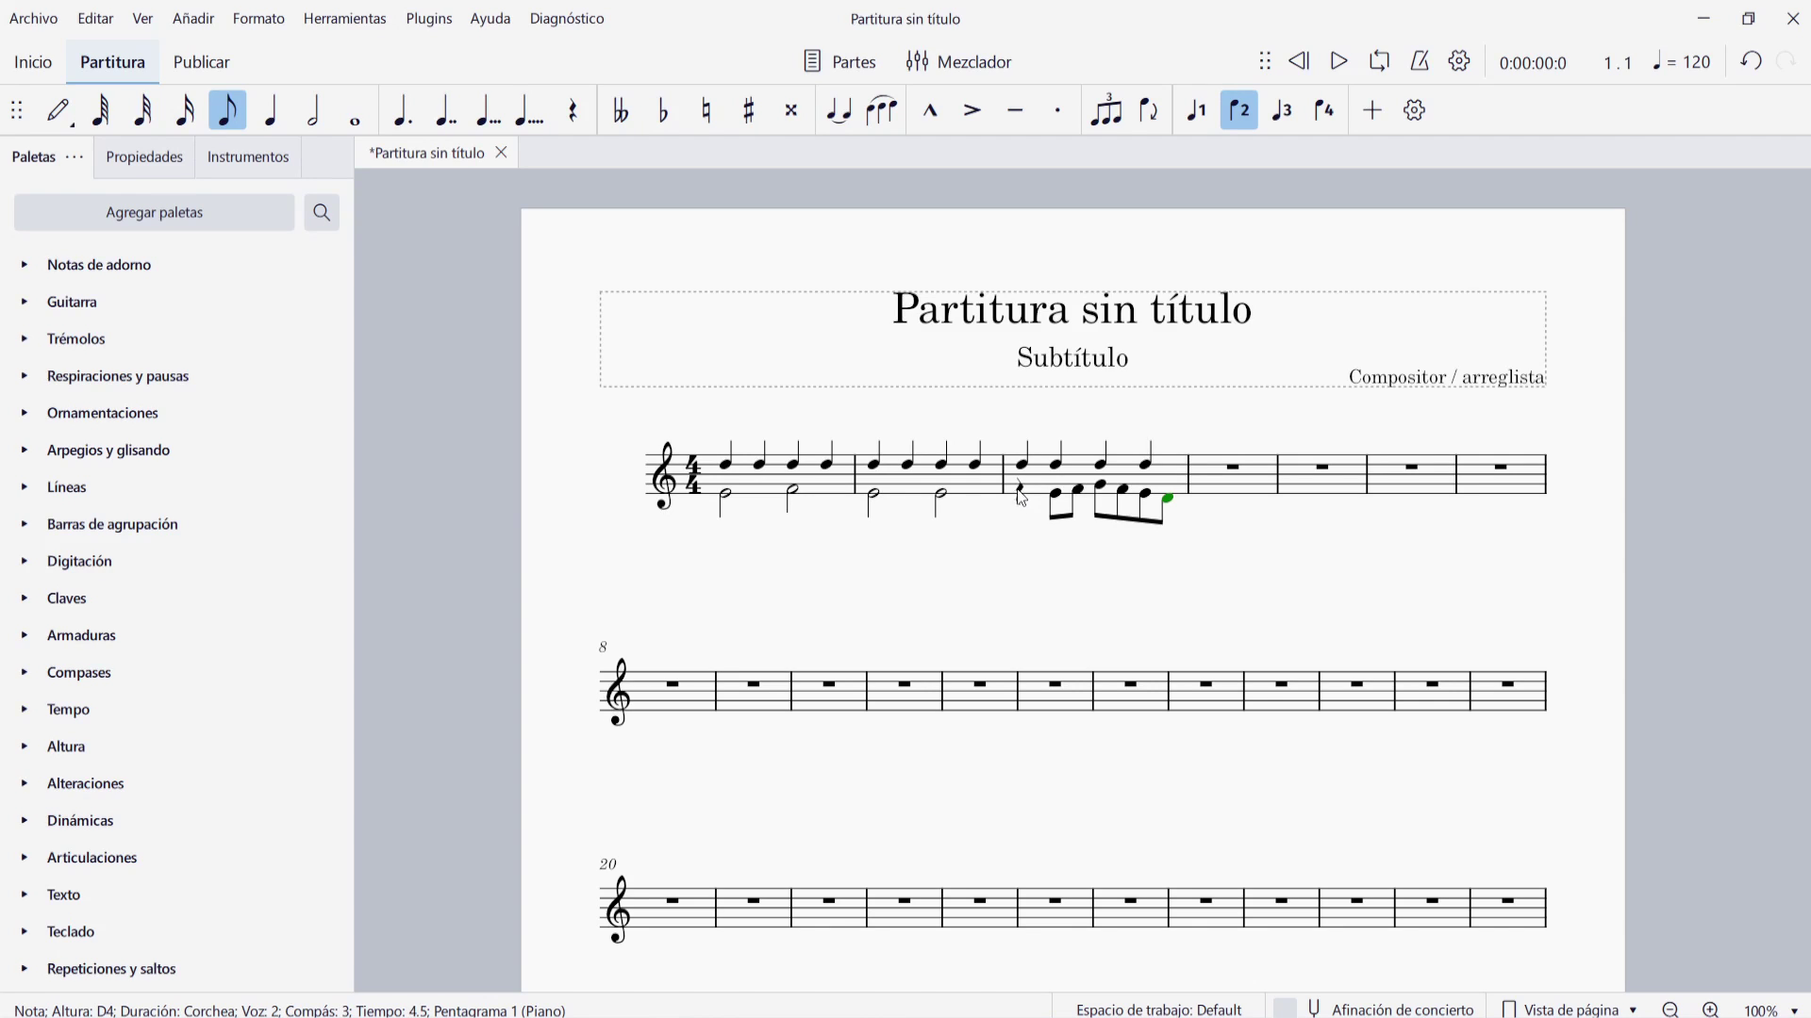
- Hide the voice 2 quarter rest at the start of the third measure, undo that, and delete the rest instead
{"action": "left_click", "coordinate": [1020, 489]}
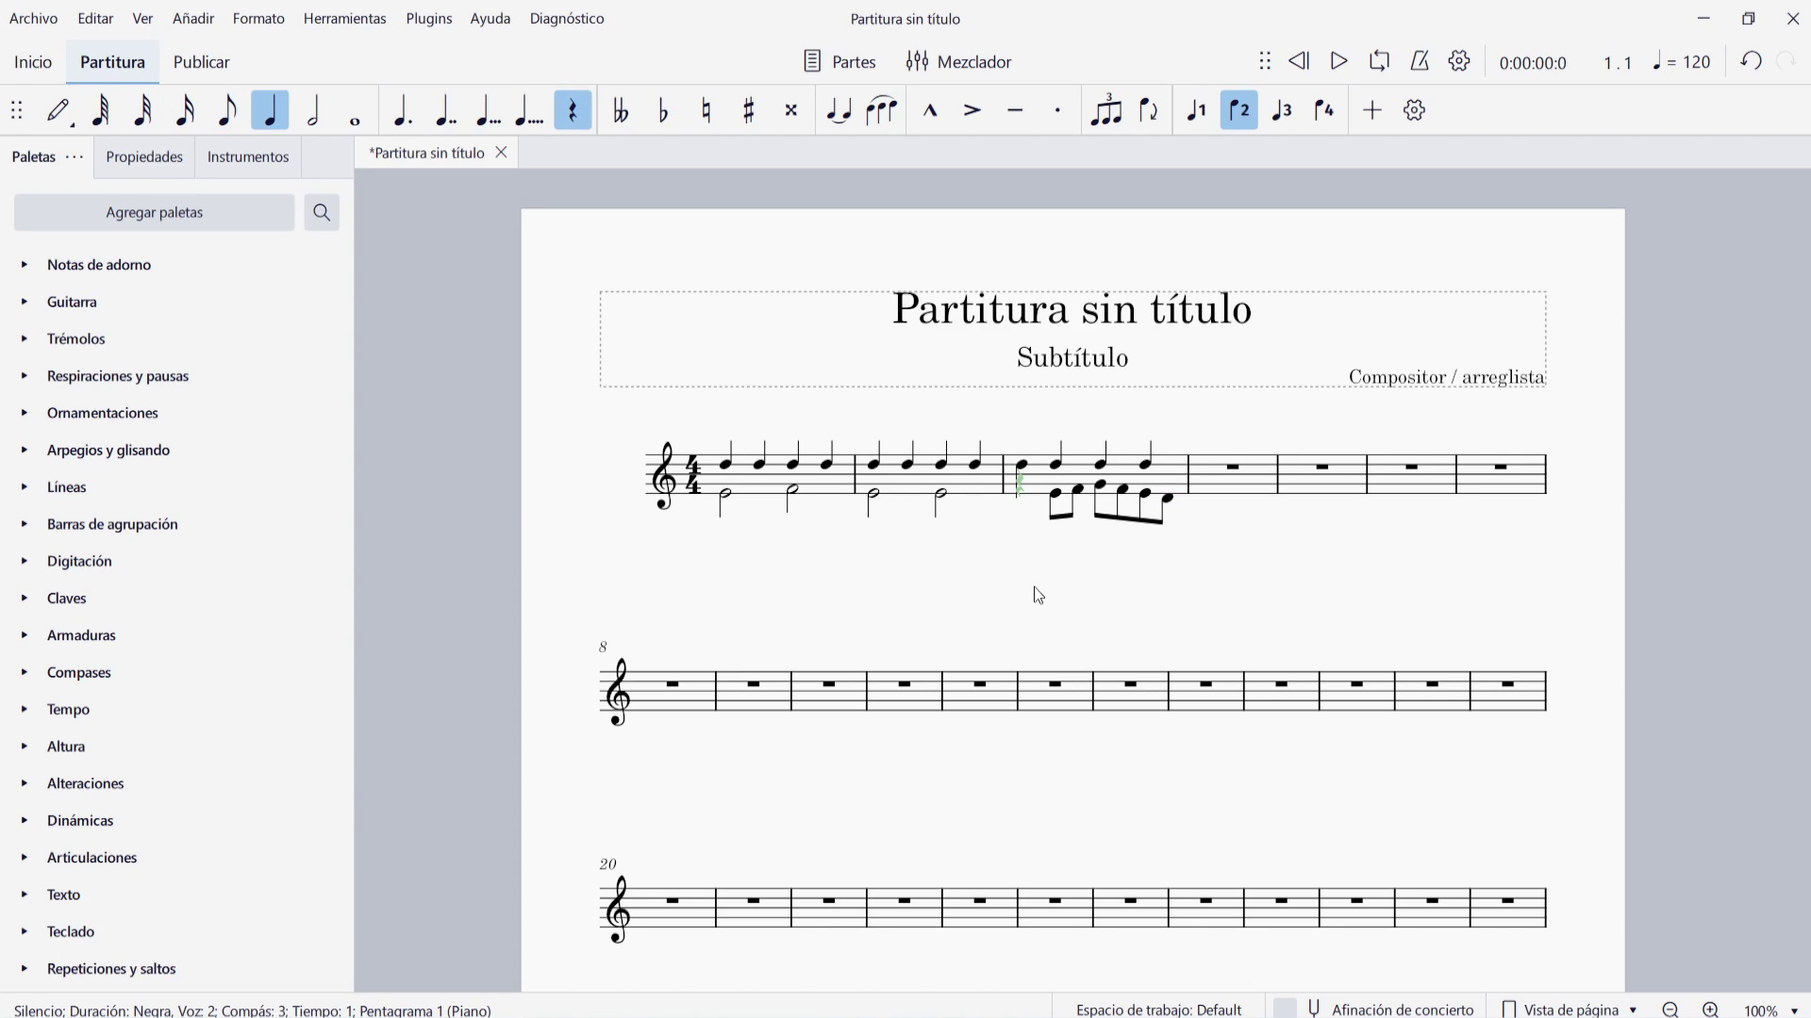
{"action": "key", "text": "Escape"}
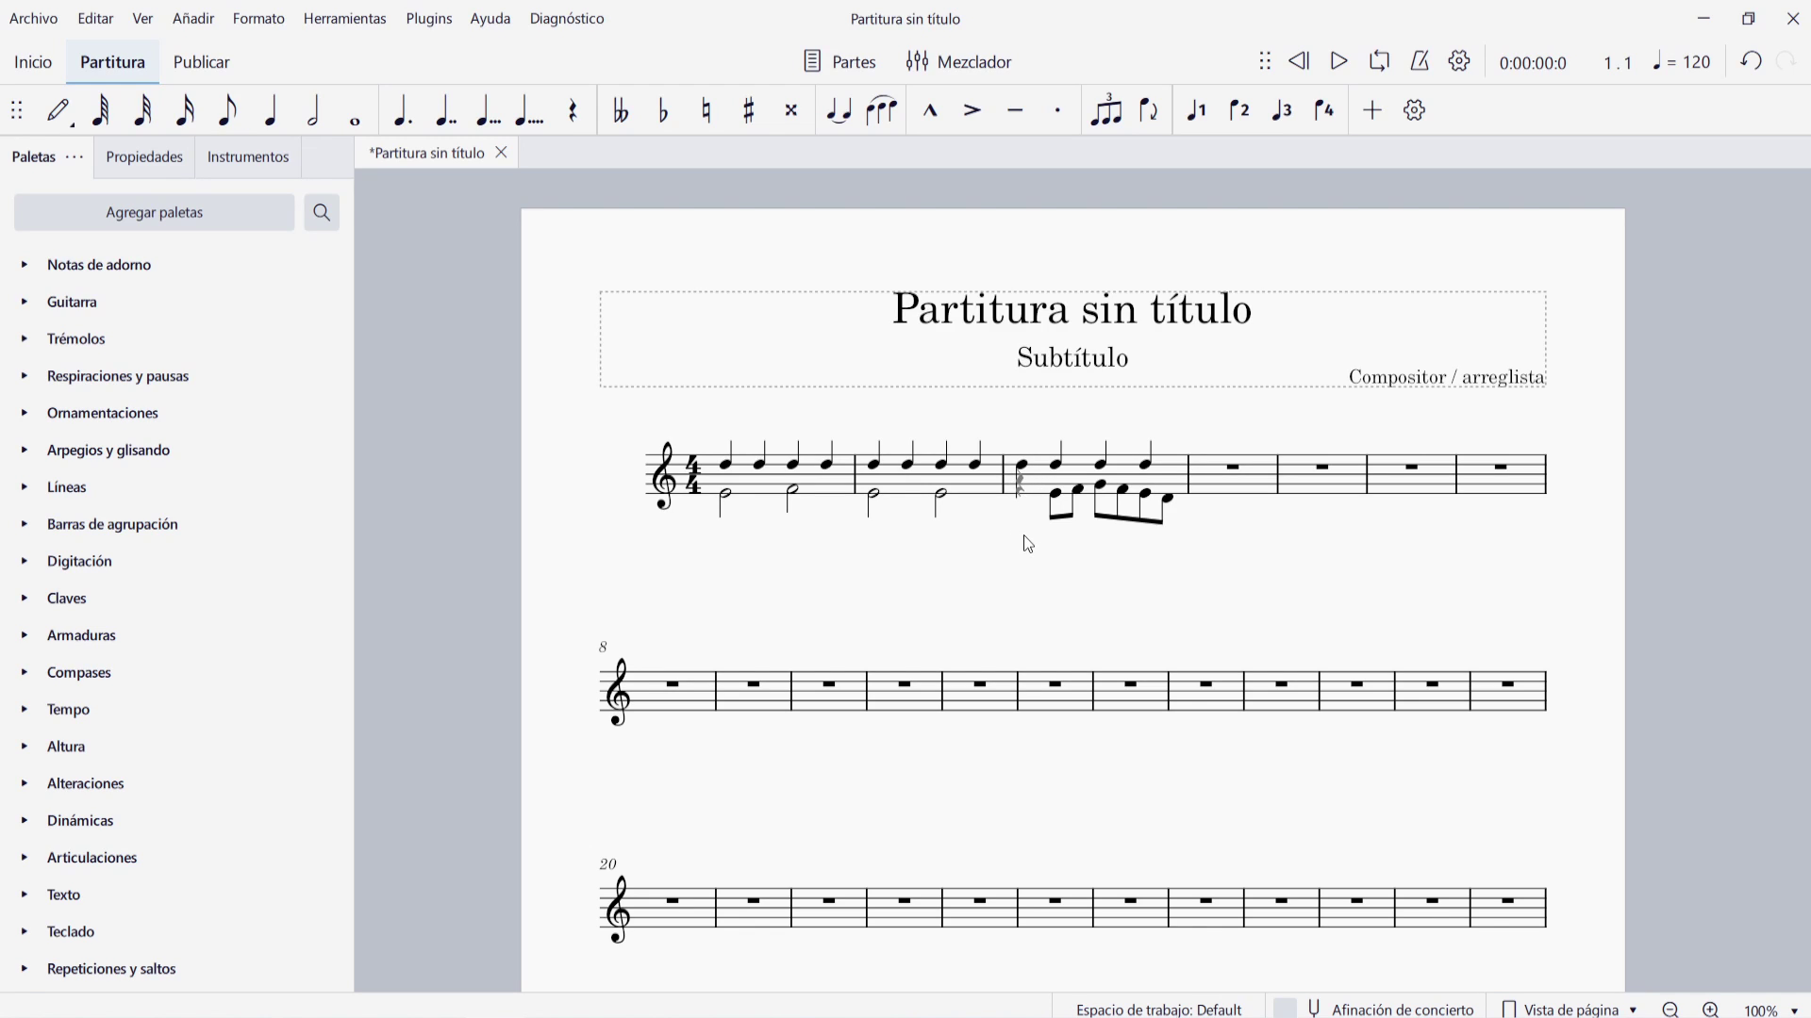
{"action": "key", "text": "ctrl+z"}
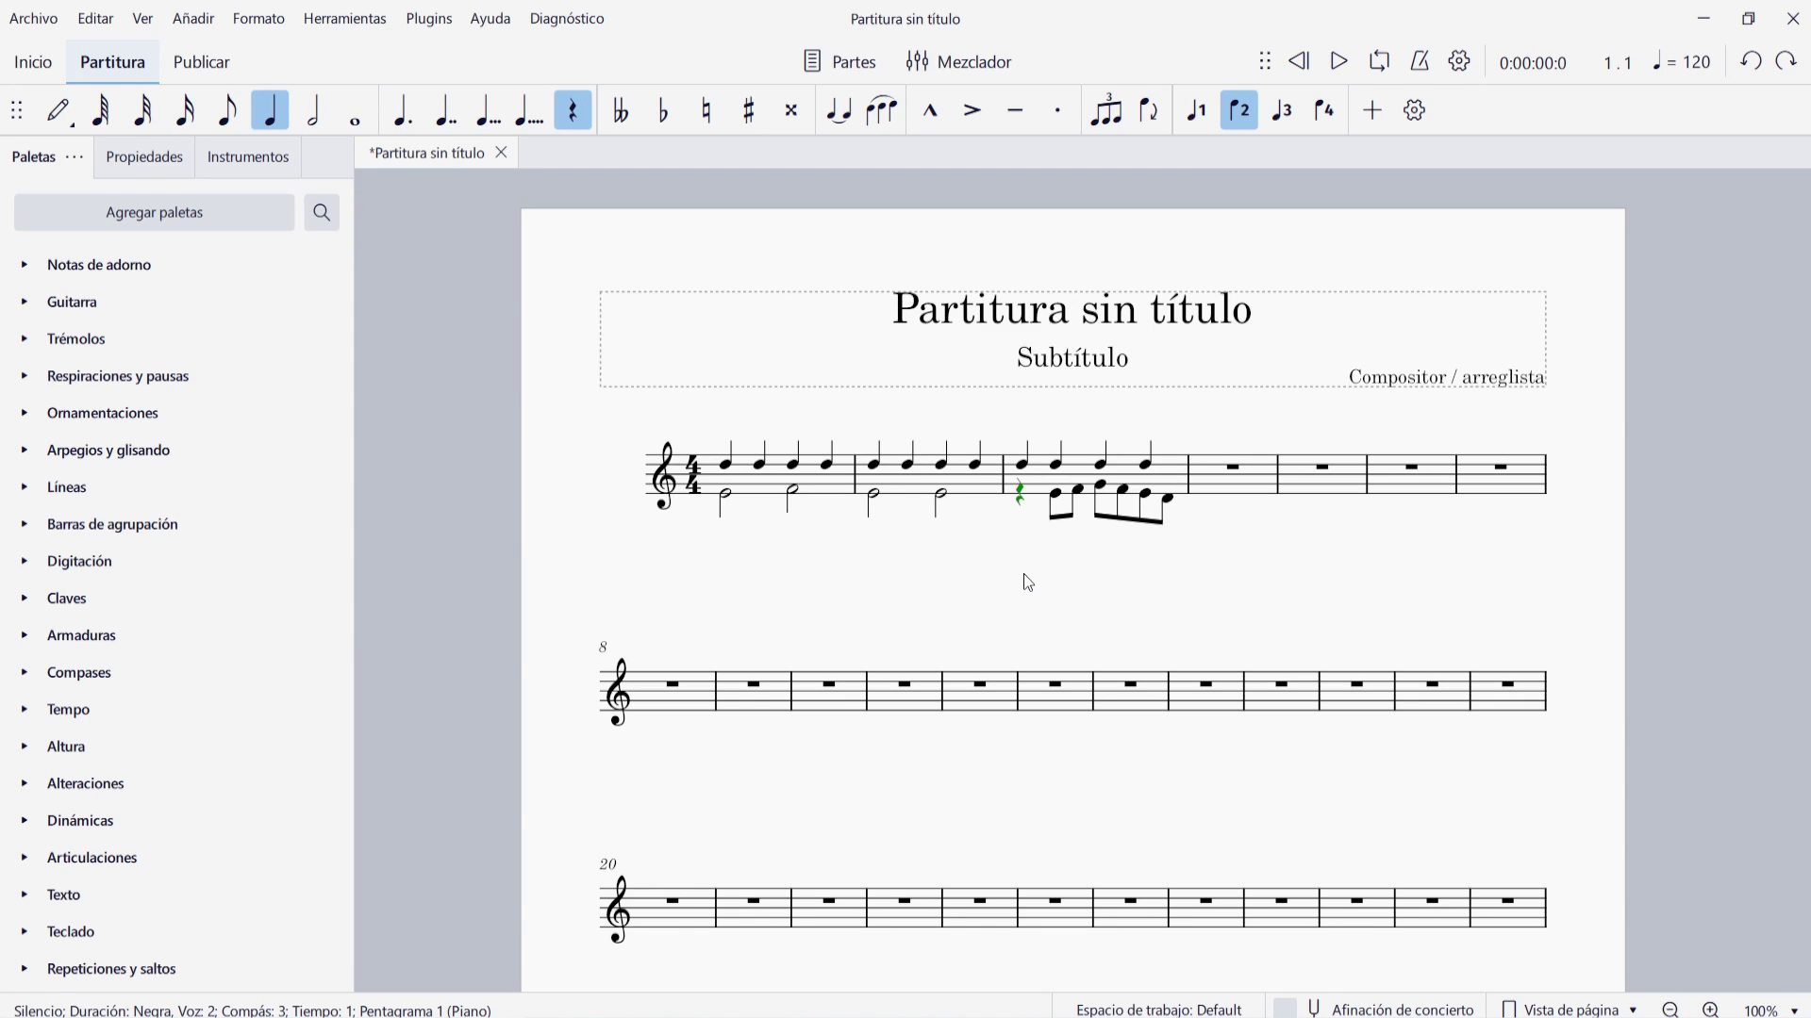
{"action": "key", "text": "Delete"}
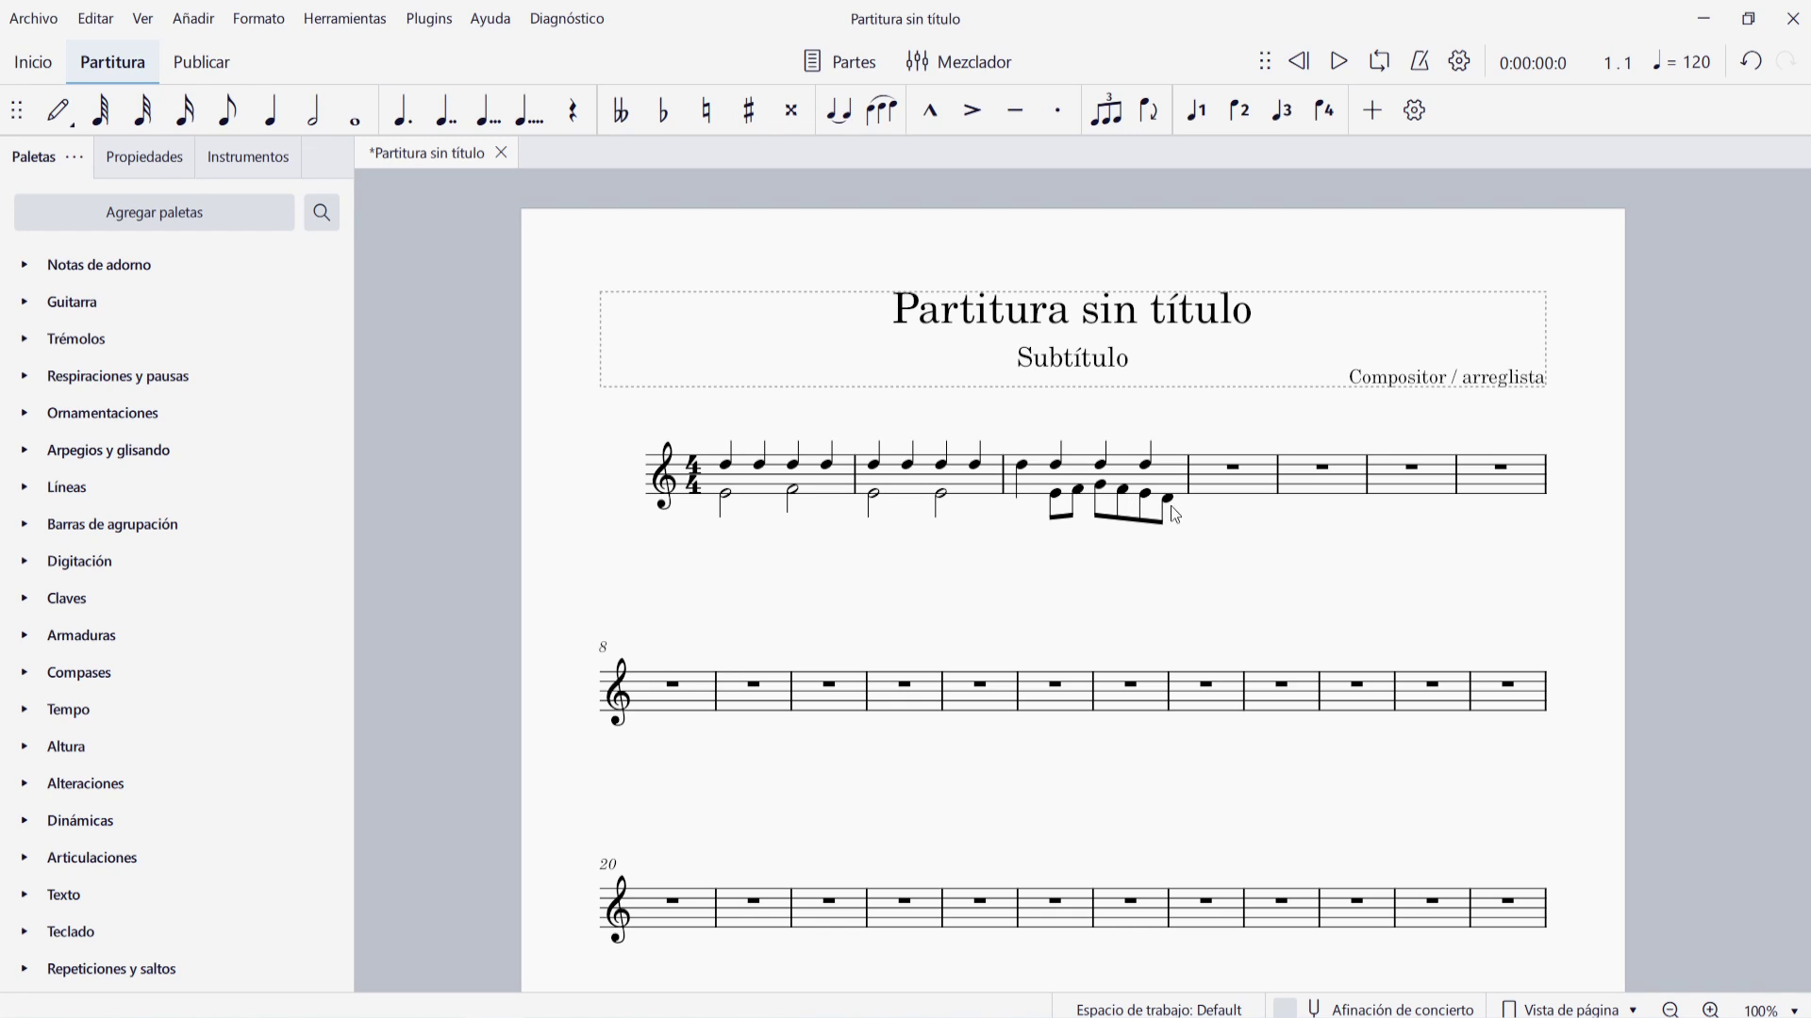
- Exchange voices 1-2 in the third measure twice to bring back the deleted quarter rest in voice 2
{"action": "left_click", "coordinate": [1042, 490]}
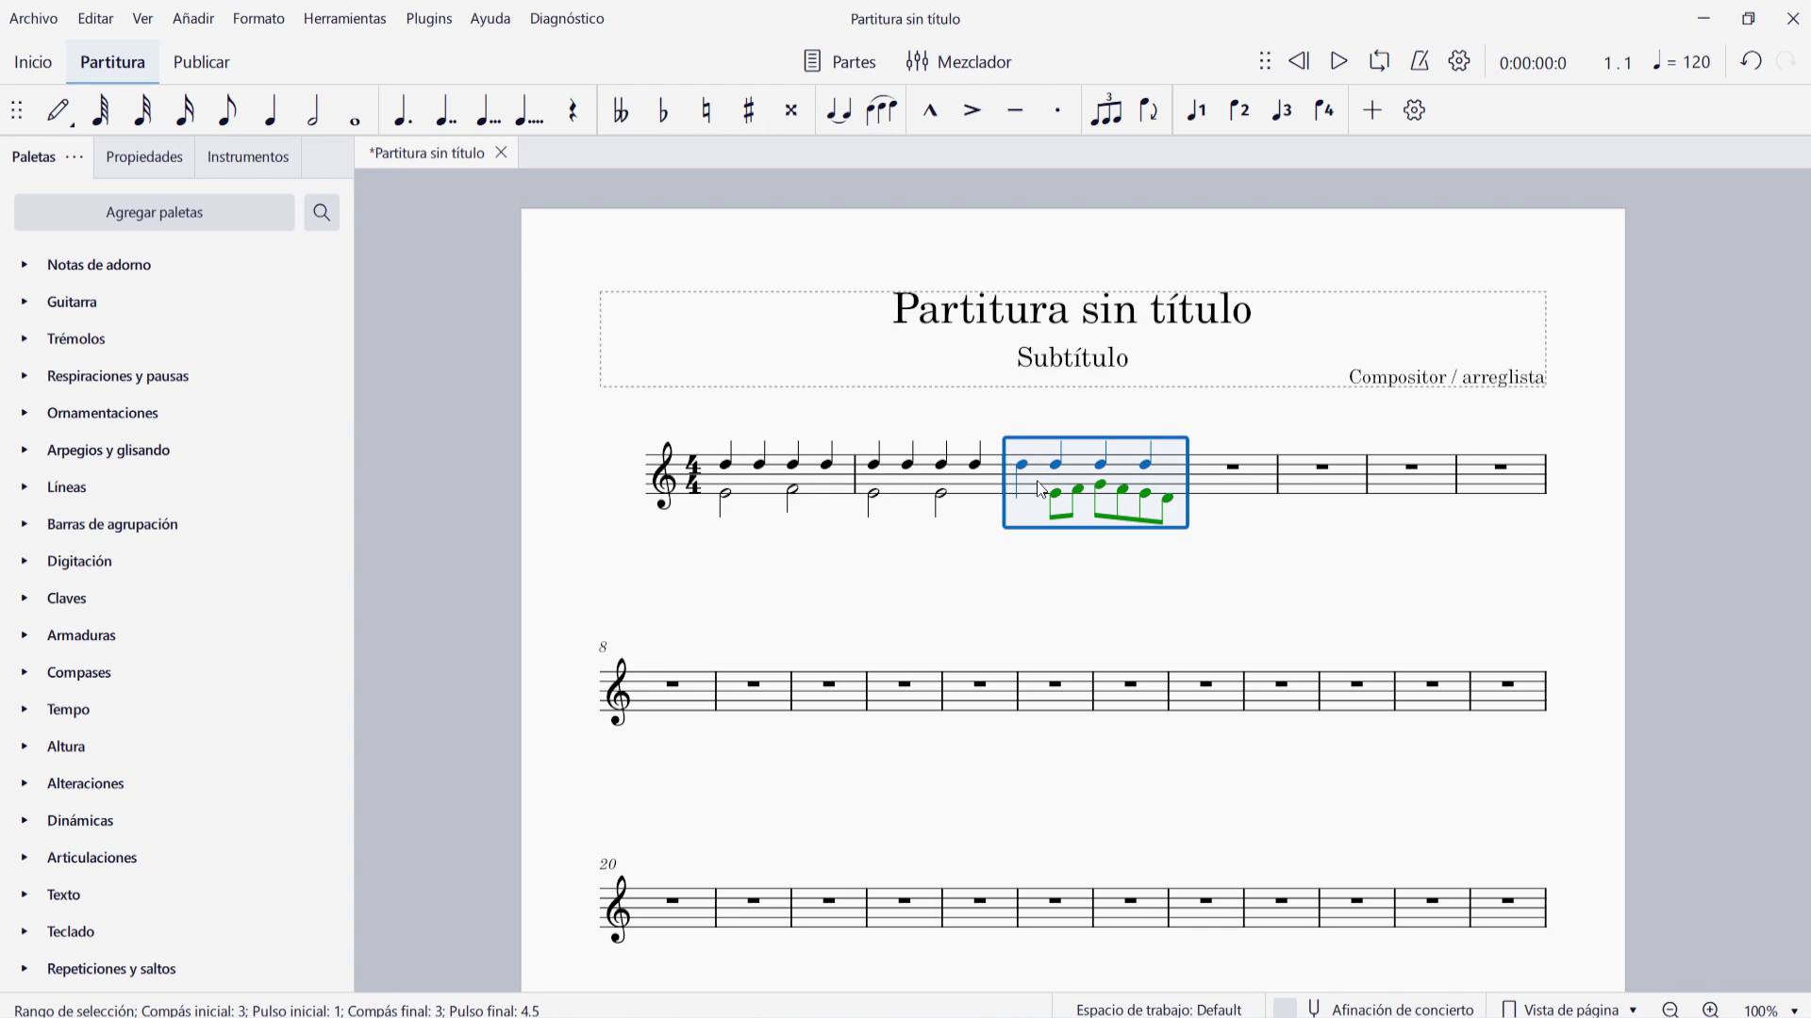
{"action": "left_click", "coordinate": [346, 19]}
{"action": "mouse_move", "coordinate": [421, 221]}
{"action": "left_click", "coordinate": [911, 215]}
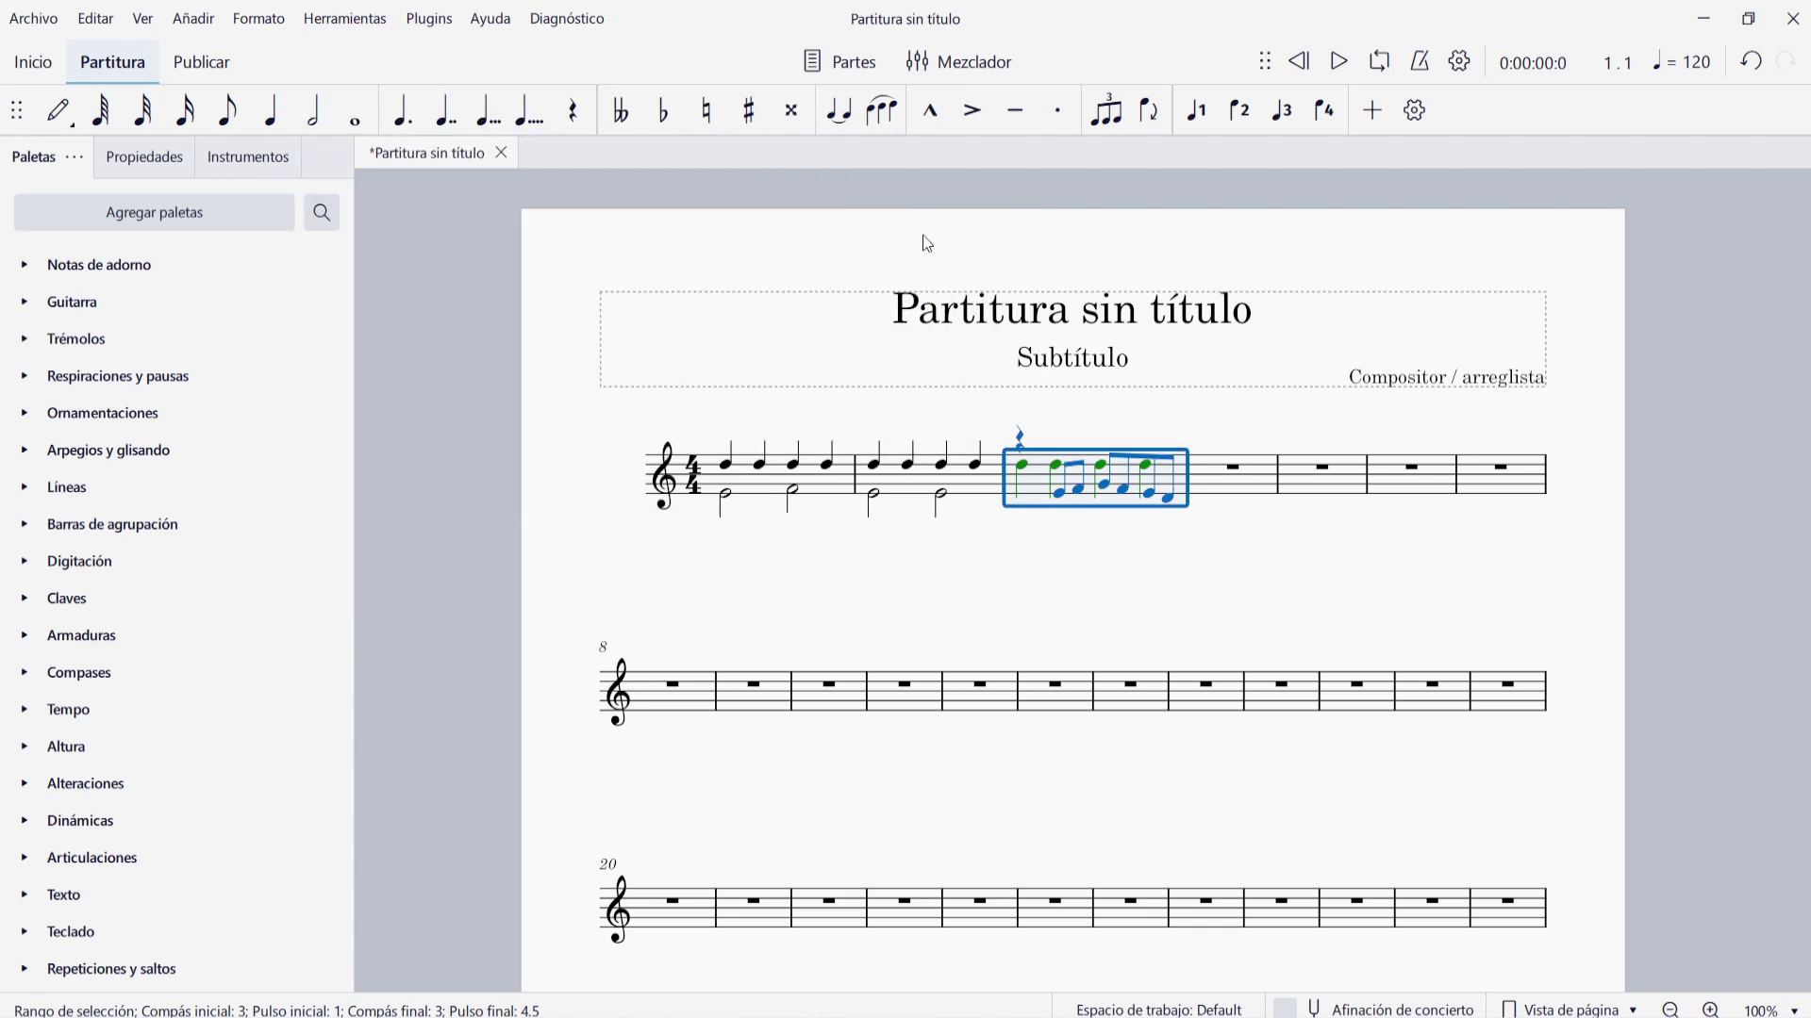
{"action": "left_click", "coordinate": [345, 19]}
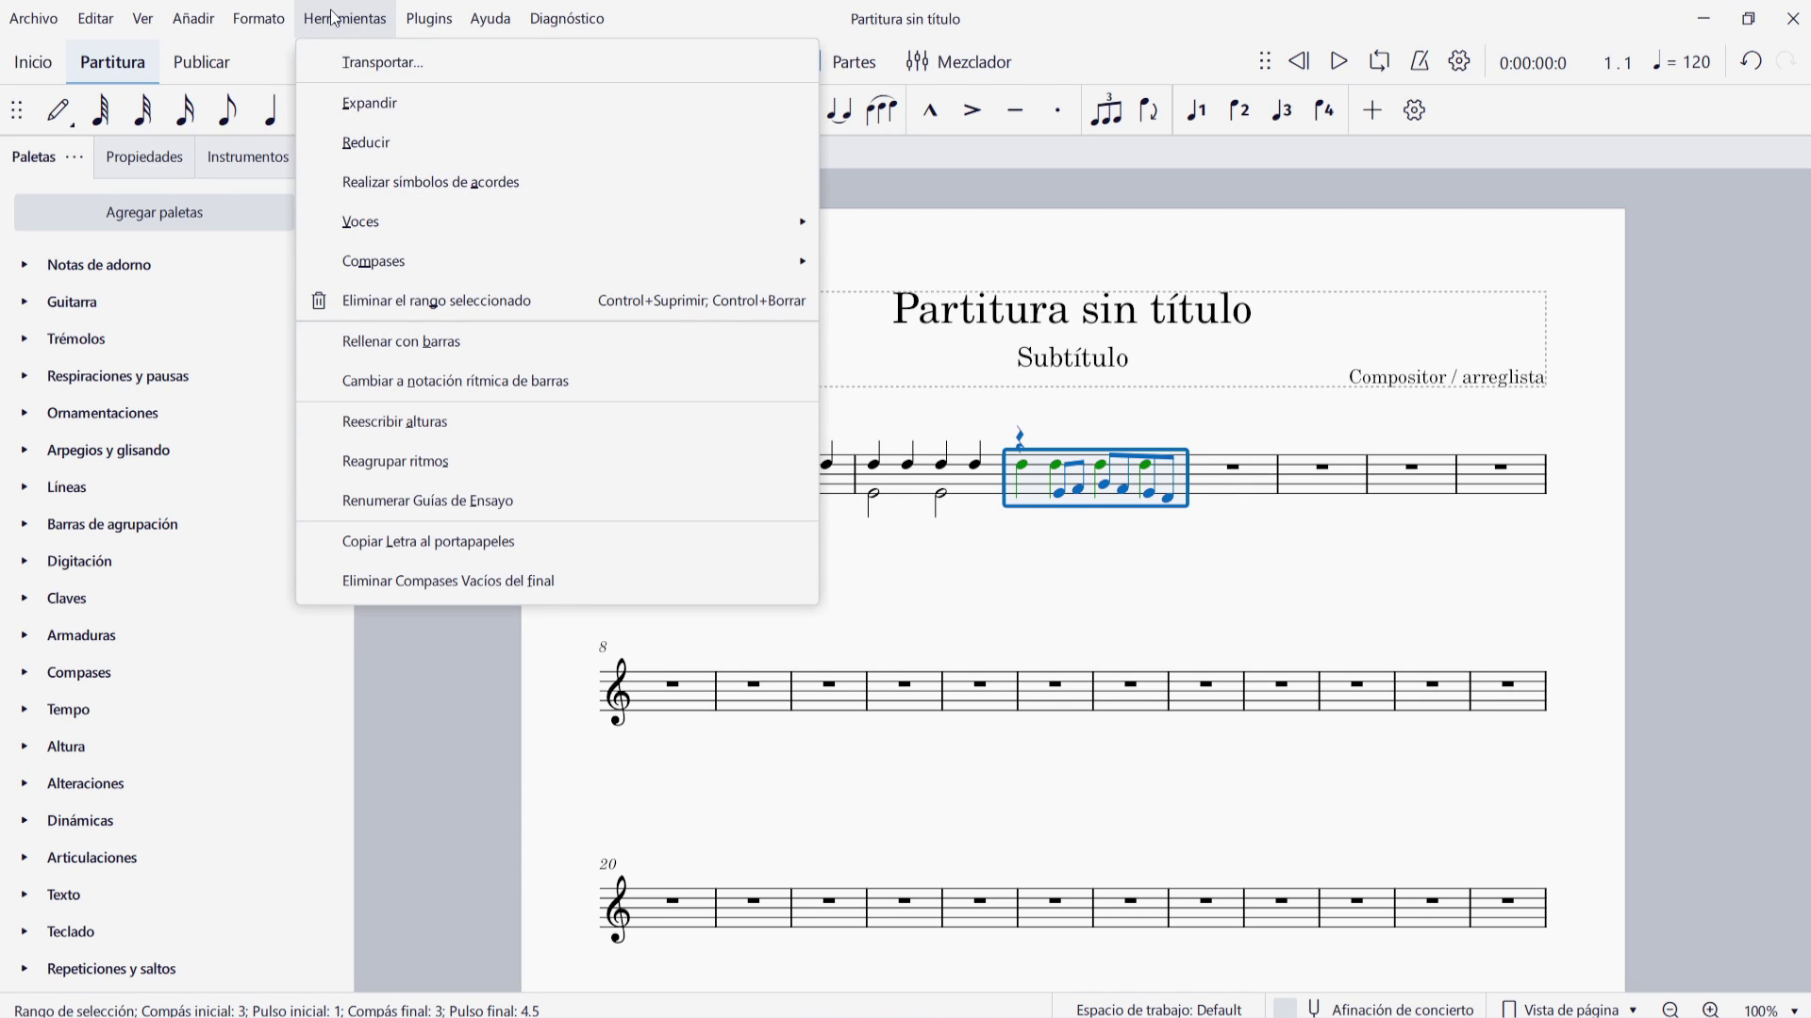
{"action": "mouse_move", "coordinate": [585, 221]}
{"action": "left_click", "coordinate": [884, 219]}
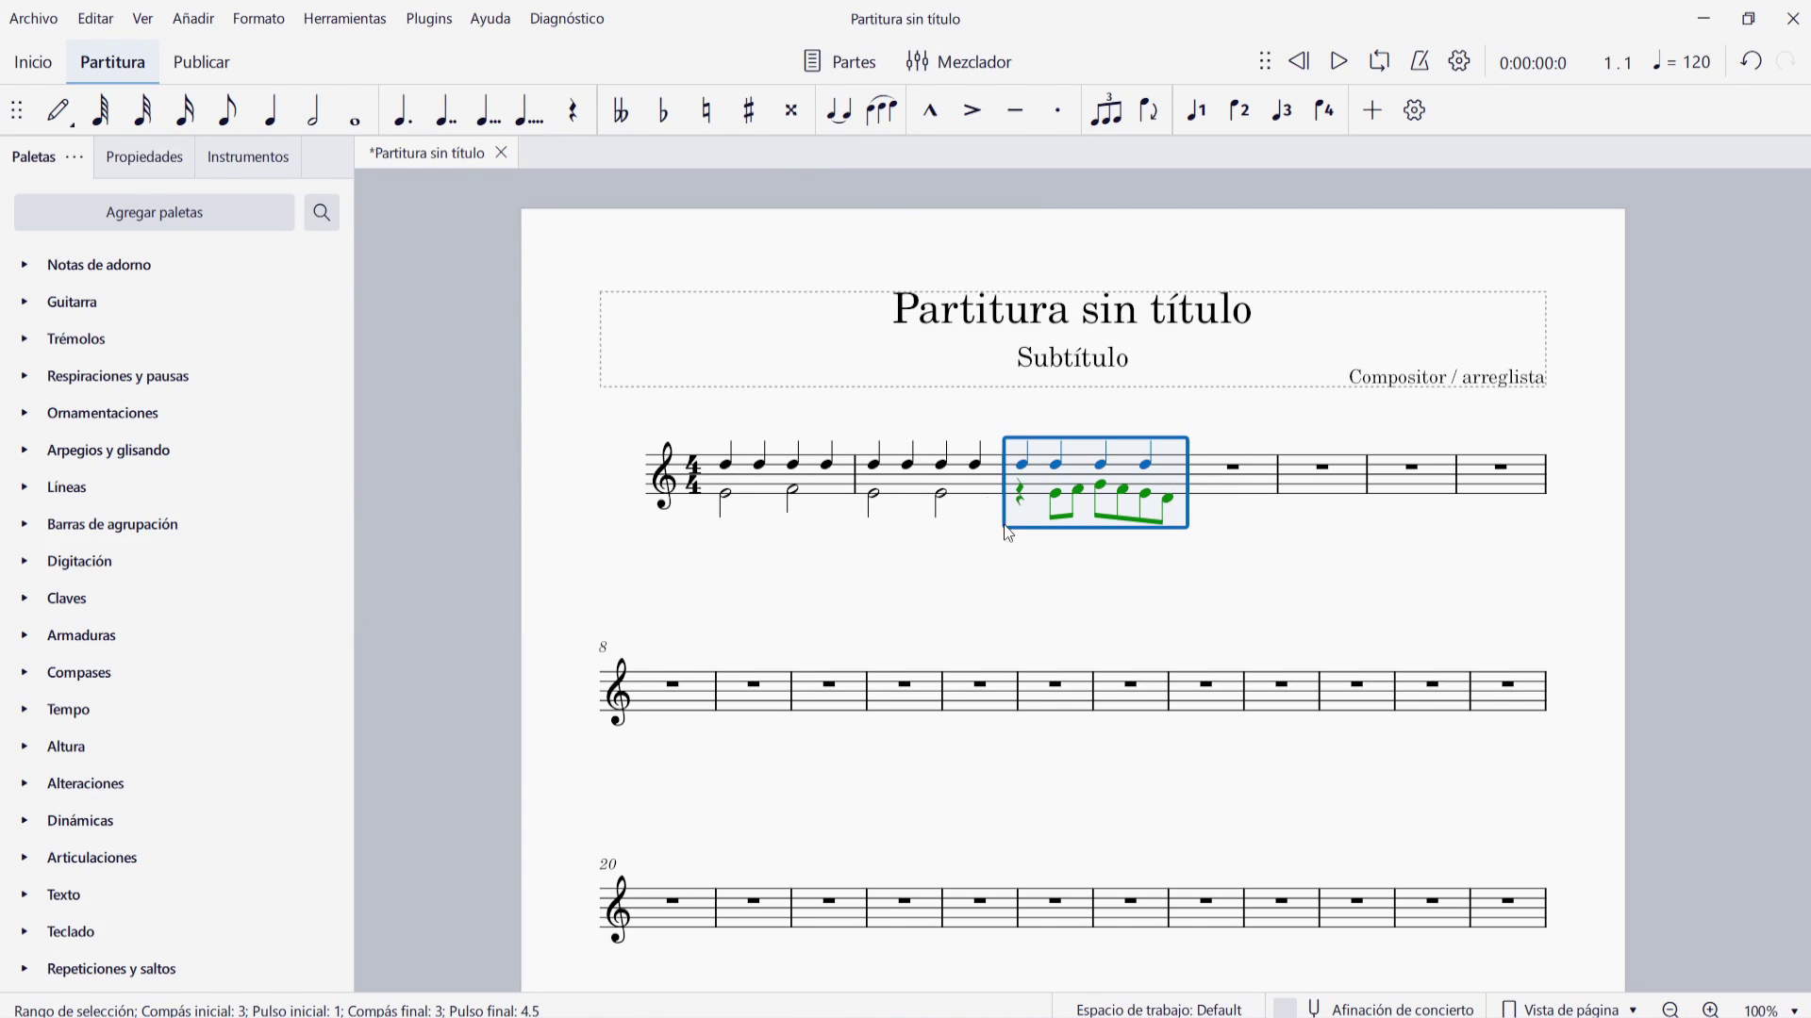
- Move the voice 2 quarter rest in the third measure two steps down and back up to its original height
{"action": "left_click", "coordinate": [1051, 557]}
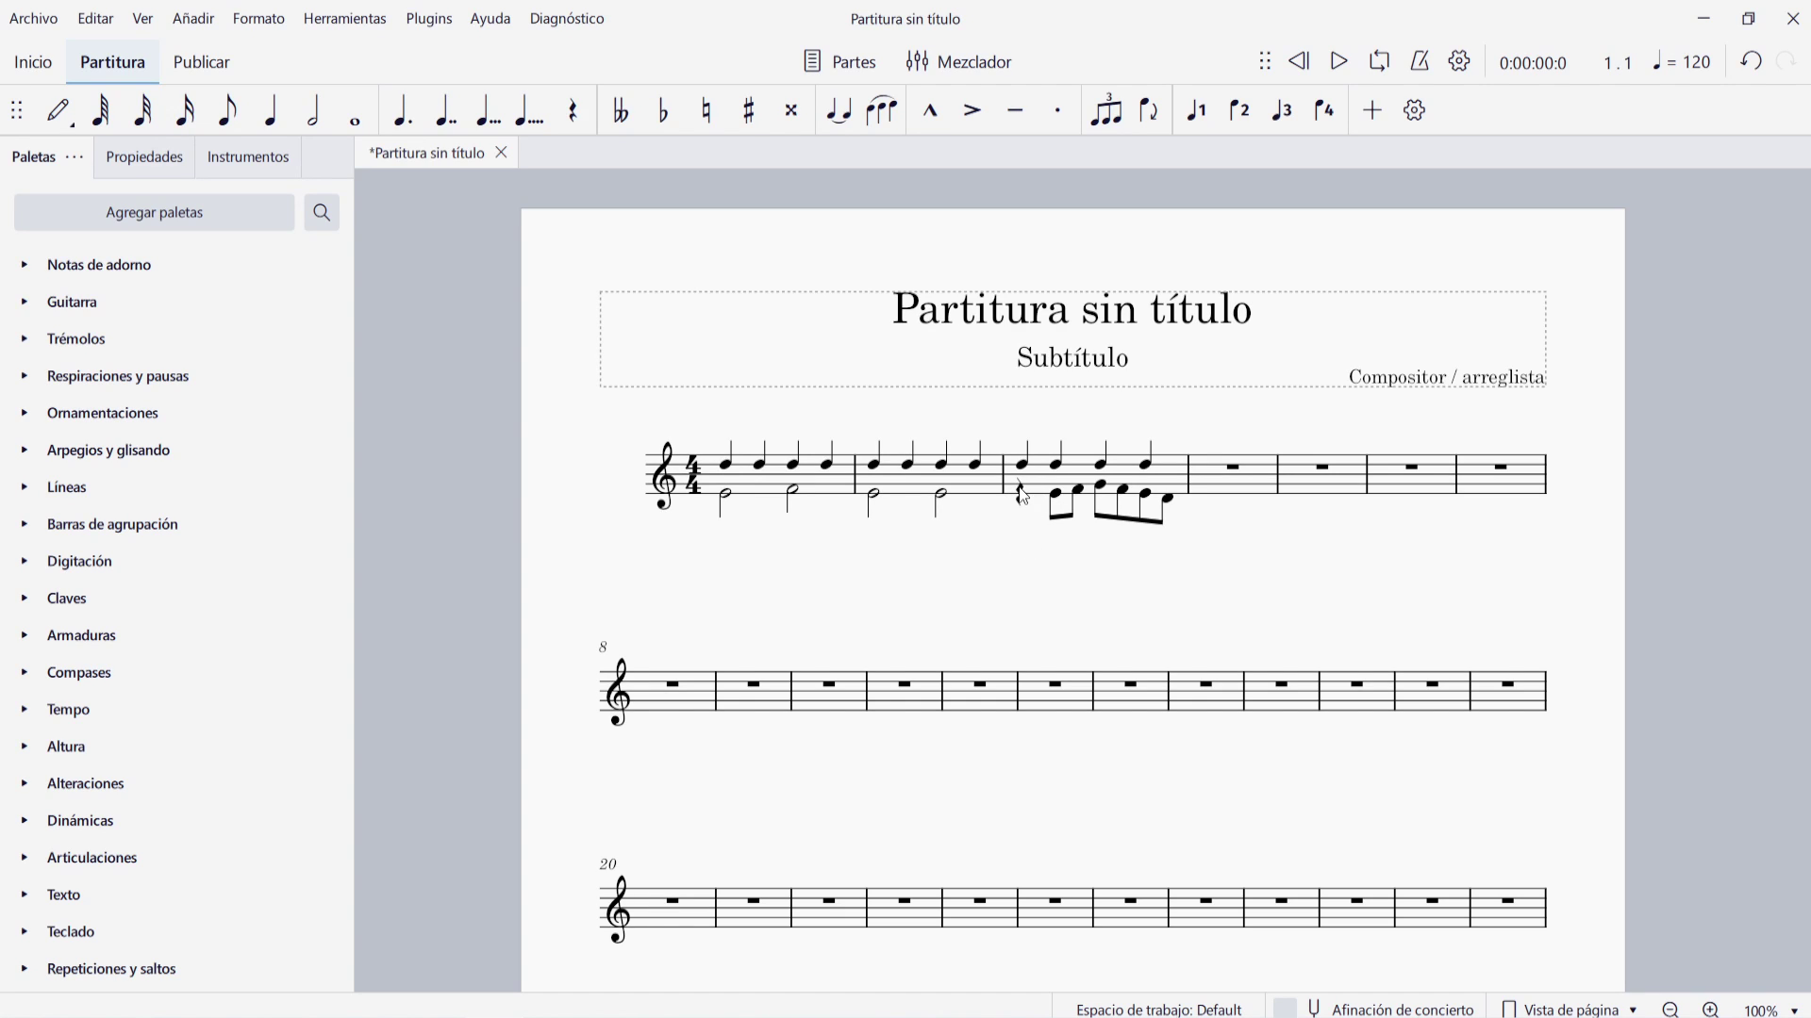
{"action": "left_click", "coordinate": [1021, 495]}
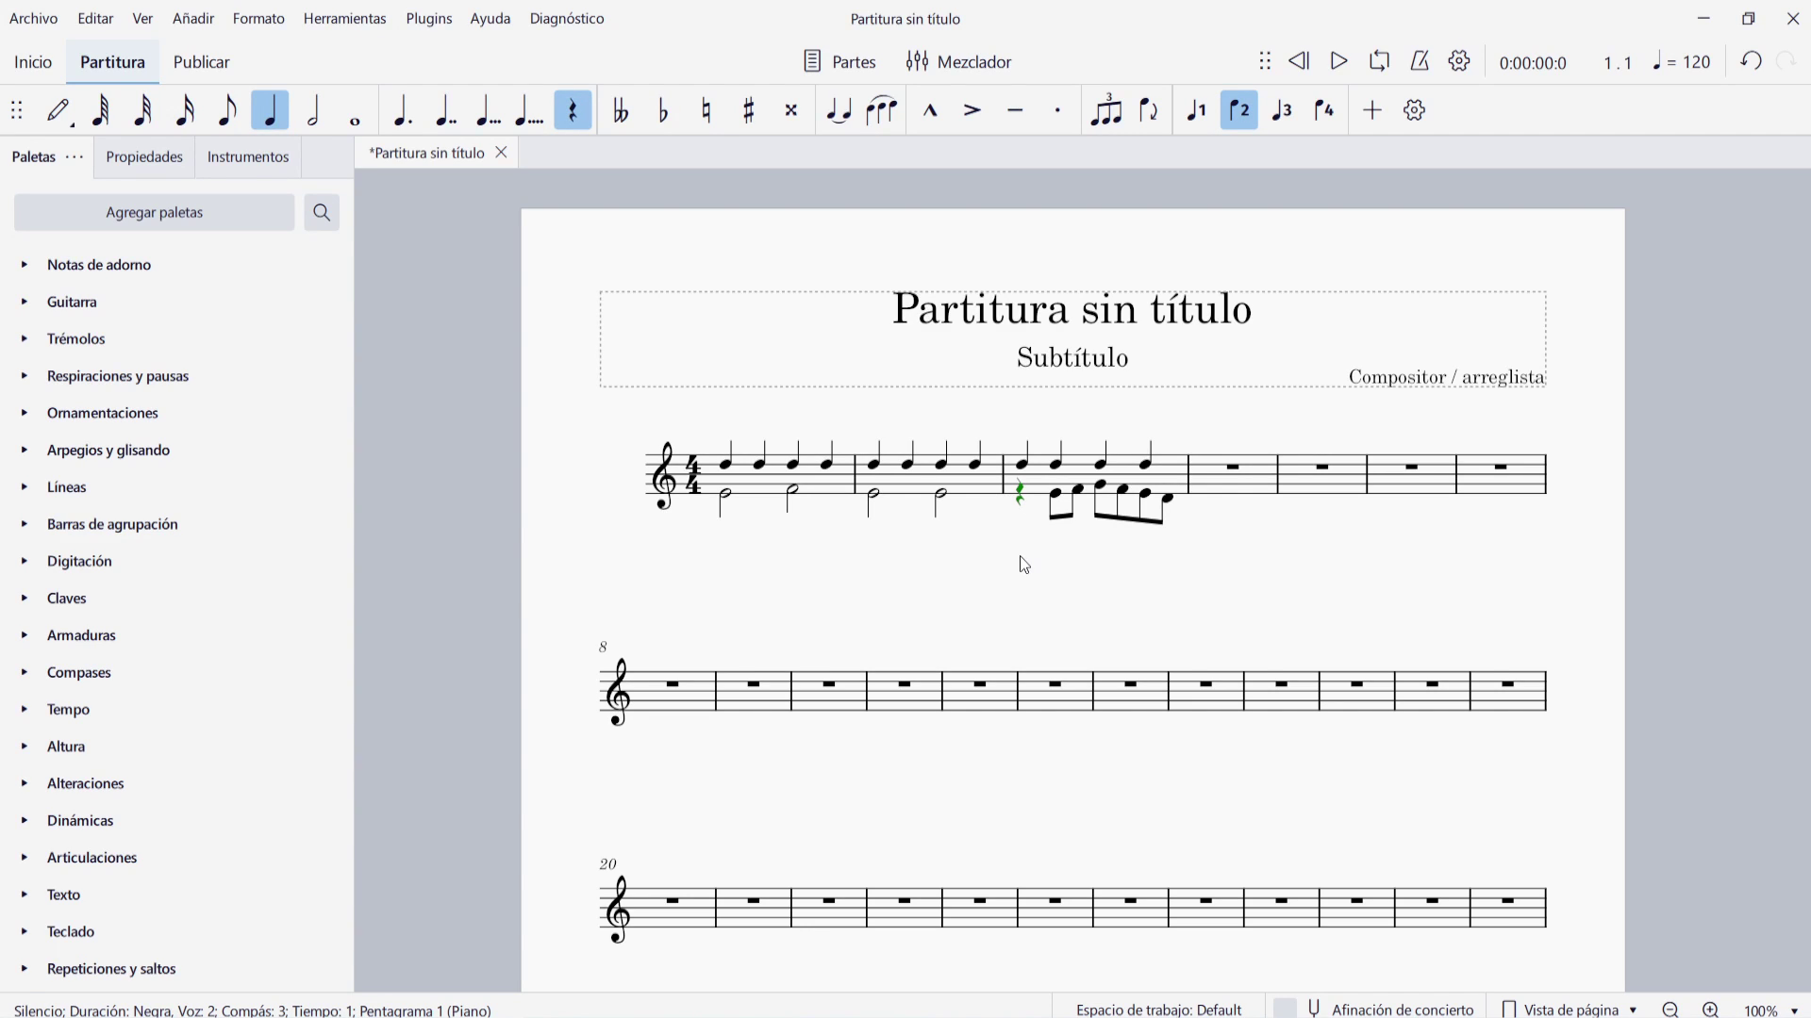
{"action": "key", "text": "Down"}
{"action": "key", "text": "Down"}
{"action": "key", "text": "Up"}
{"action": "key", "text": "Up"}
- Try the two-space default vertical offset for multi-voice rests in the score style, return it to one space and cancel
{"action": "left_click", "coordinate": [268, 23]}
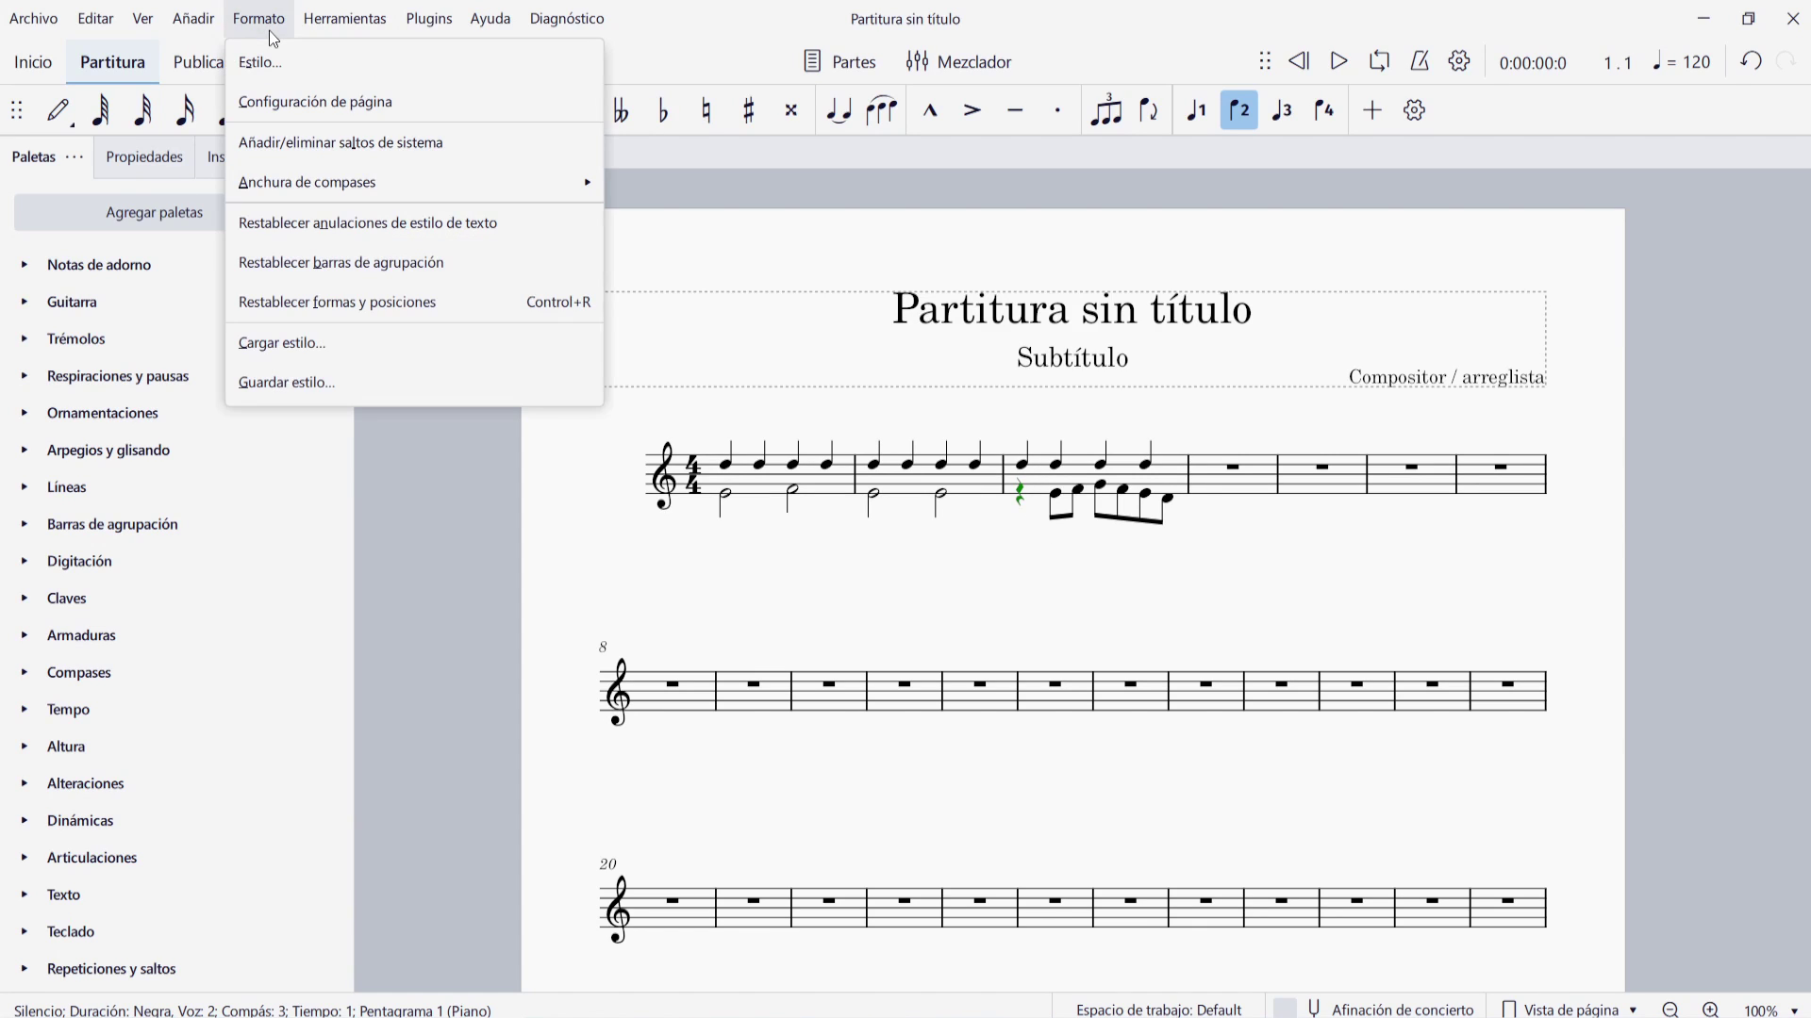
{"action": "left_click", "coordinate": [273, 62]}
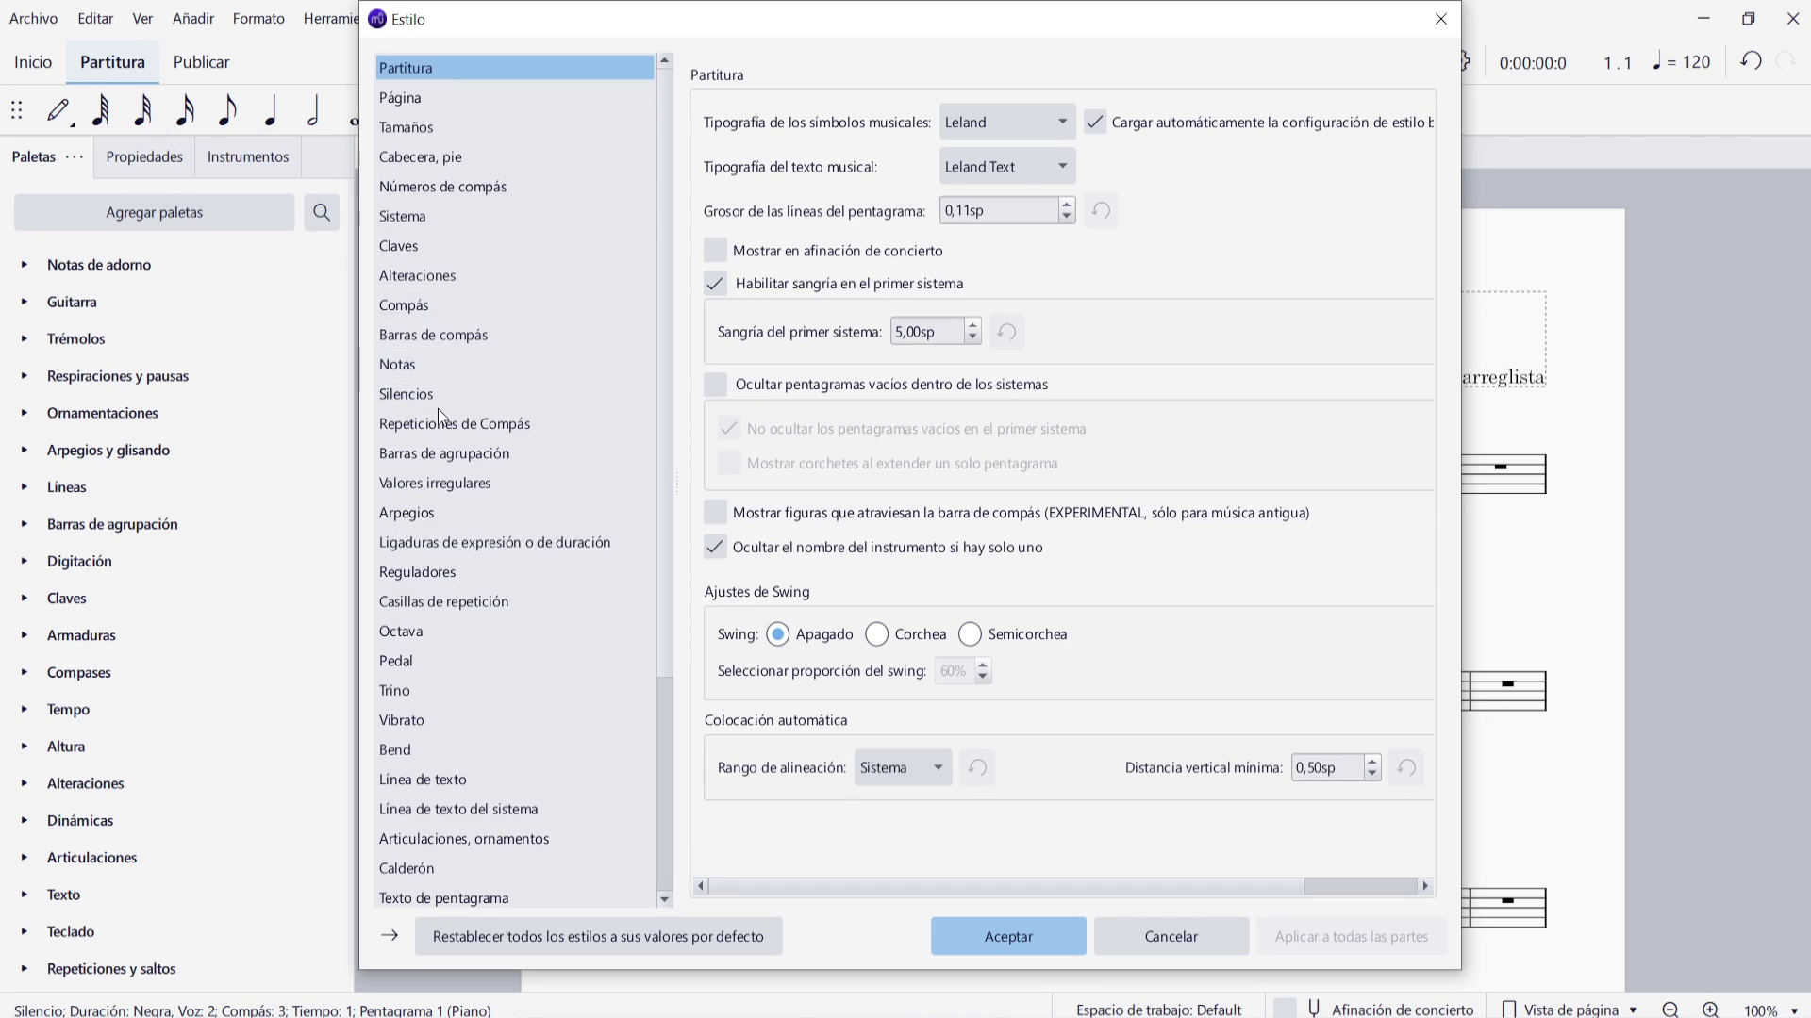
{"action": "left_click", "coordinate": [430, 394]}
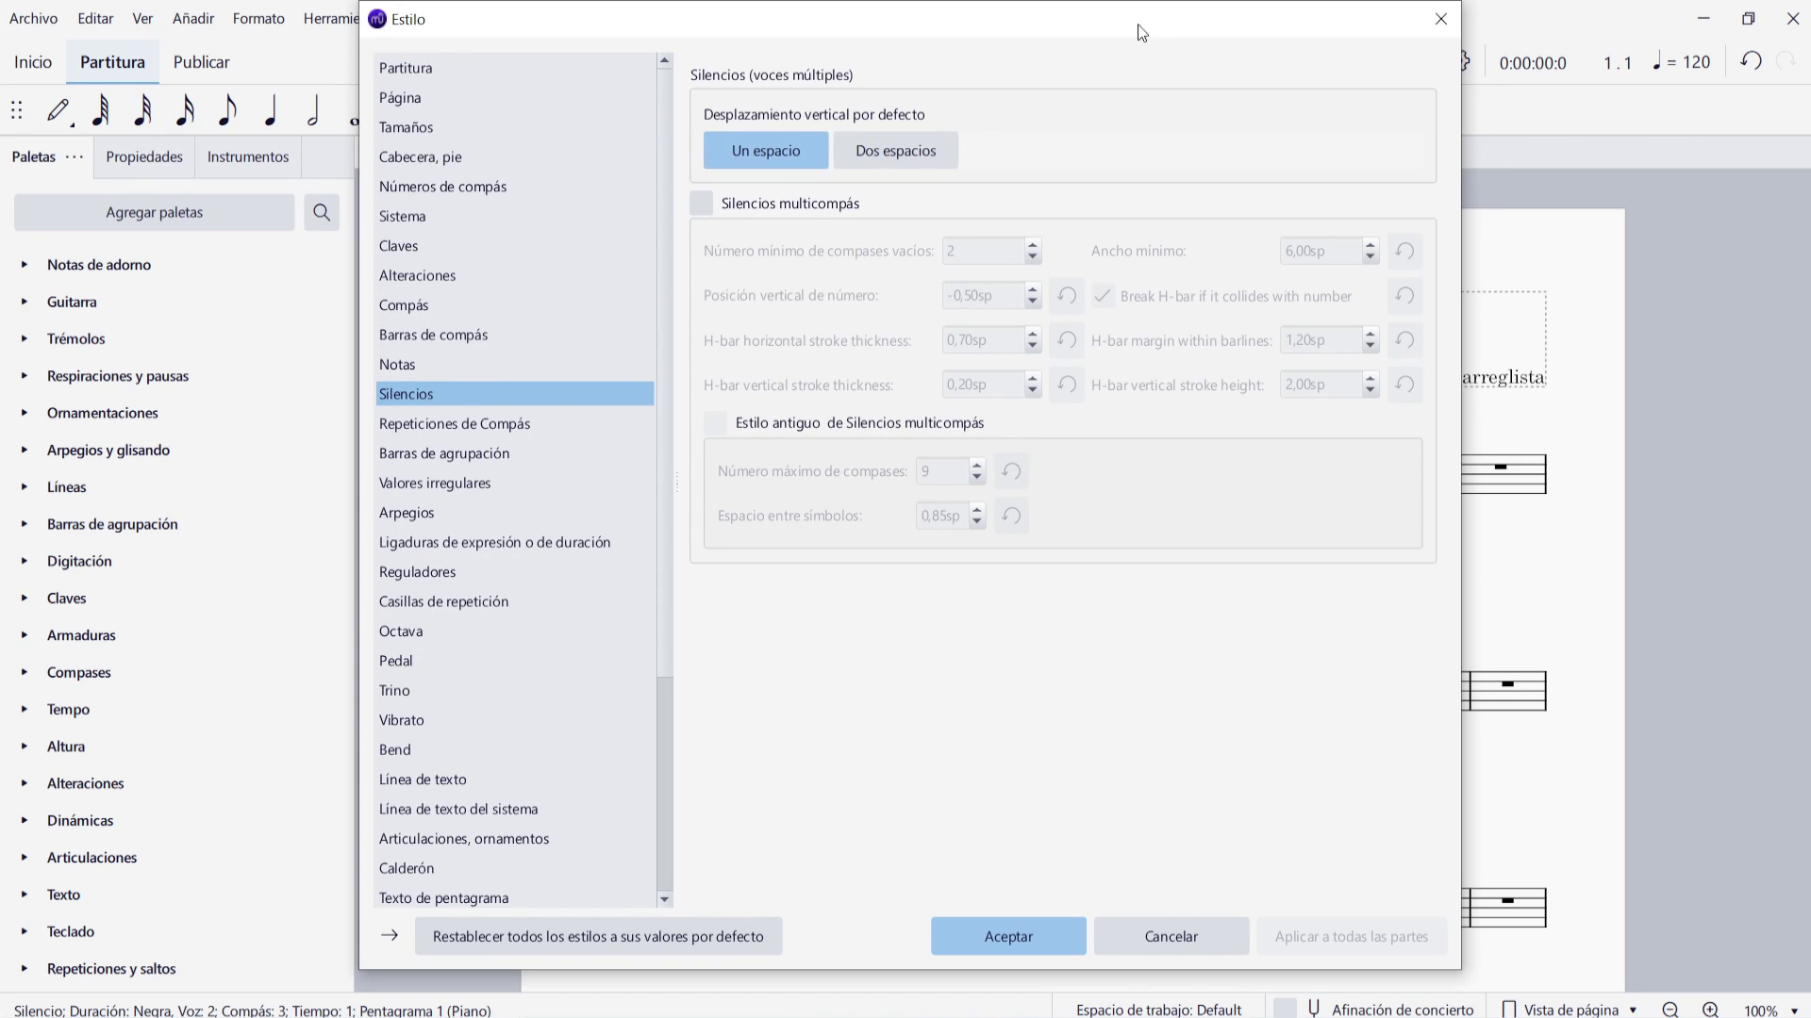
{"action": "left_click_drag", "start_coordinate": [1164, 19], "coordinate": [461, 68]}
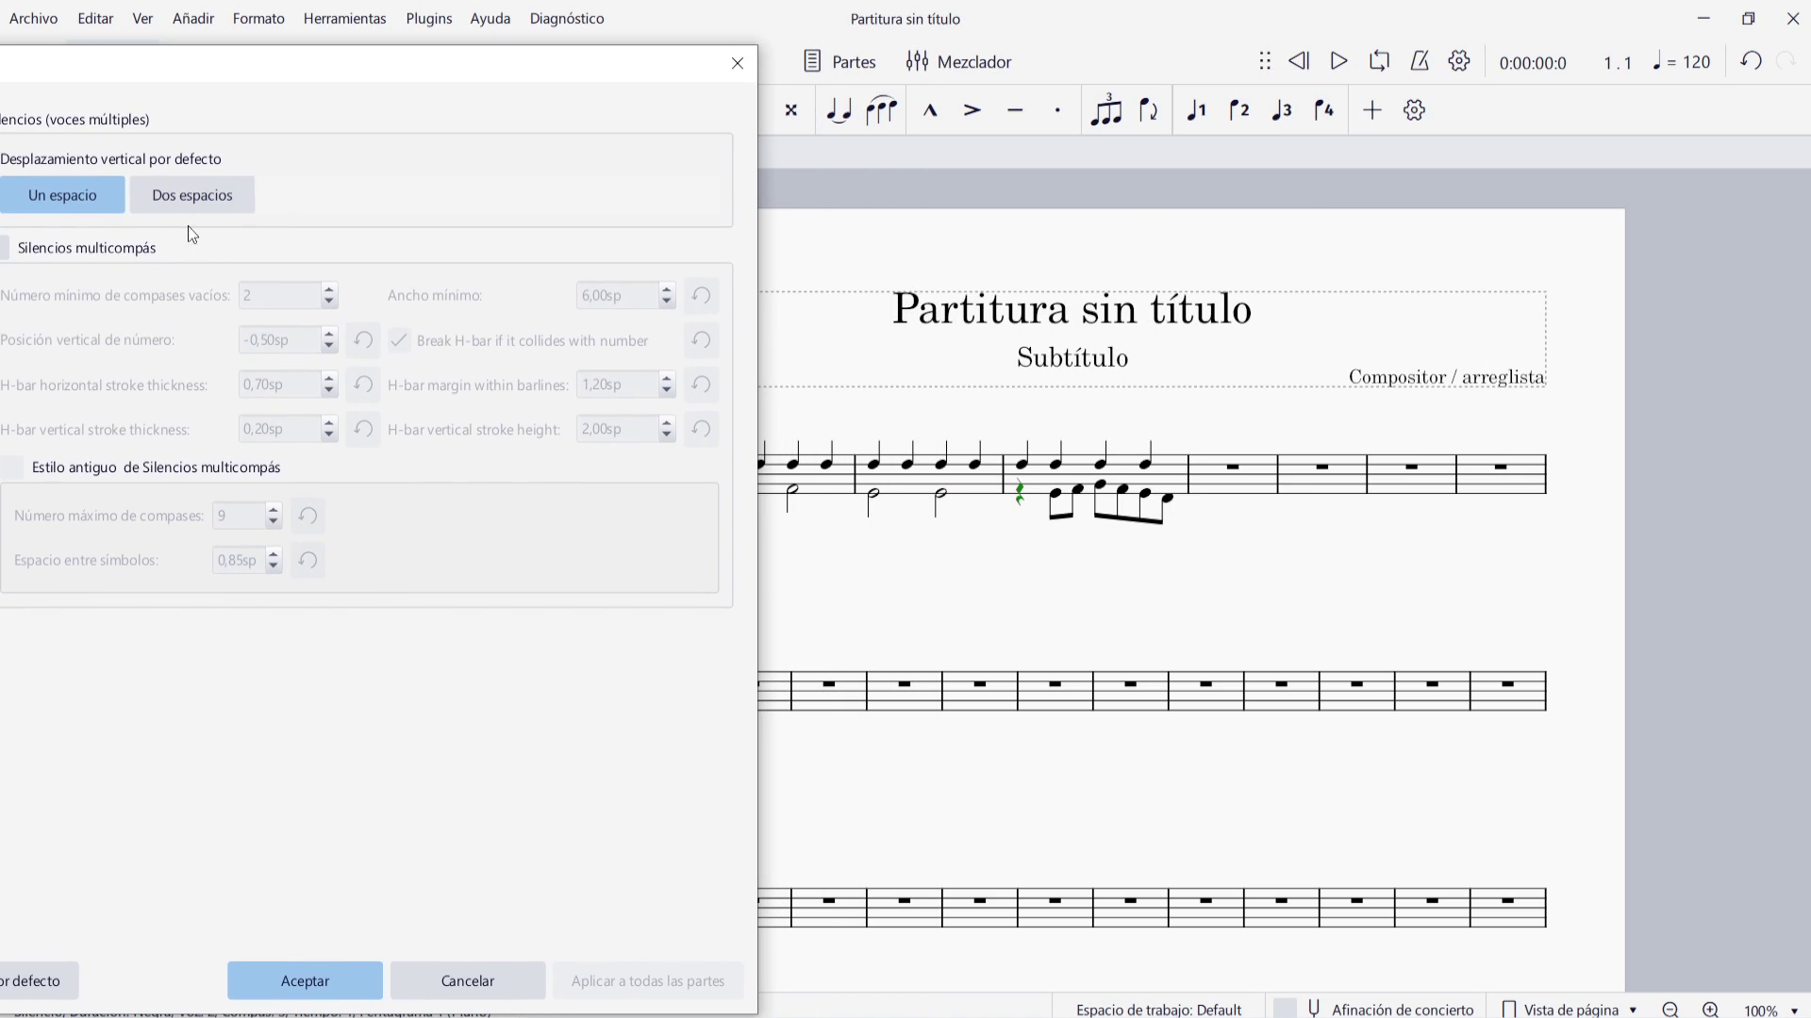
{"action": "left_click", "coordinate": [198, 192]}
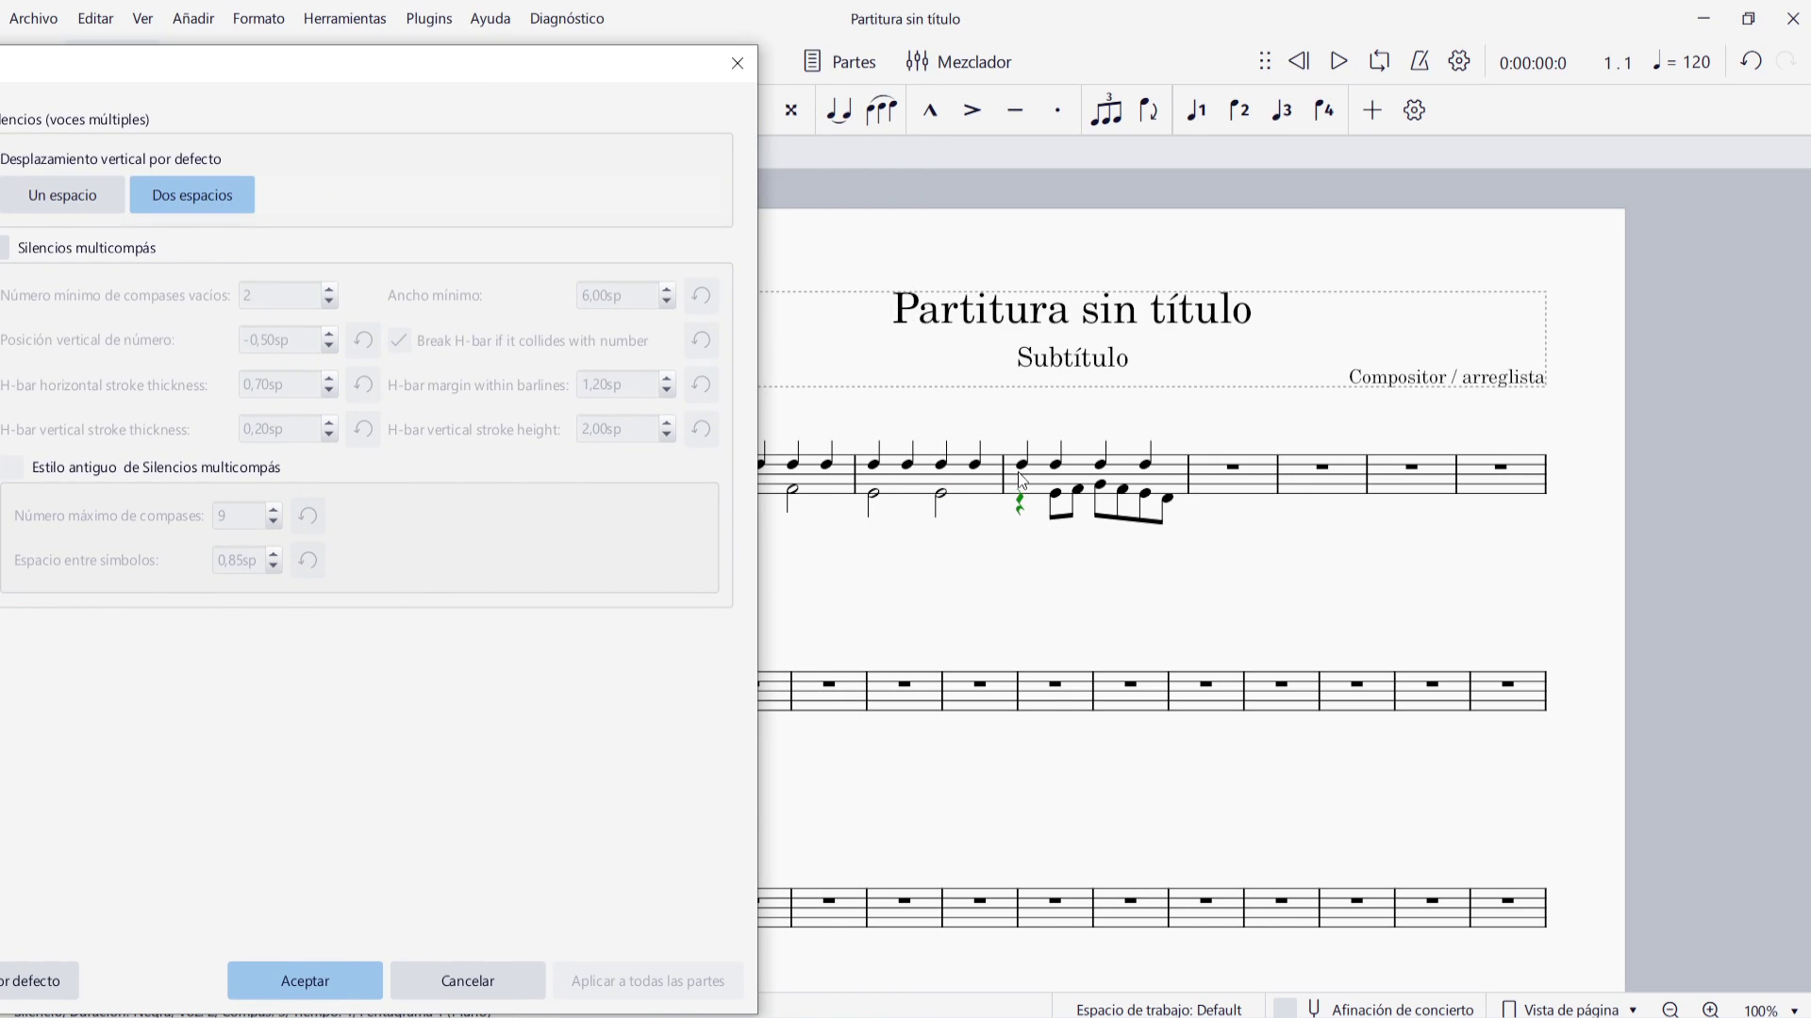
{"action": "left_click", "coordinate": [52, 200]}
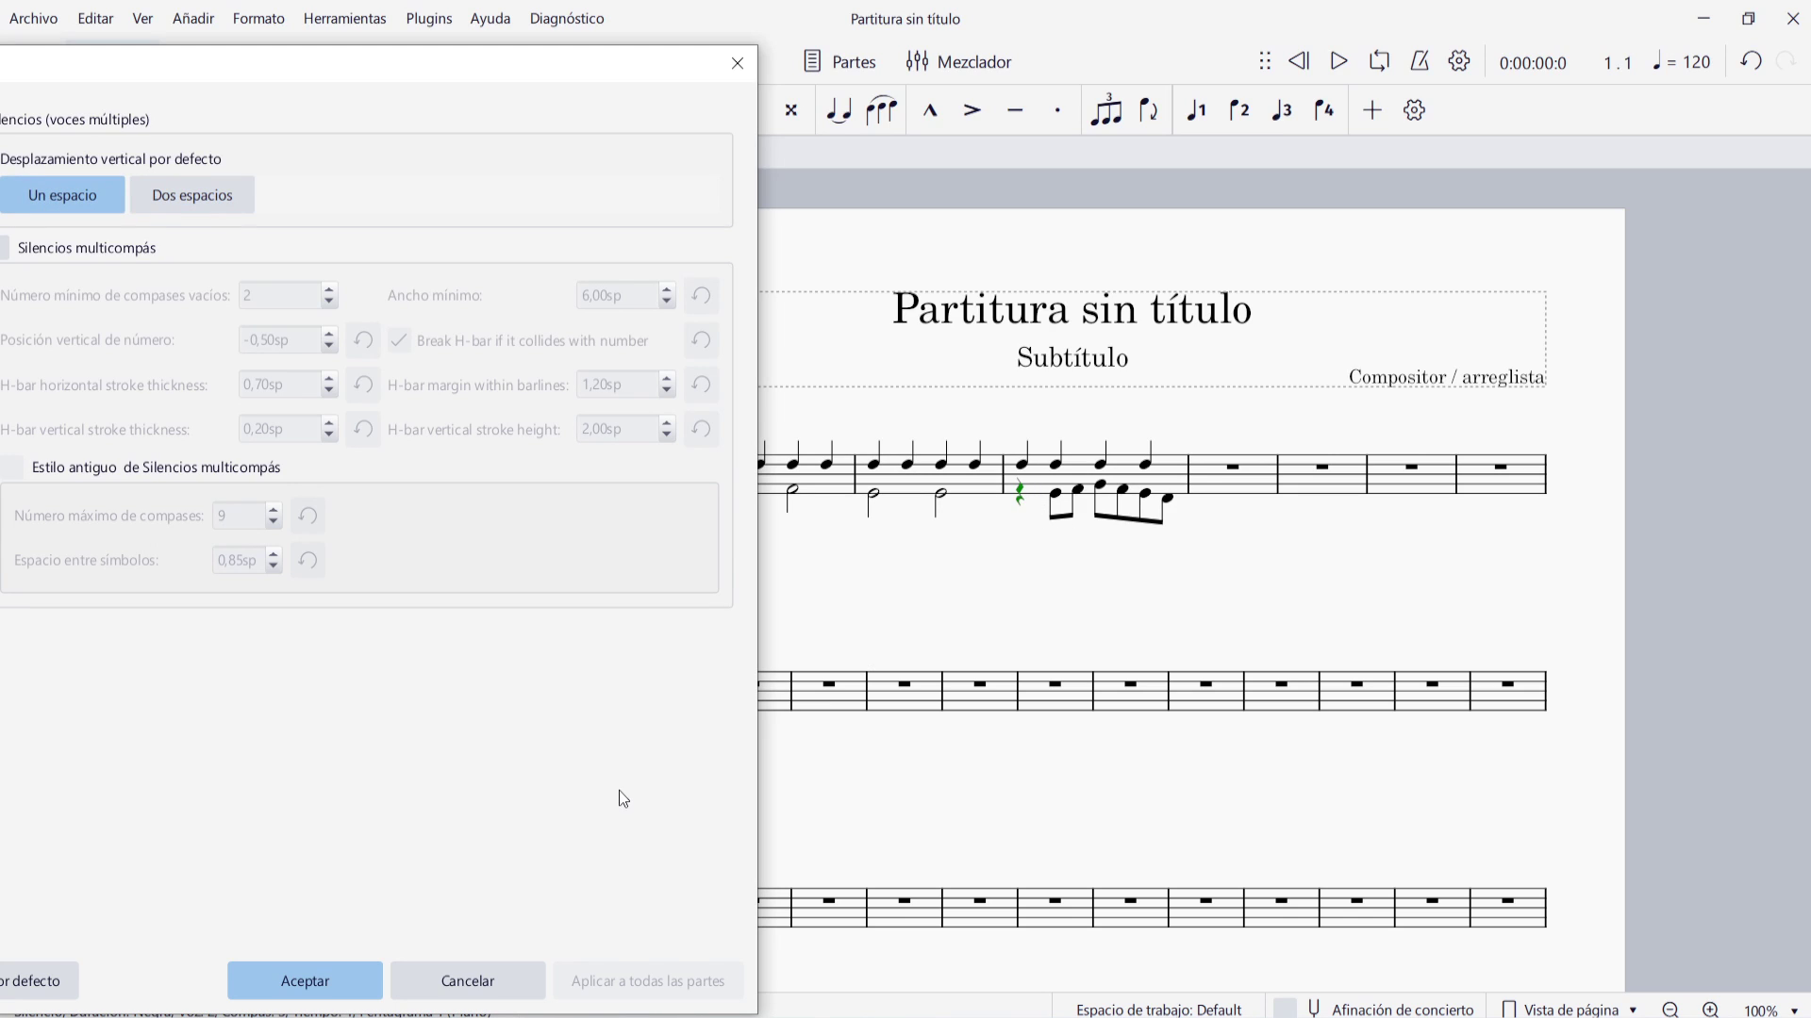
{"action": "left_click", "coordinate": [476, 988]}
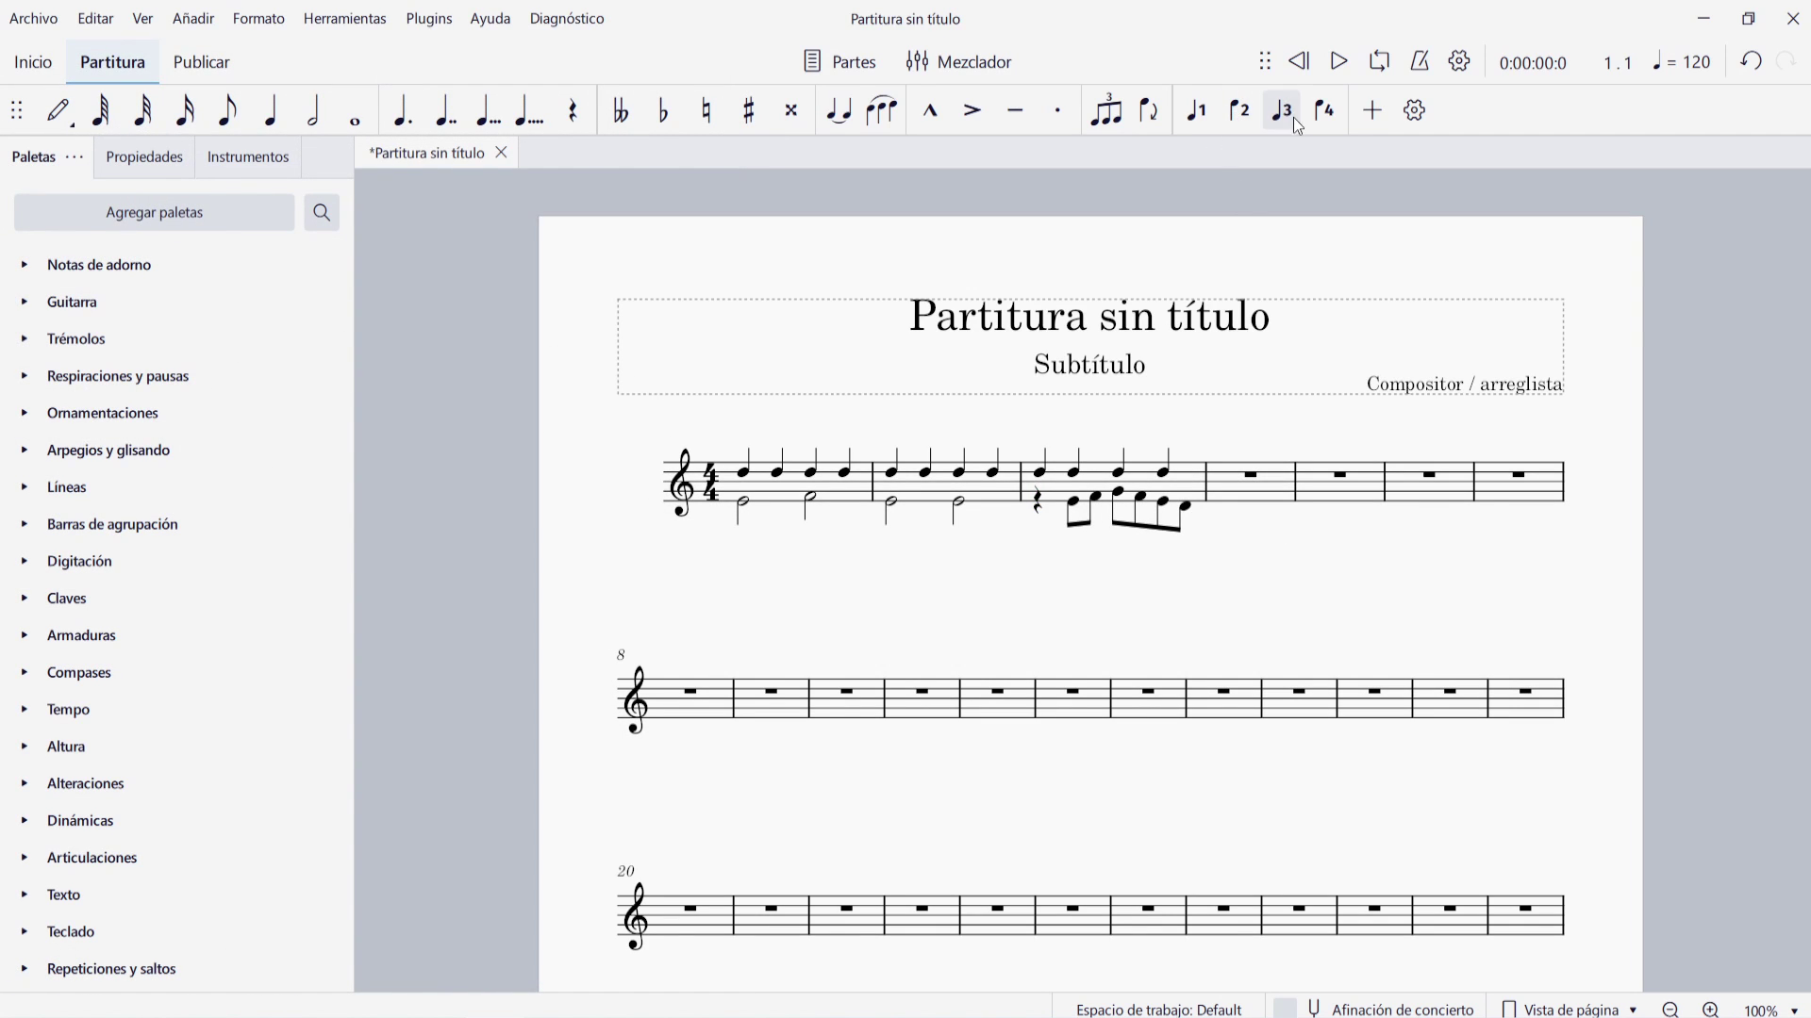
- Enter a whole note G5 in voice 1 of the fourth measure
{"action": "left_click", "coordinate": [1281, 497]}
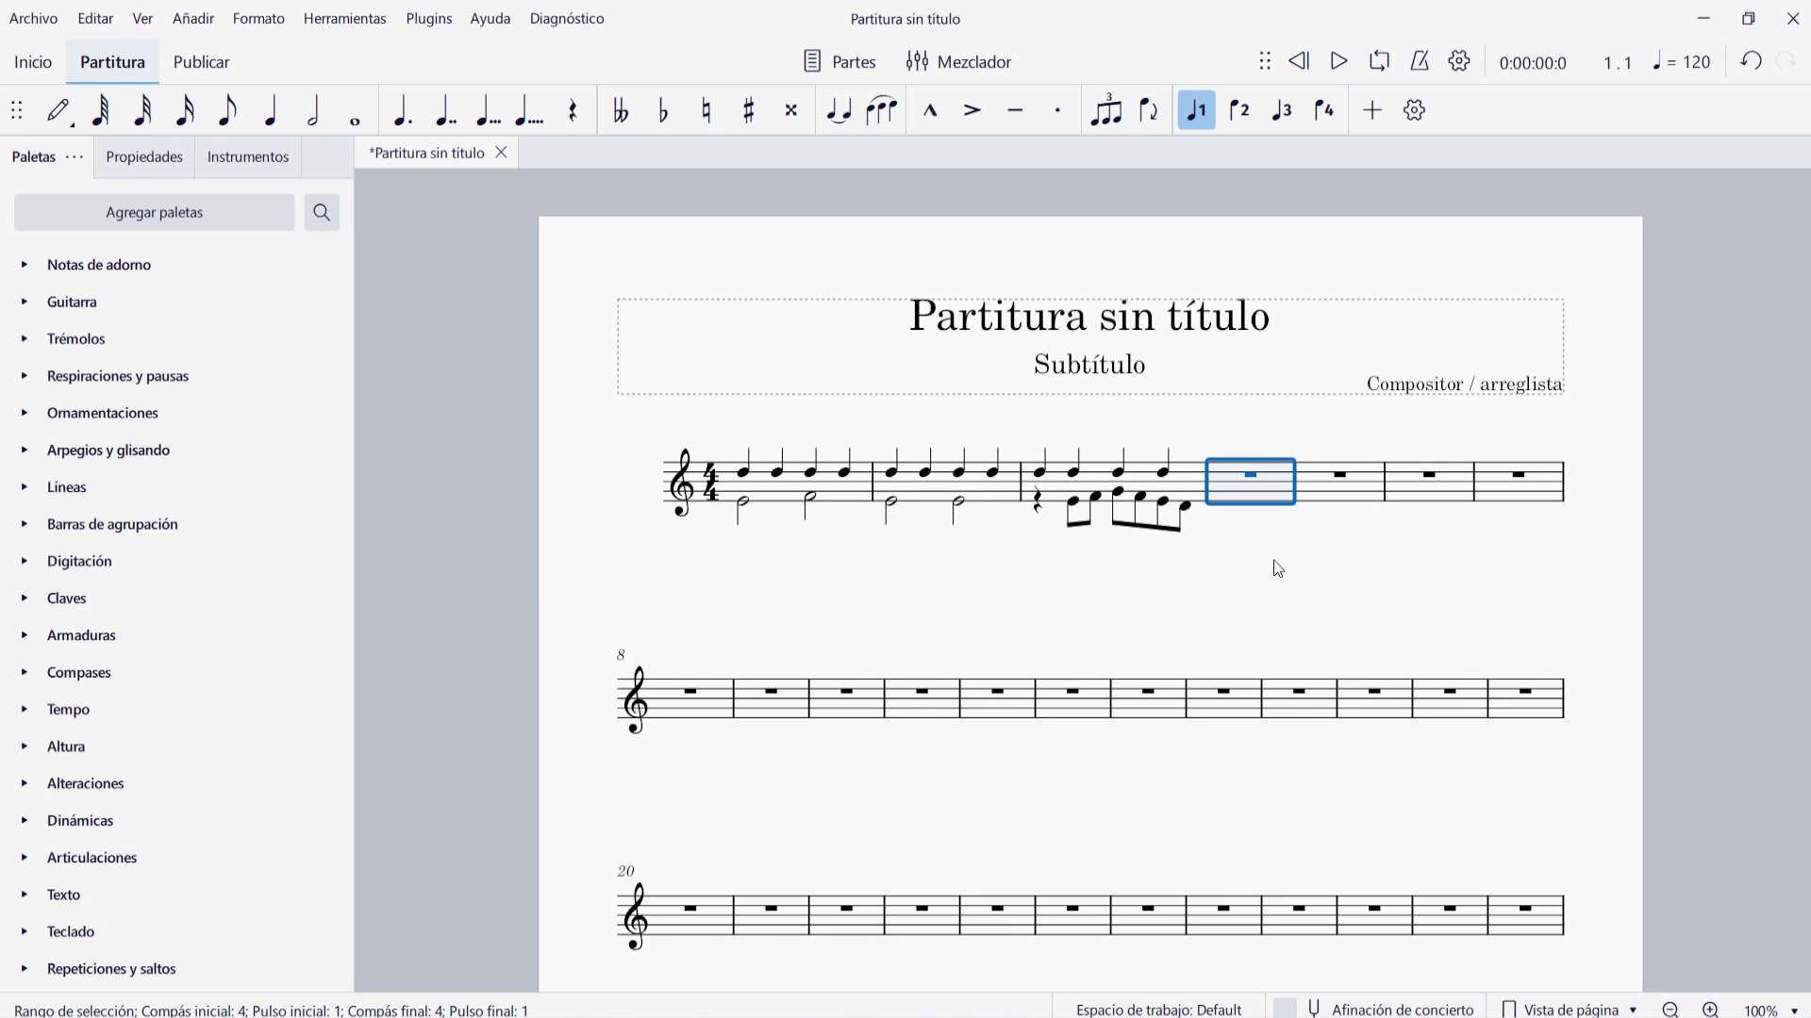
{"action": "key", "text": "n"}
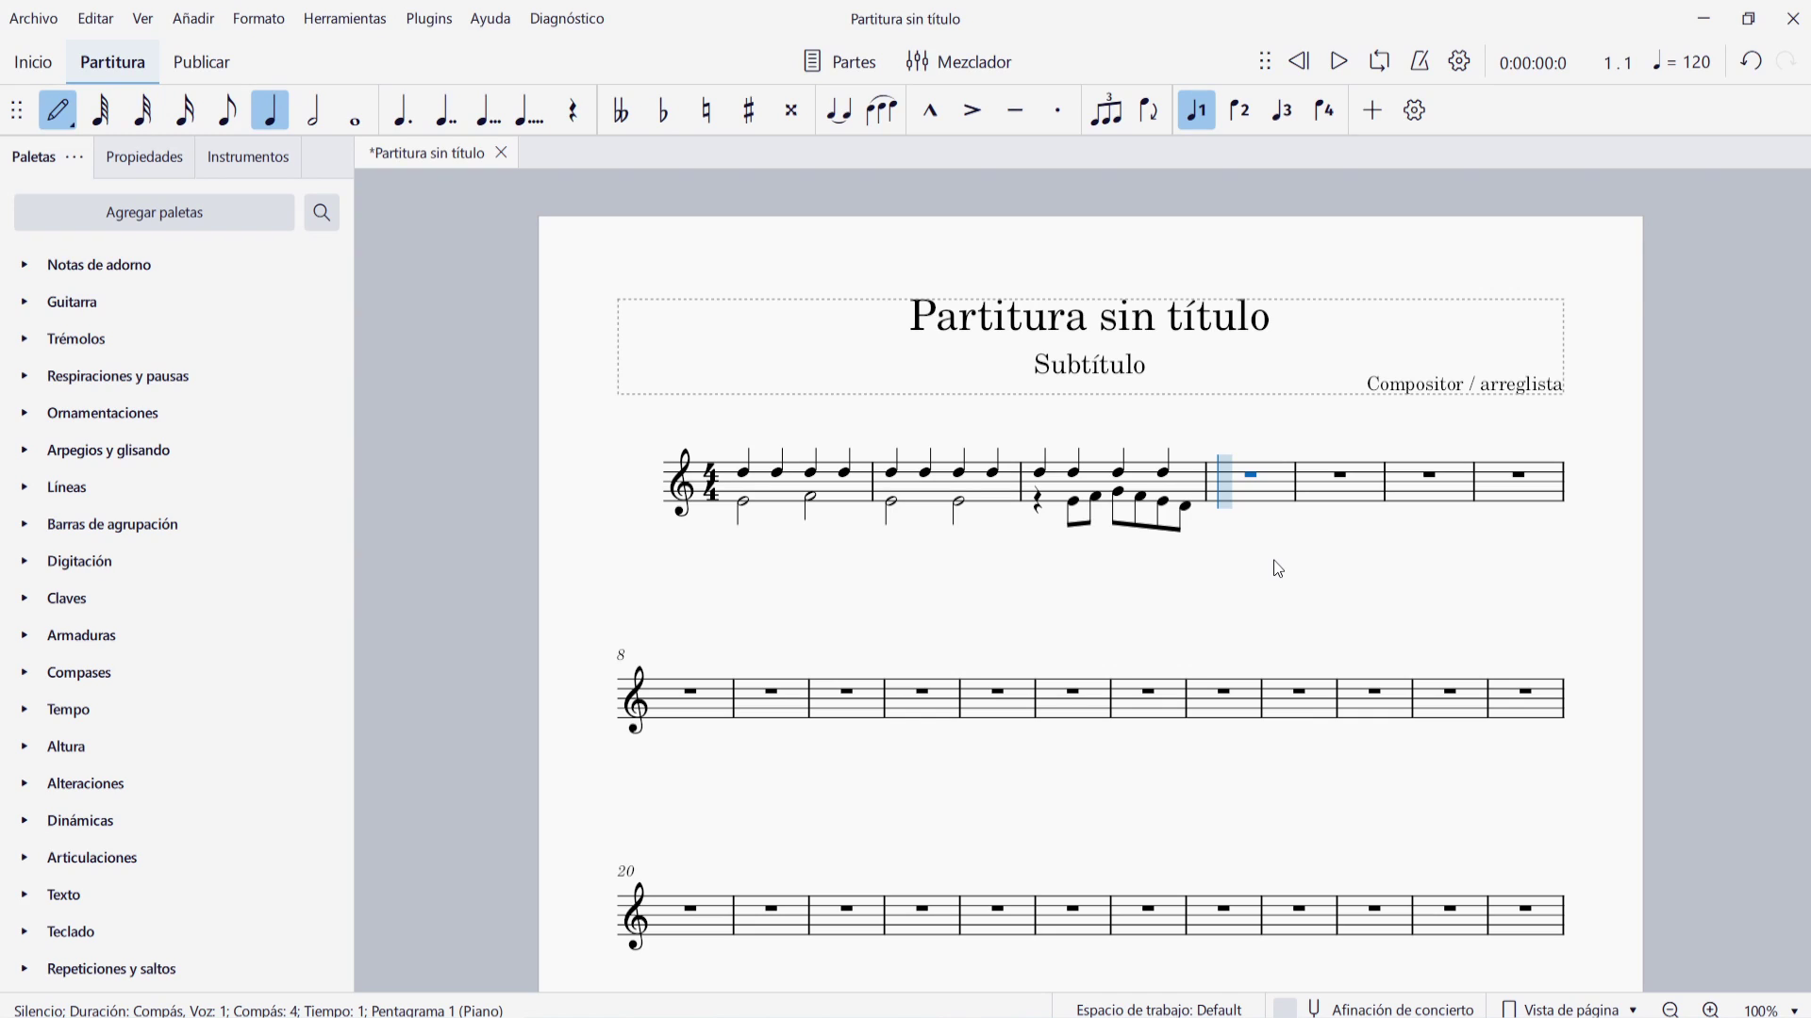
{"action": "key", "text": "7"}
{"action": "key", "text": "g"}
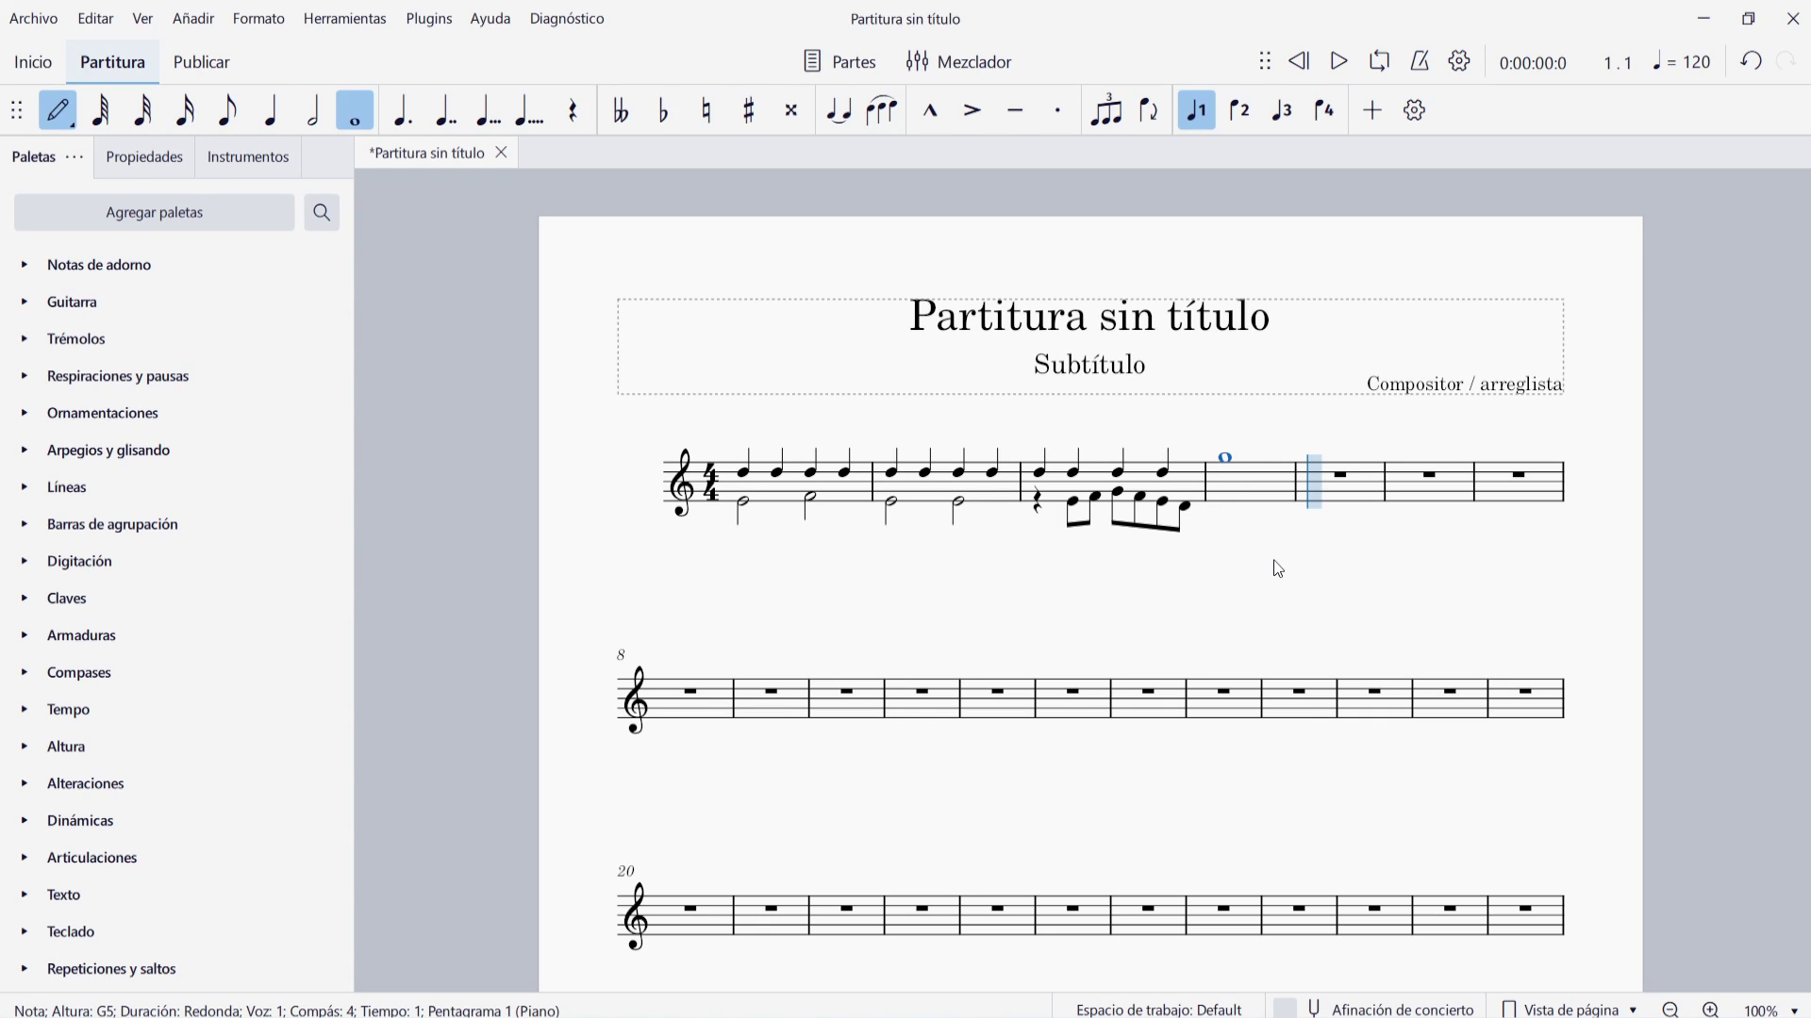
- Add two E4 half notes in voice 2 of the fourth measure
{"action": "key", "text": "Left"}
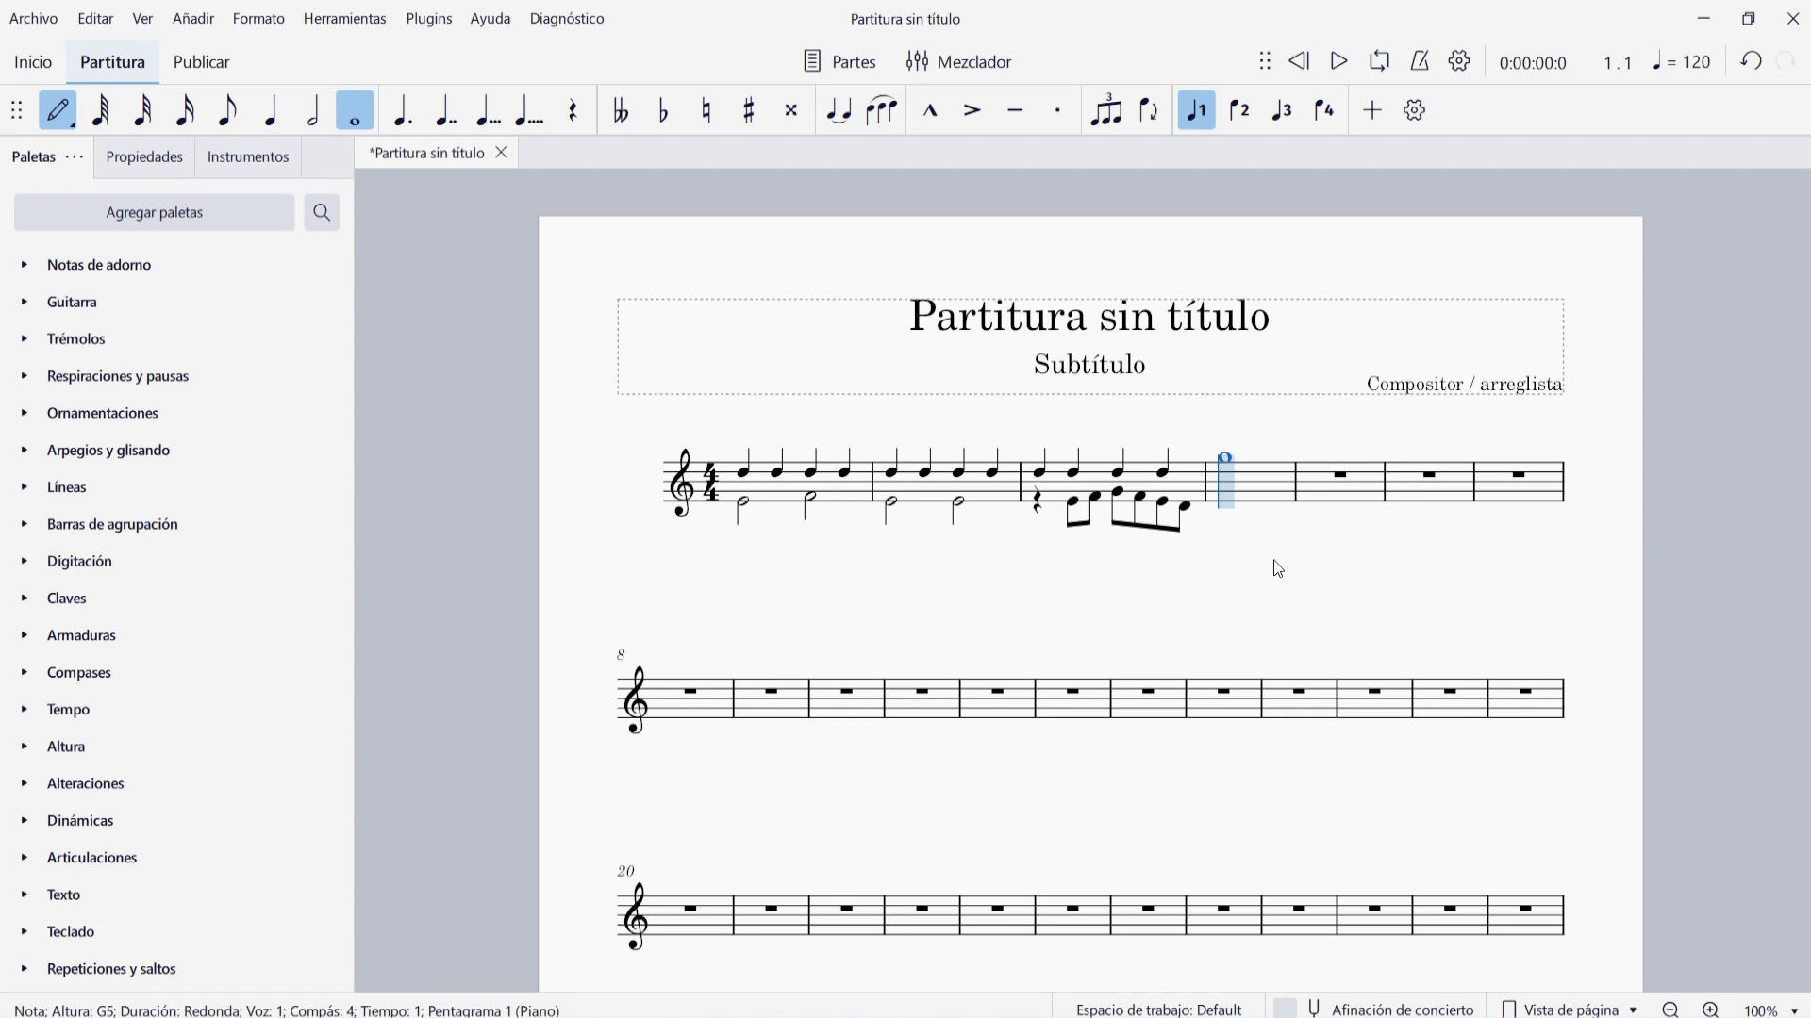
{"action": "key", "text": "ctrl+alt+2"}
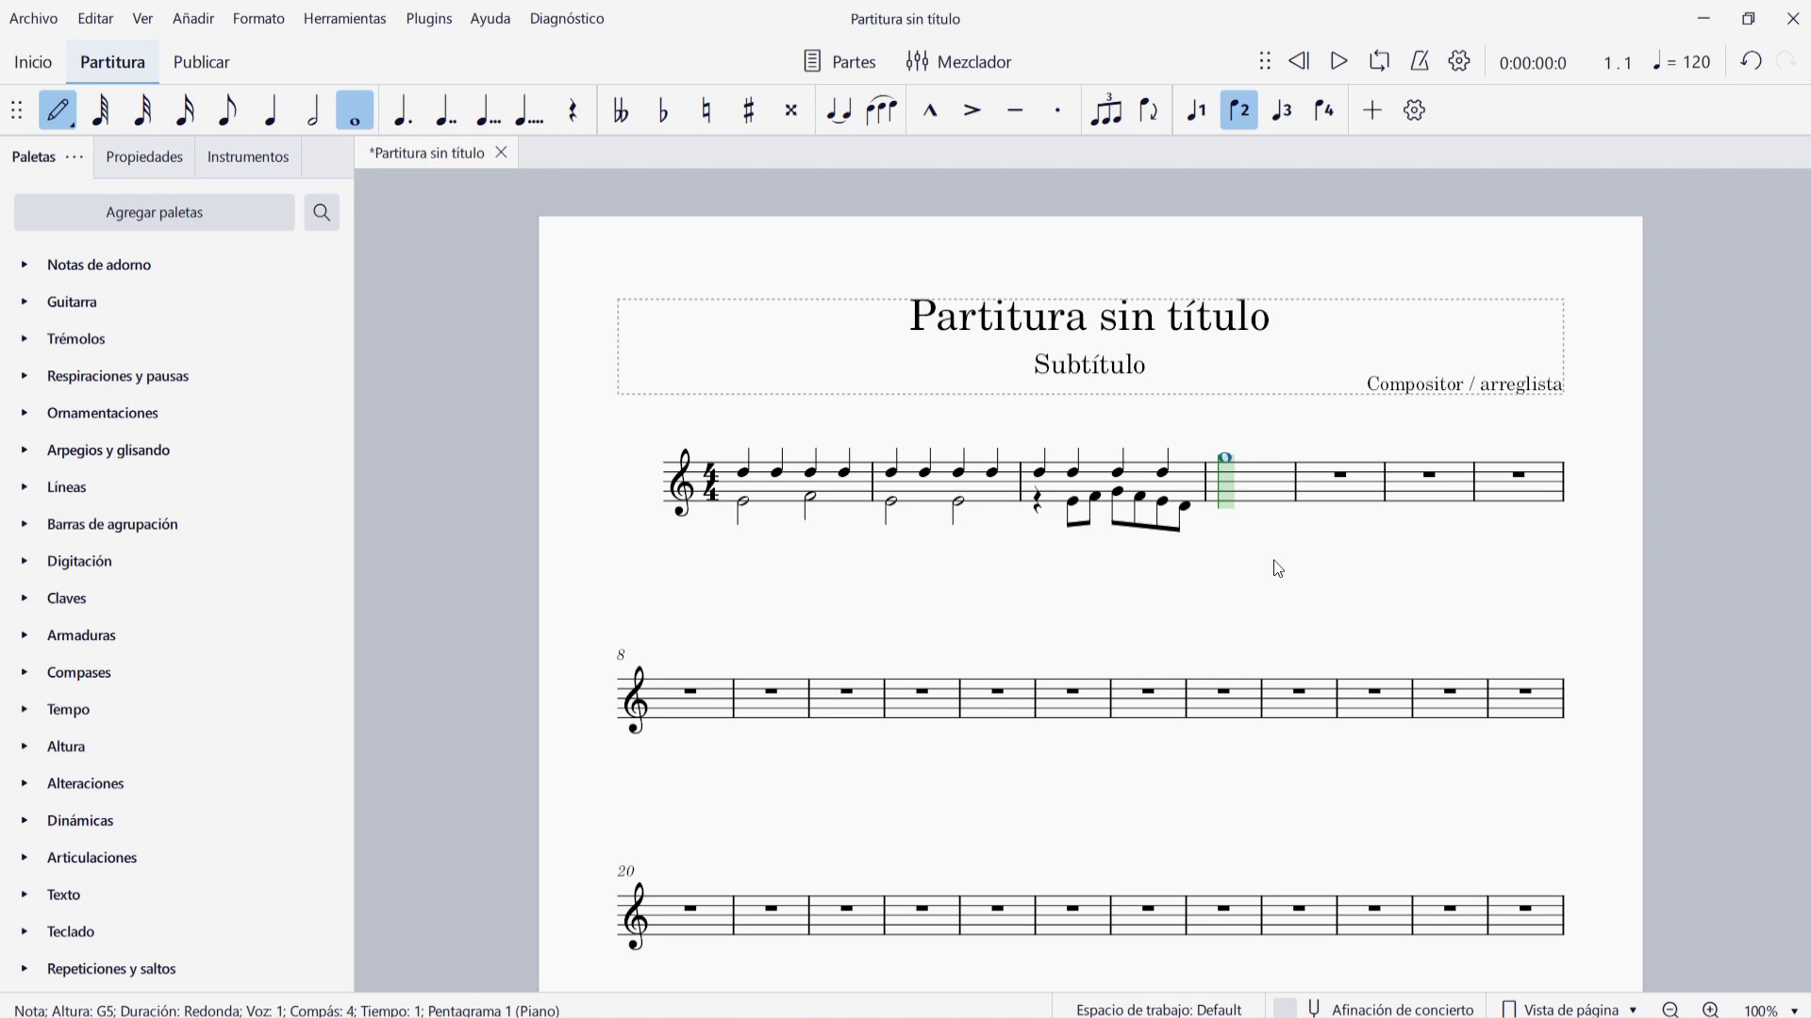
{"action": "key", "text": "6"}
{"action": "key", "text": "e"}
{"action": "key", "text": "e"}
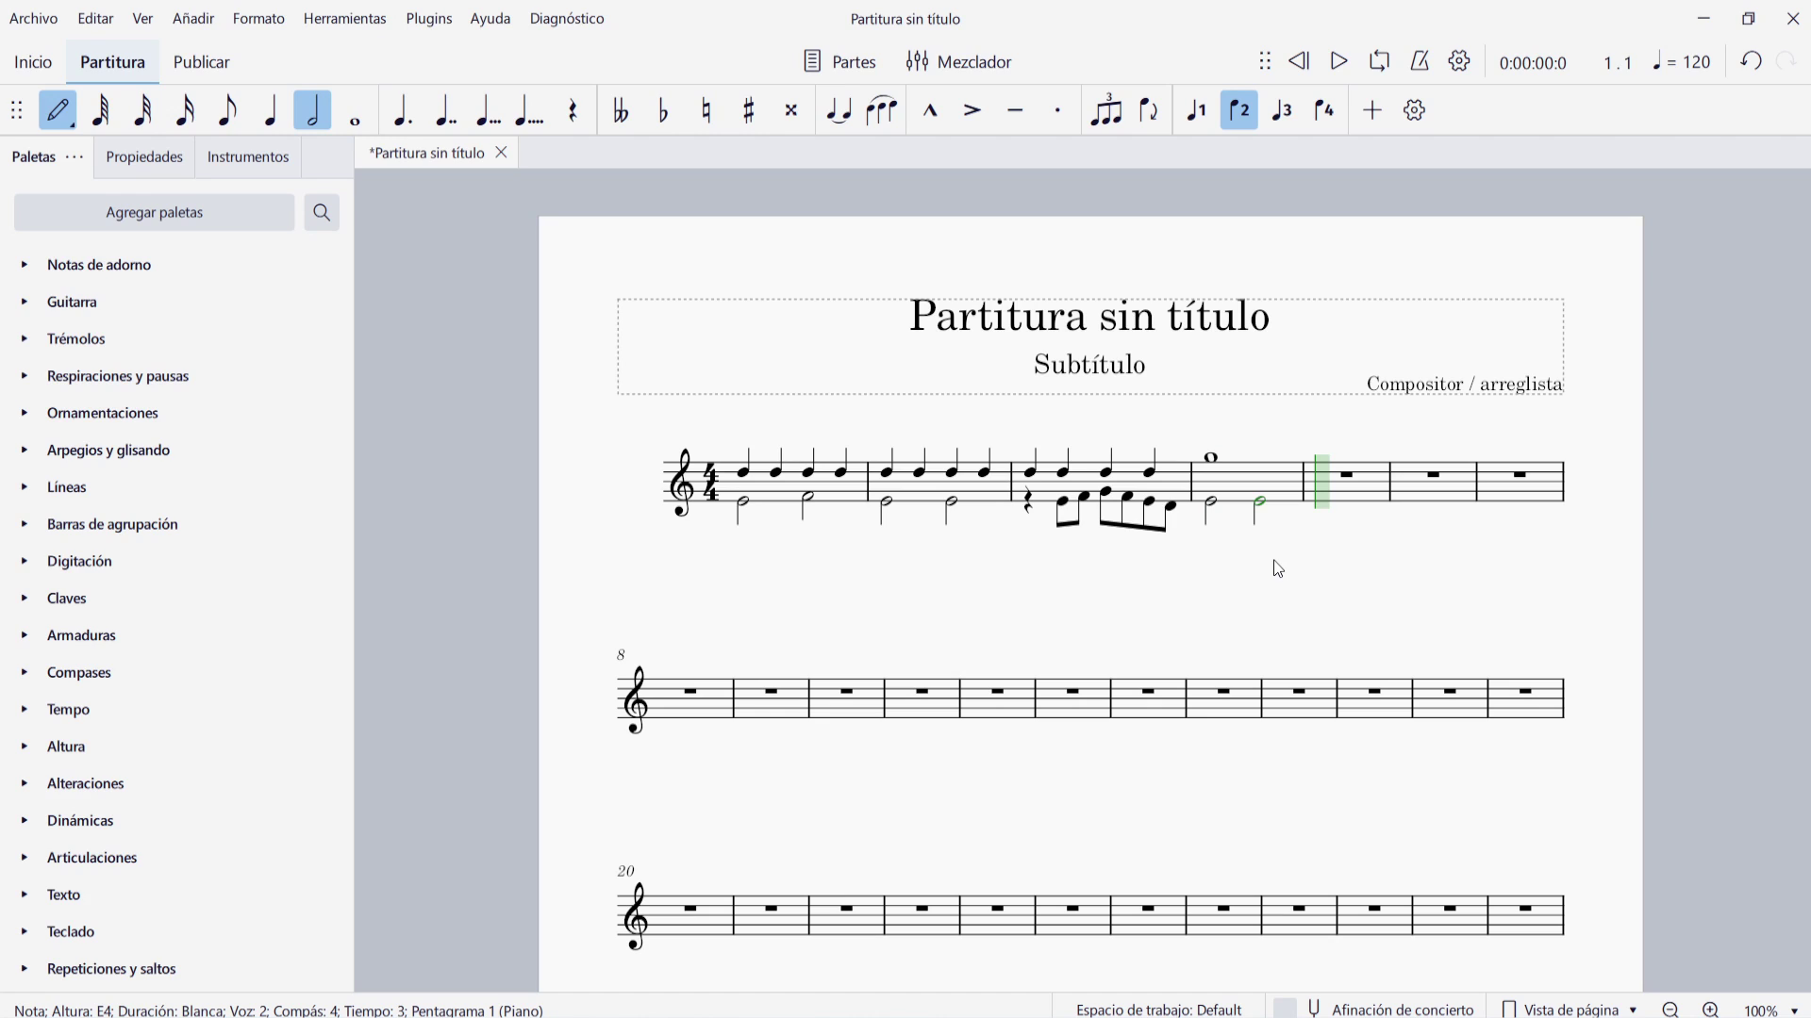
- Fill voice 3 of the fourth measure with the quarter notes A5, B5, C6 and D6
{"action": "key", "text": "ctrl+Left"}
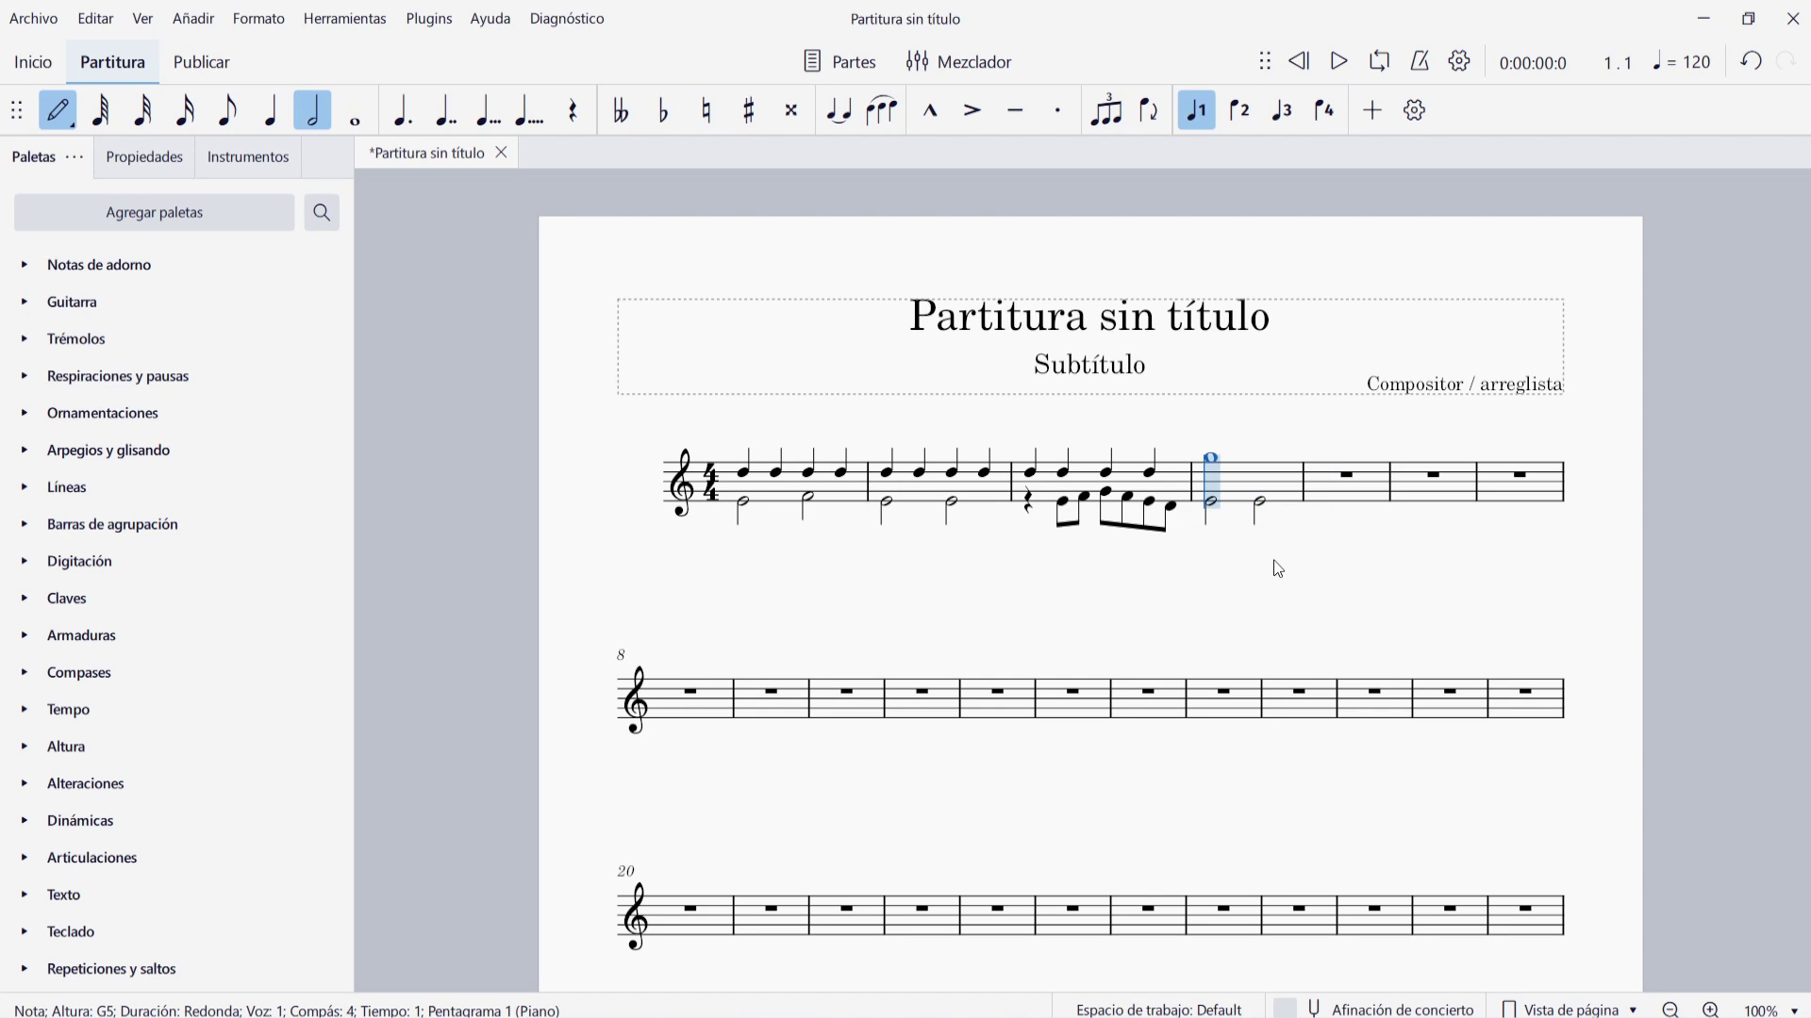
{"action": "key", "text": "ctrl+alt+3"}
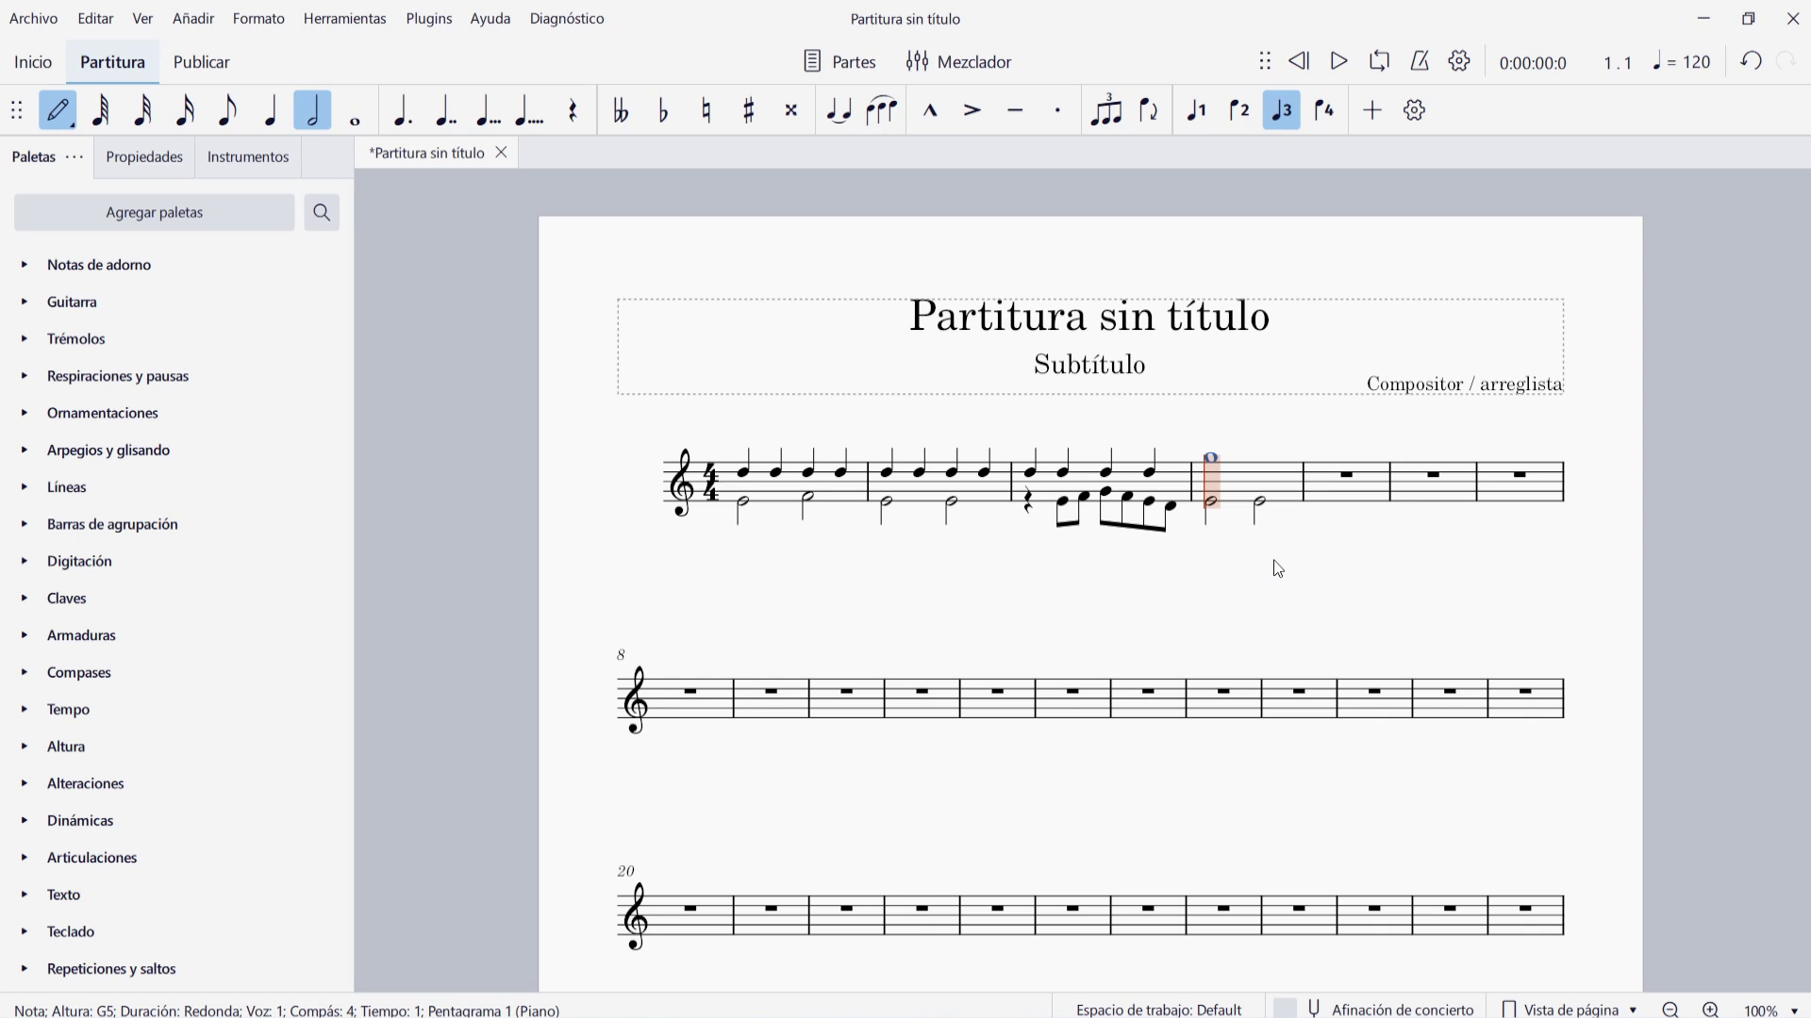
{"action": "key", "text": "ctrl+z"}
{"action": "key", "text": "a"}
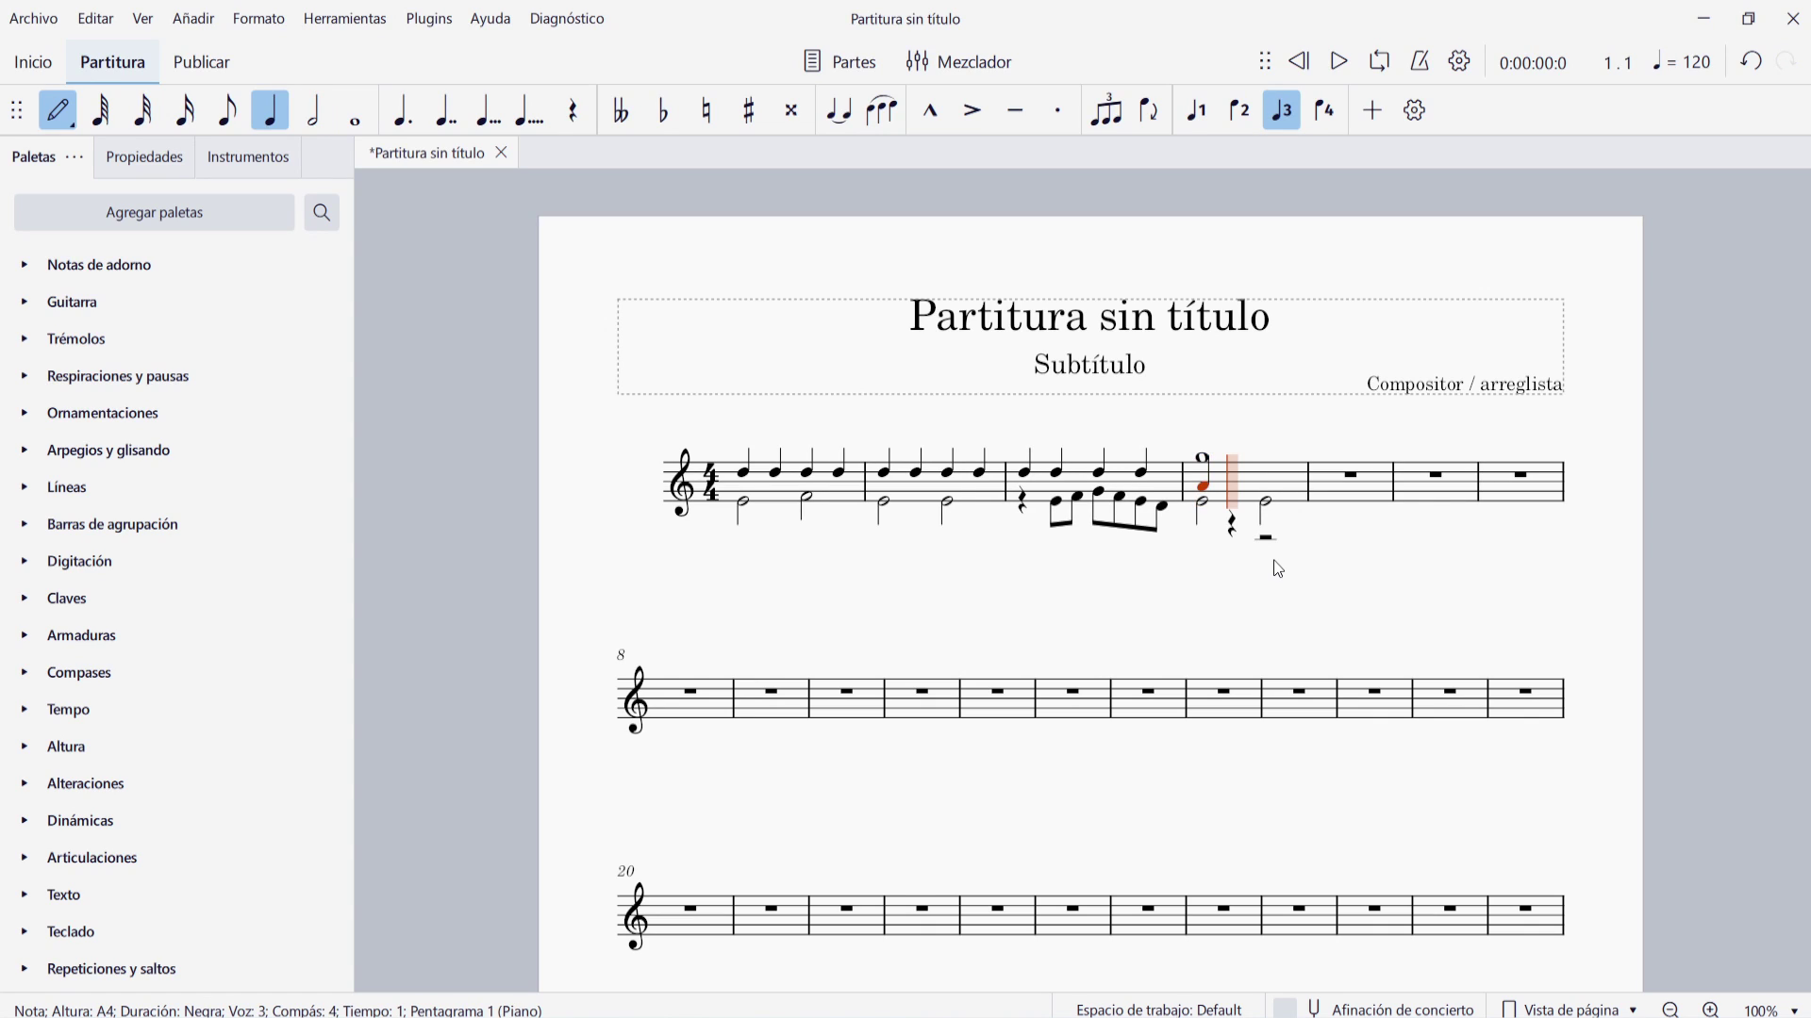
{"action": "key", "text": "b"}
{"action": "key", "text": "c"}
{"action": "key", "text": "d"}
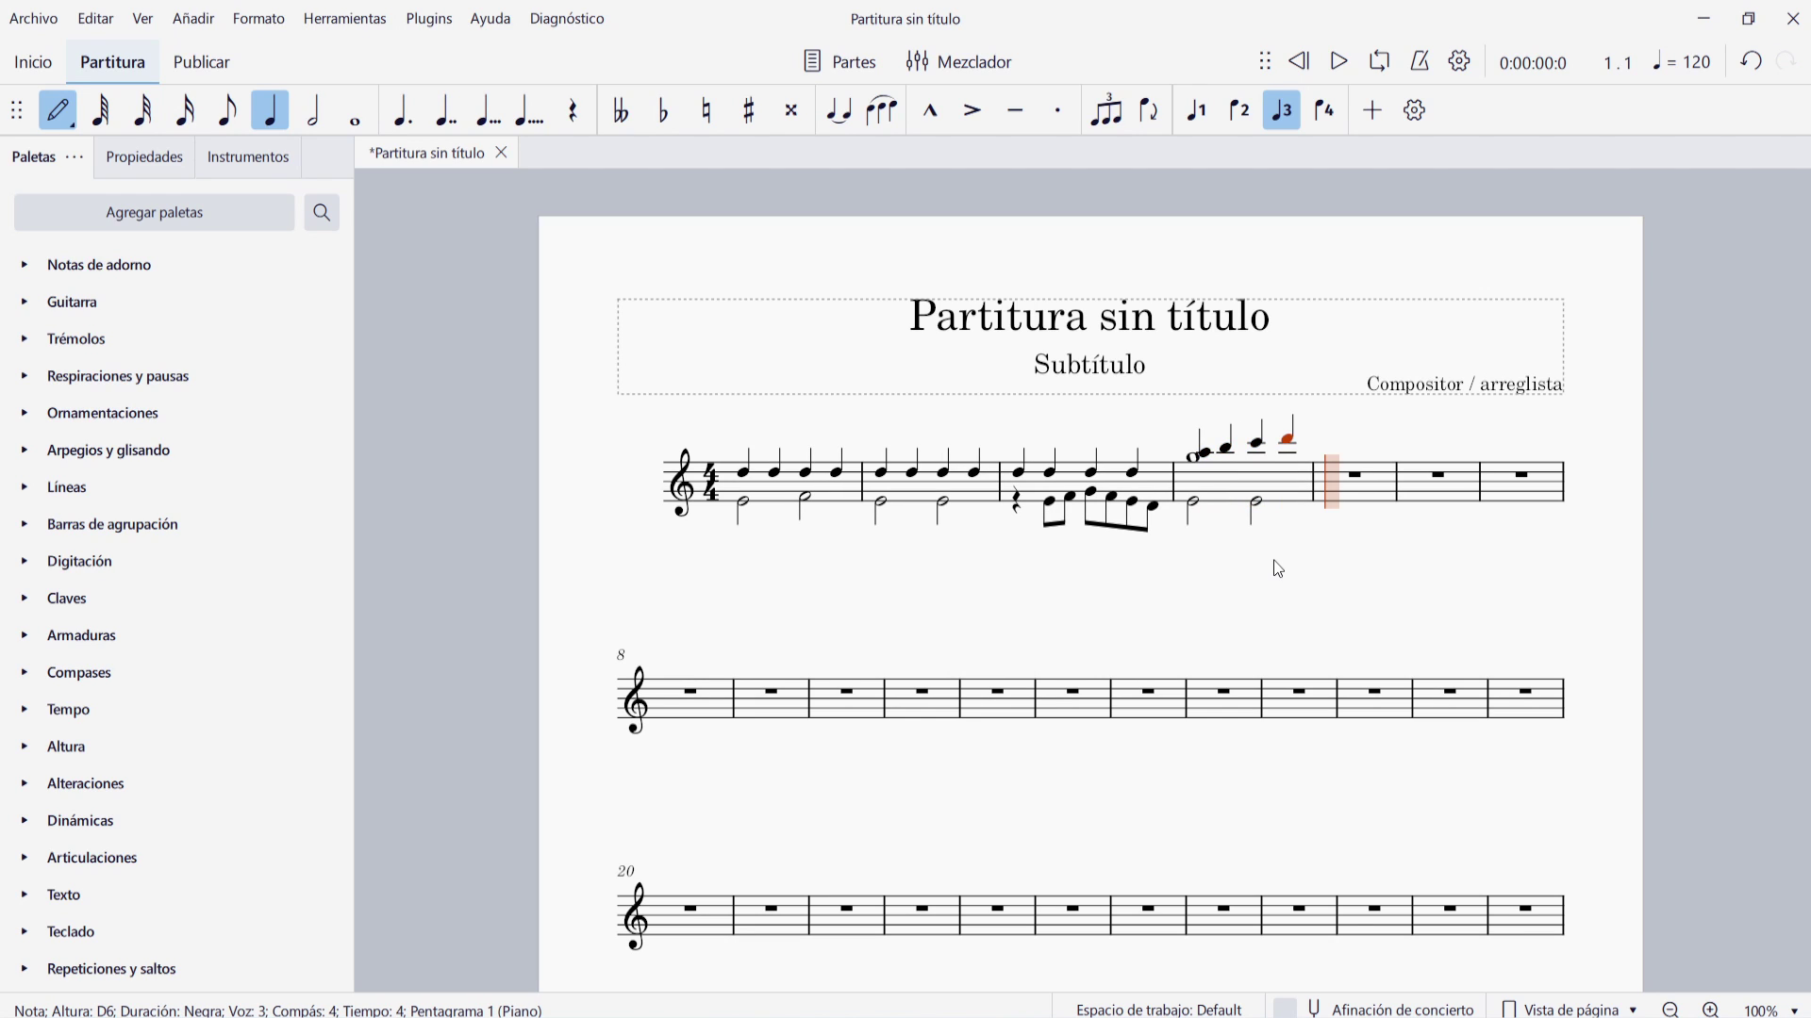
- Fill voice 4 of the fourth measure with eighth notes rising from C4 to C5 and leave note input
{"action": "key", "text": "ctrl+Left"}
{"action": "key", "text": "ctrl+alt+1"}
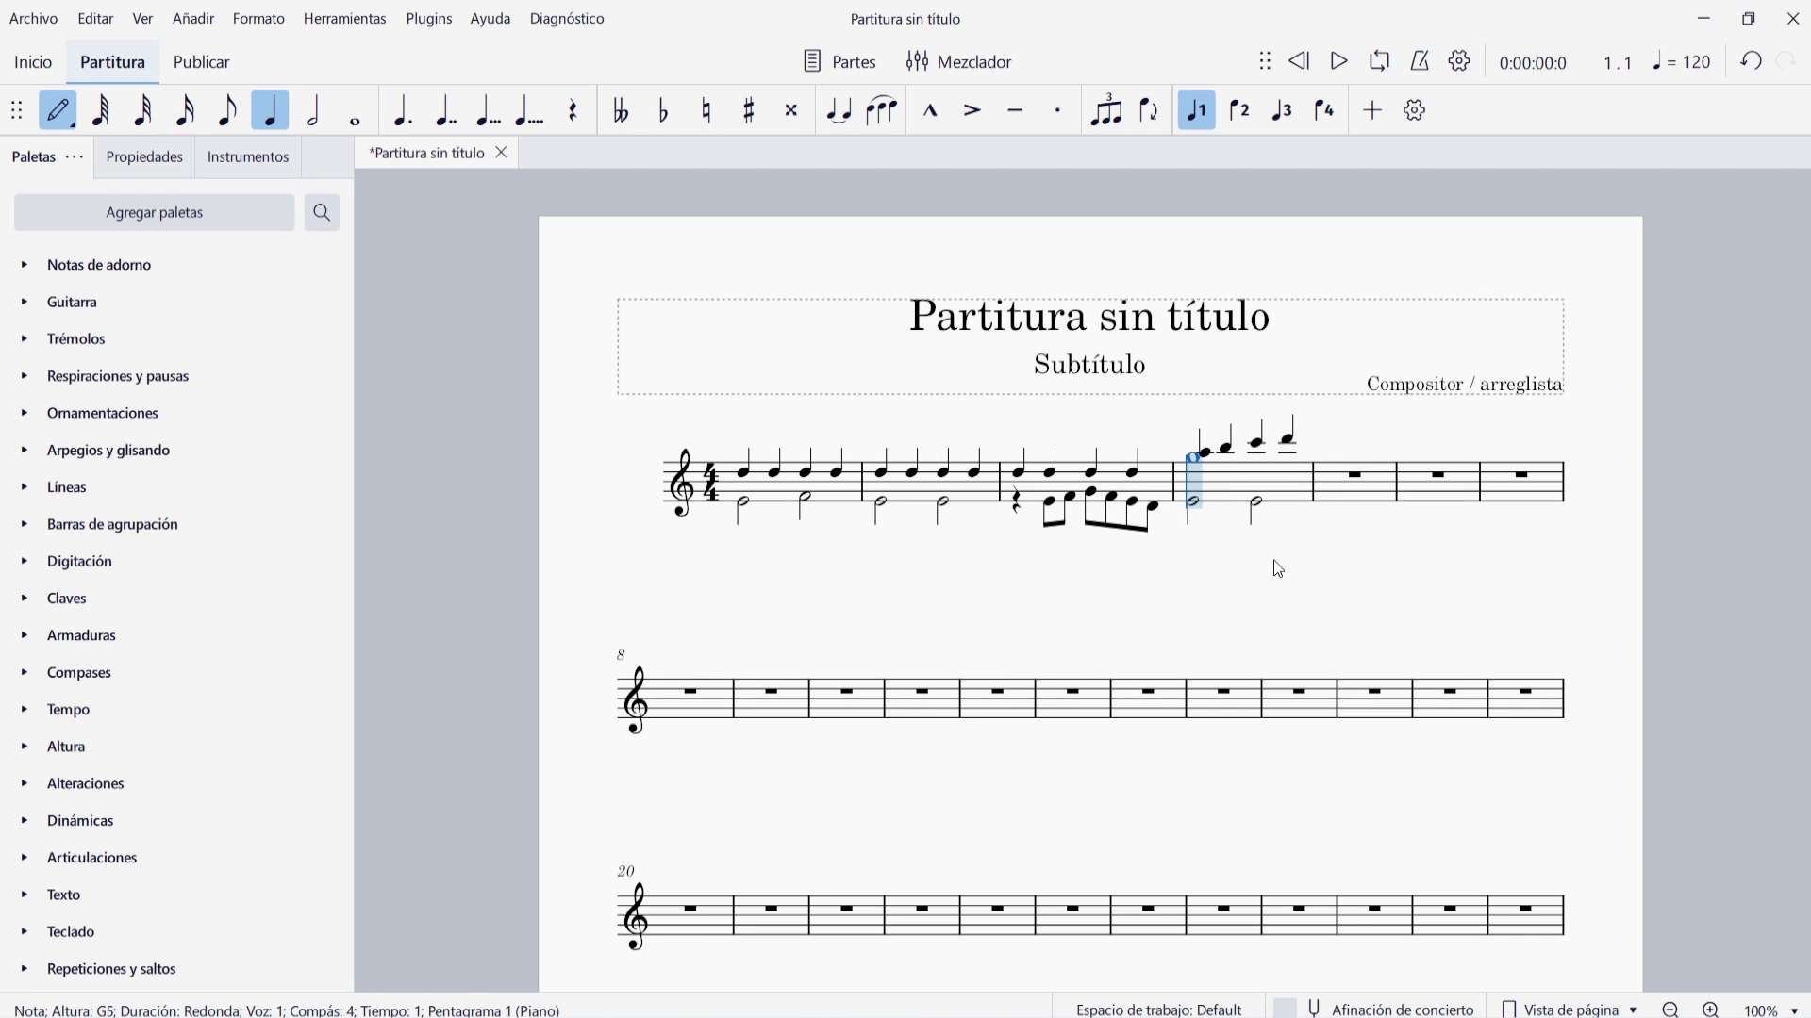
{"action": "key", "text": "ctrl+alt+4"}
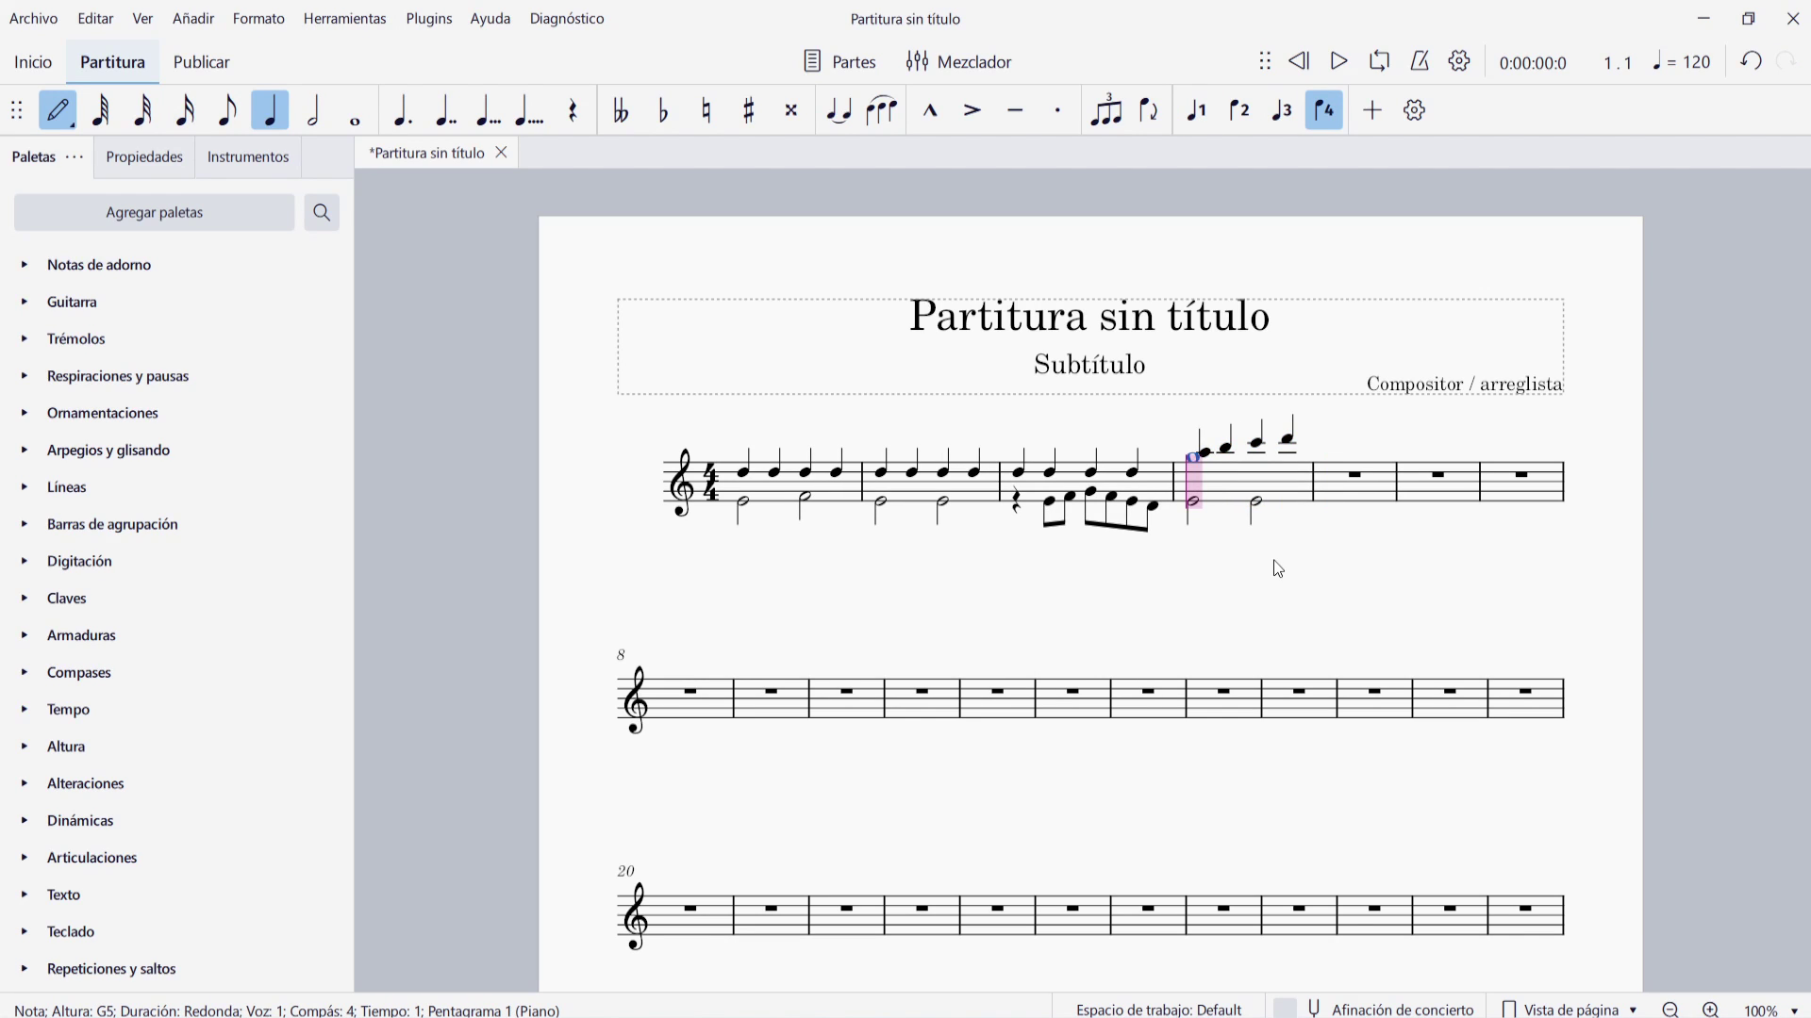
{"action": "key", "text": "4"}
{"action": "key", "text": "c"}
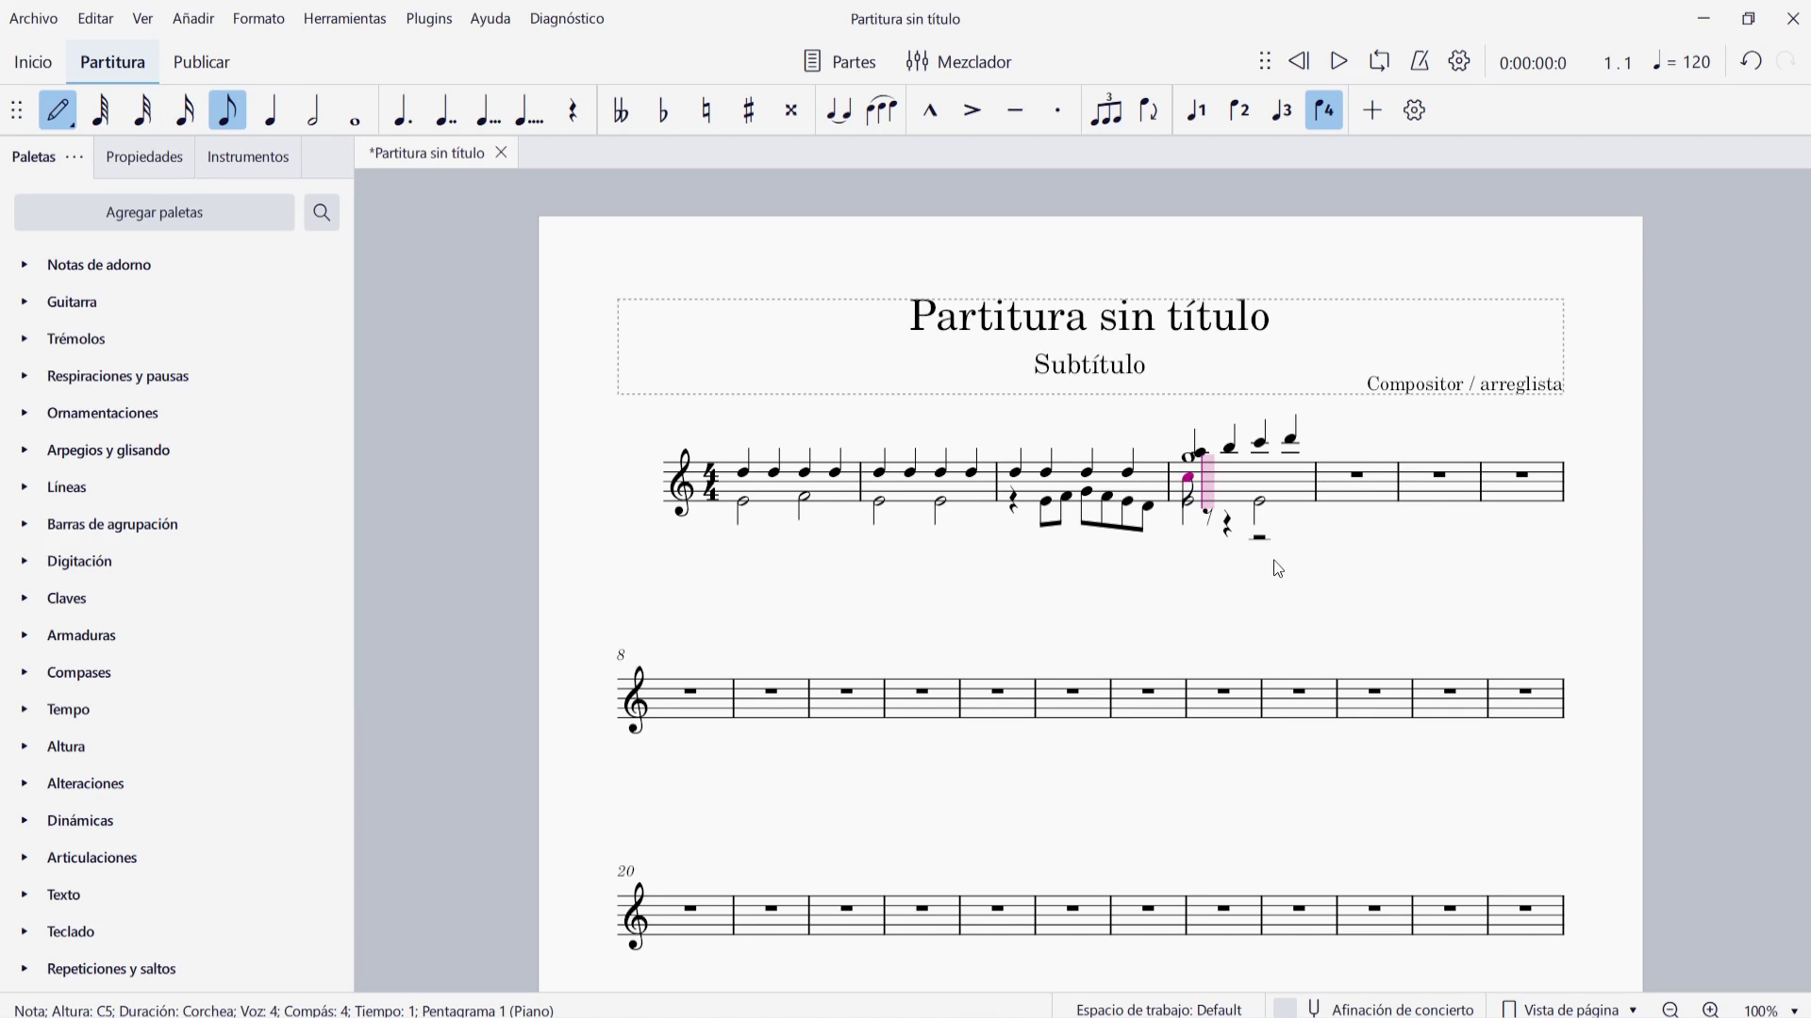
{"action": "key", "text": "d"}
{"action": "key", "text": "e"}
{"action": "key", "text": "f"}
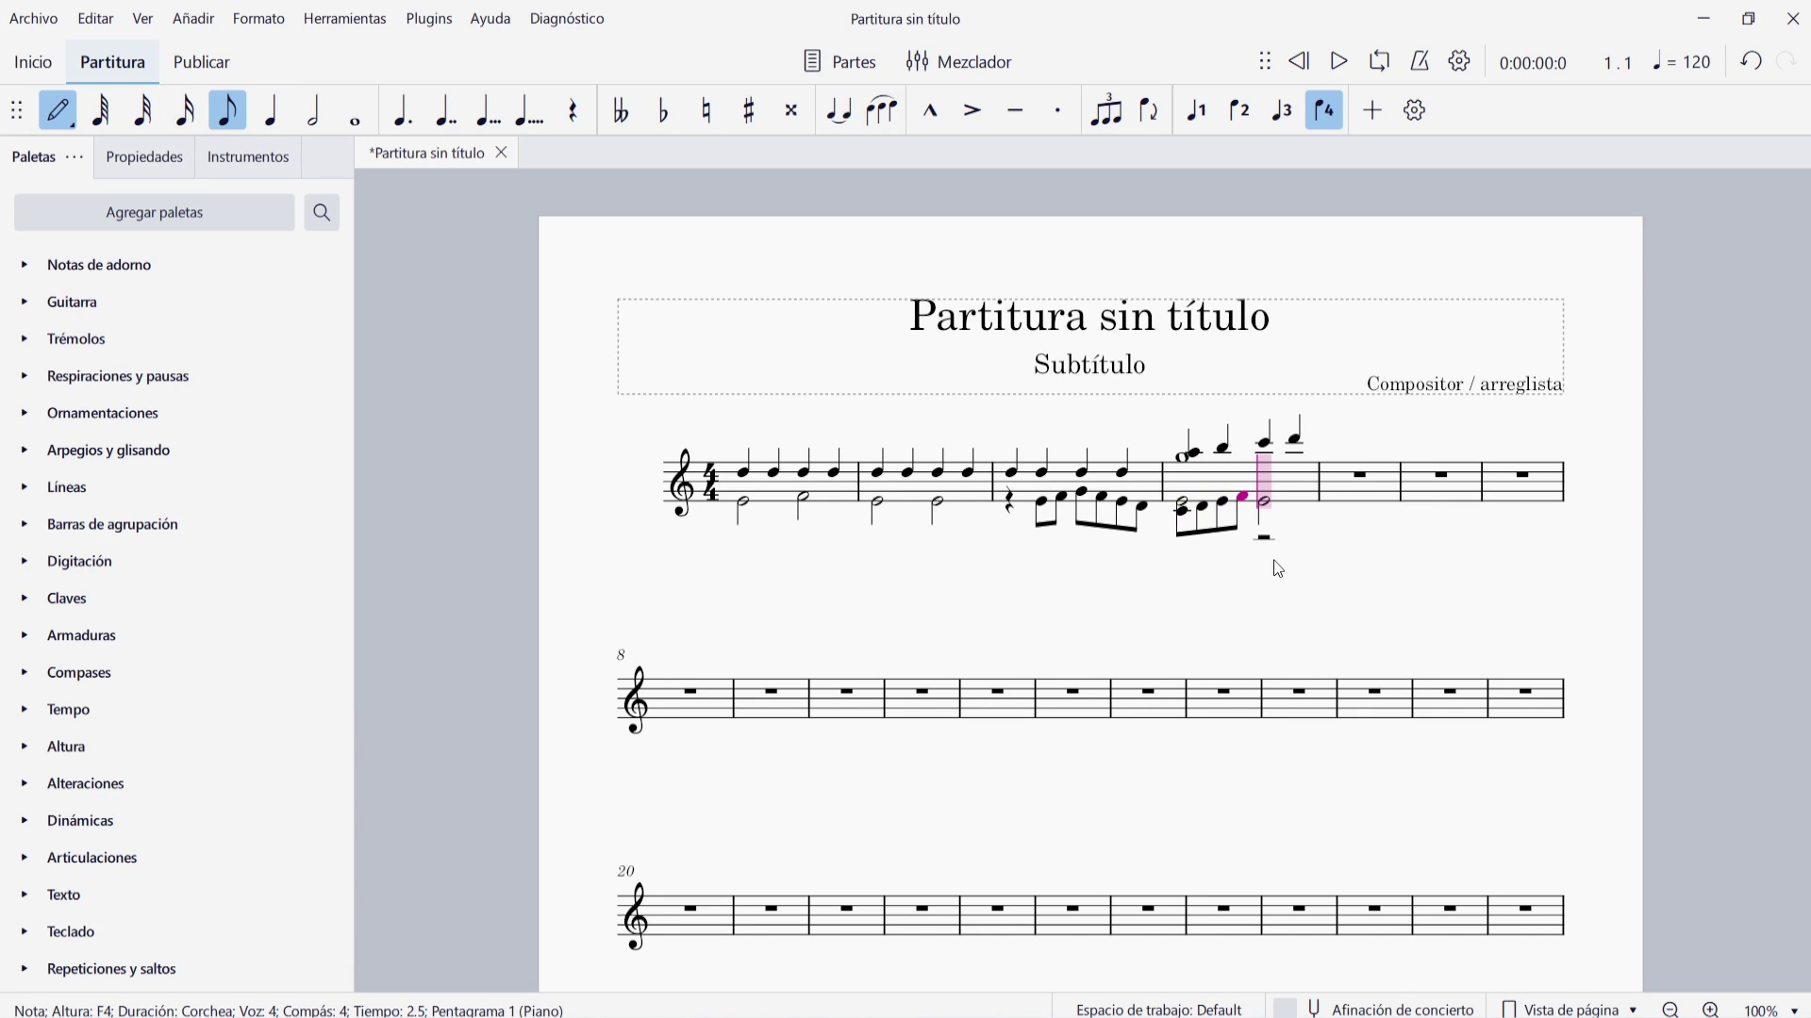
{"action": "key", "text": "g"}
{"action": "key", "text": "a"}
{"action": "key", "text": "b"}
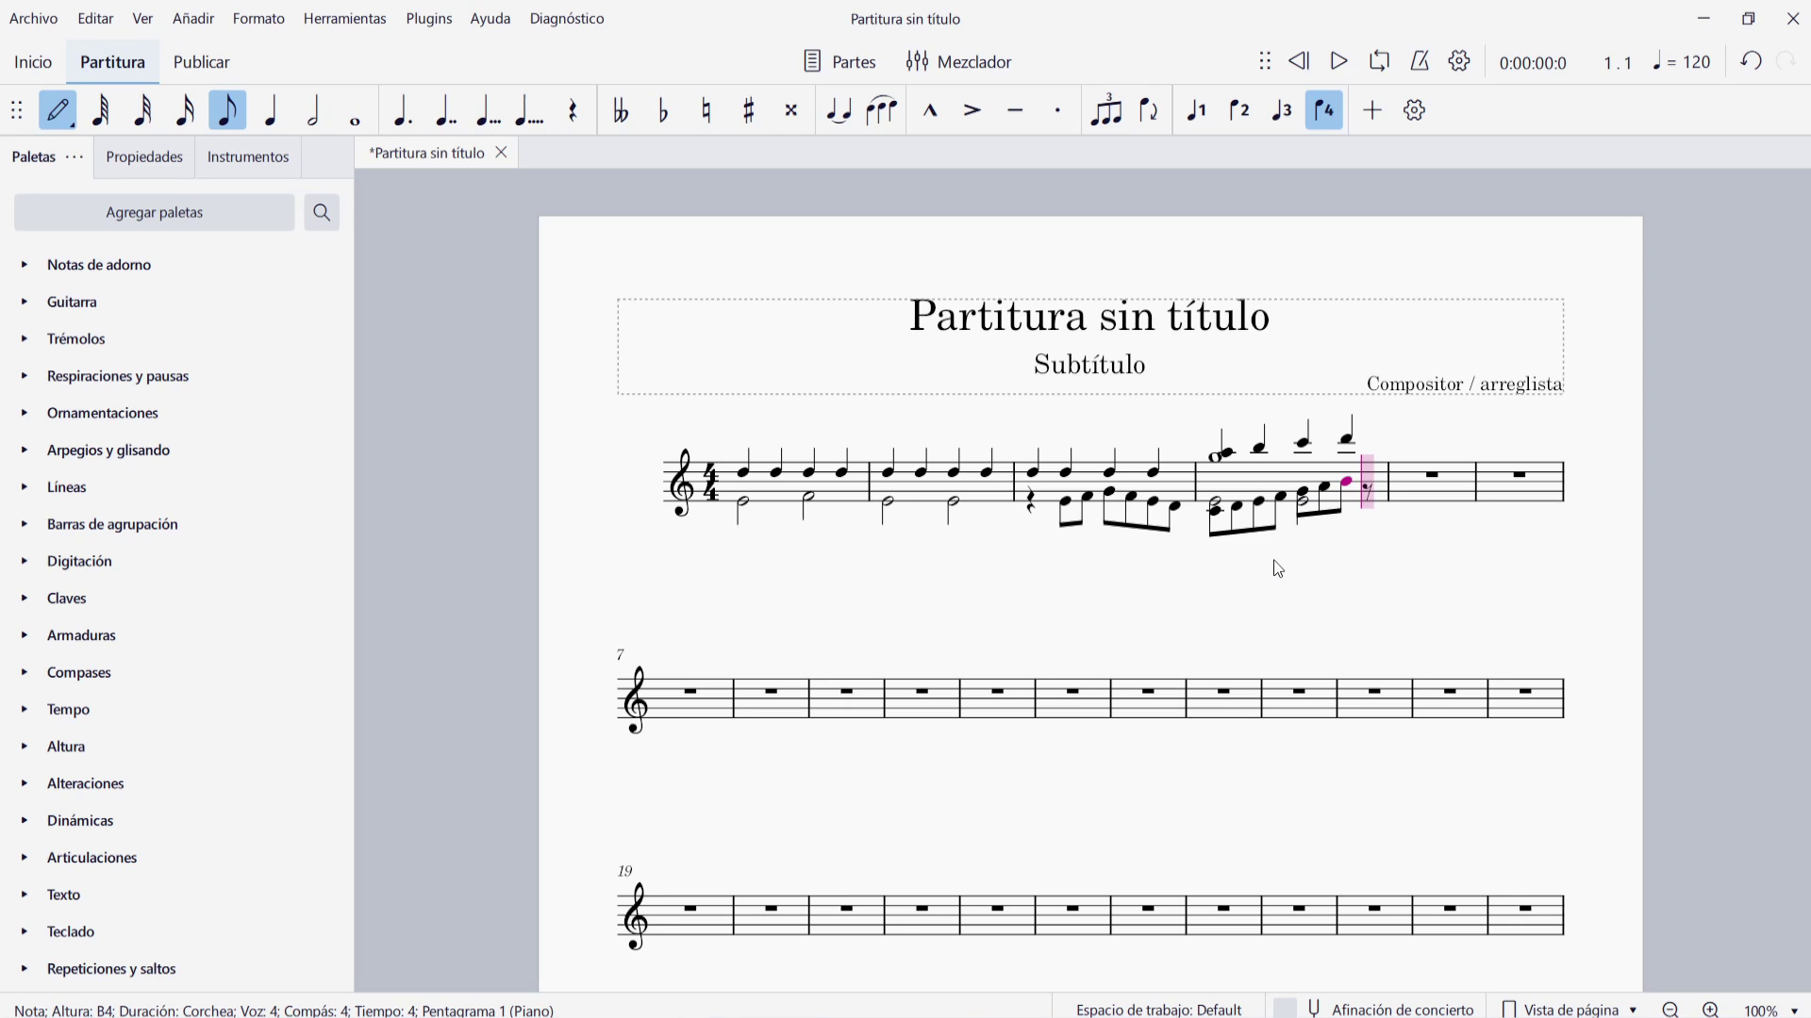
{"action": "key", "text": "c"}
{"action": "key", "text": "Escape"}
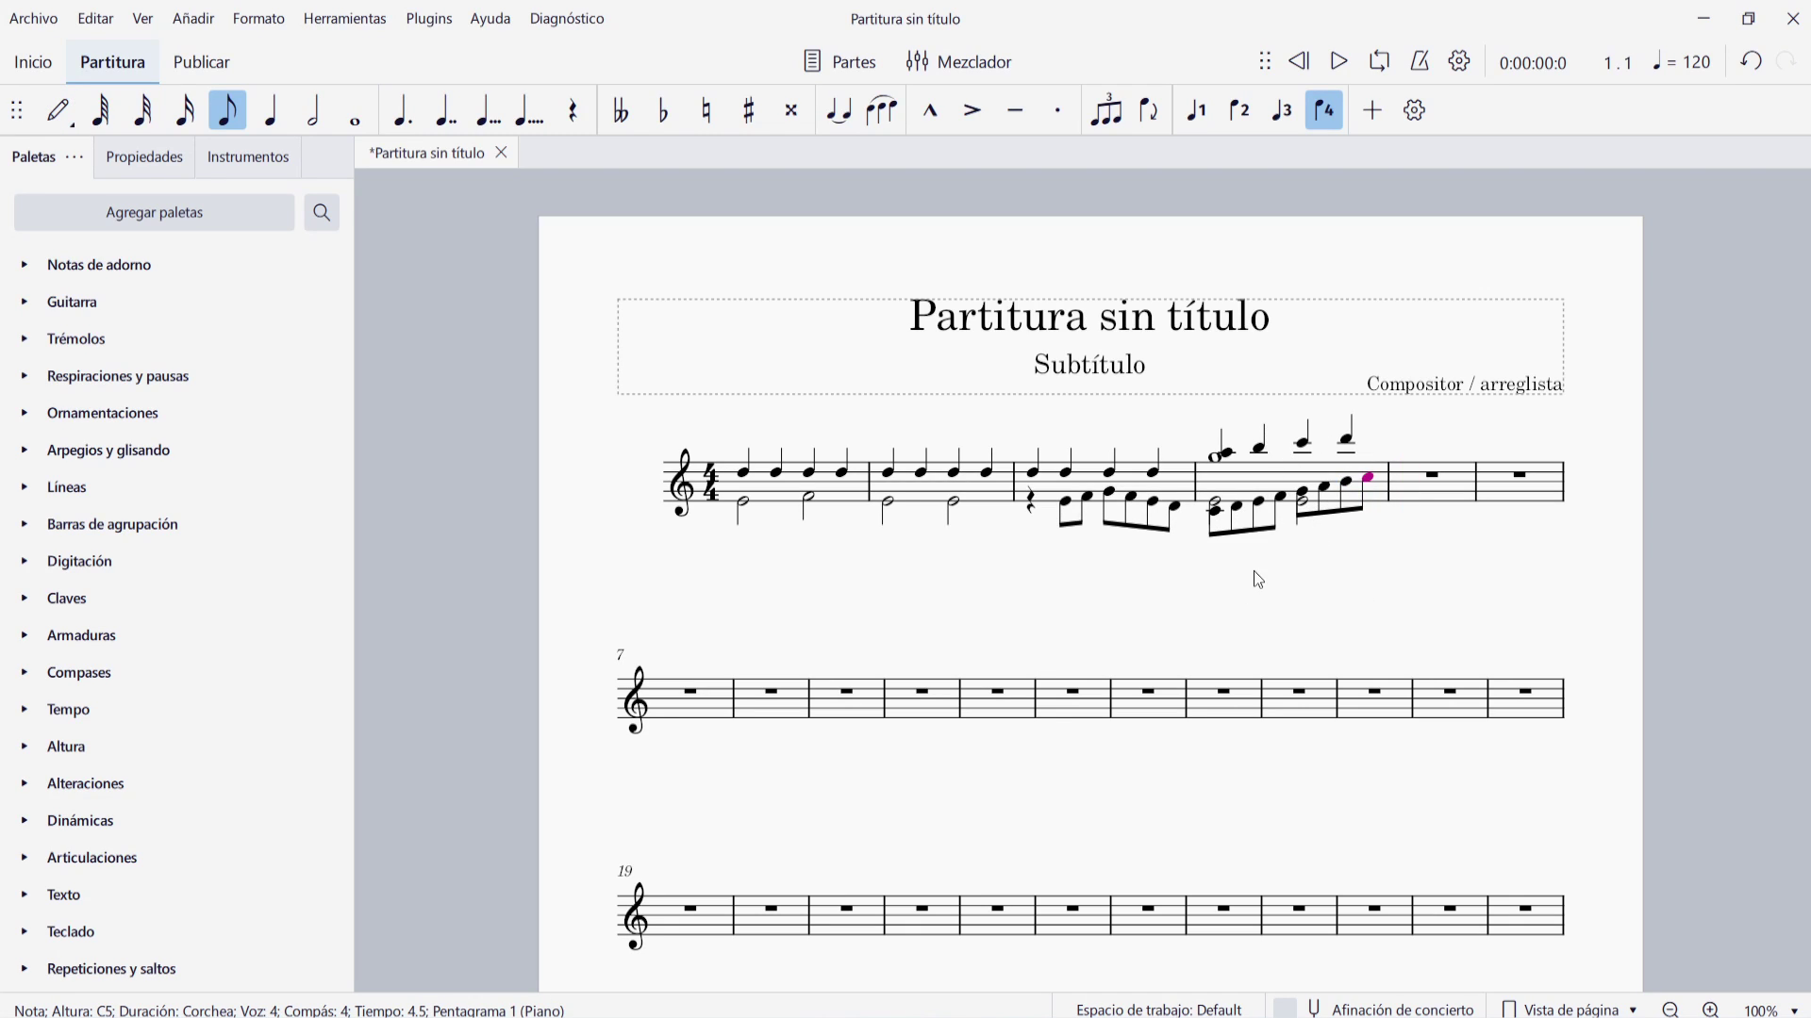
- Examine the first-beat note of each of the four voices in the fourth measure by selecting them one after another
{"action": "left_click", "coordinate": [1216, 459]}
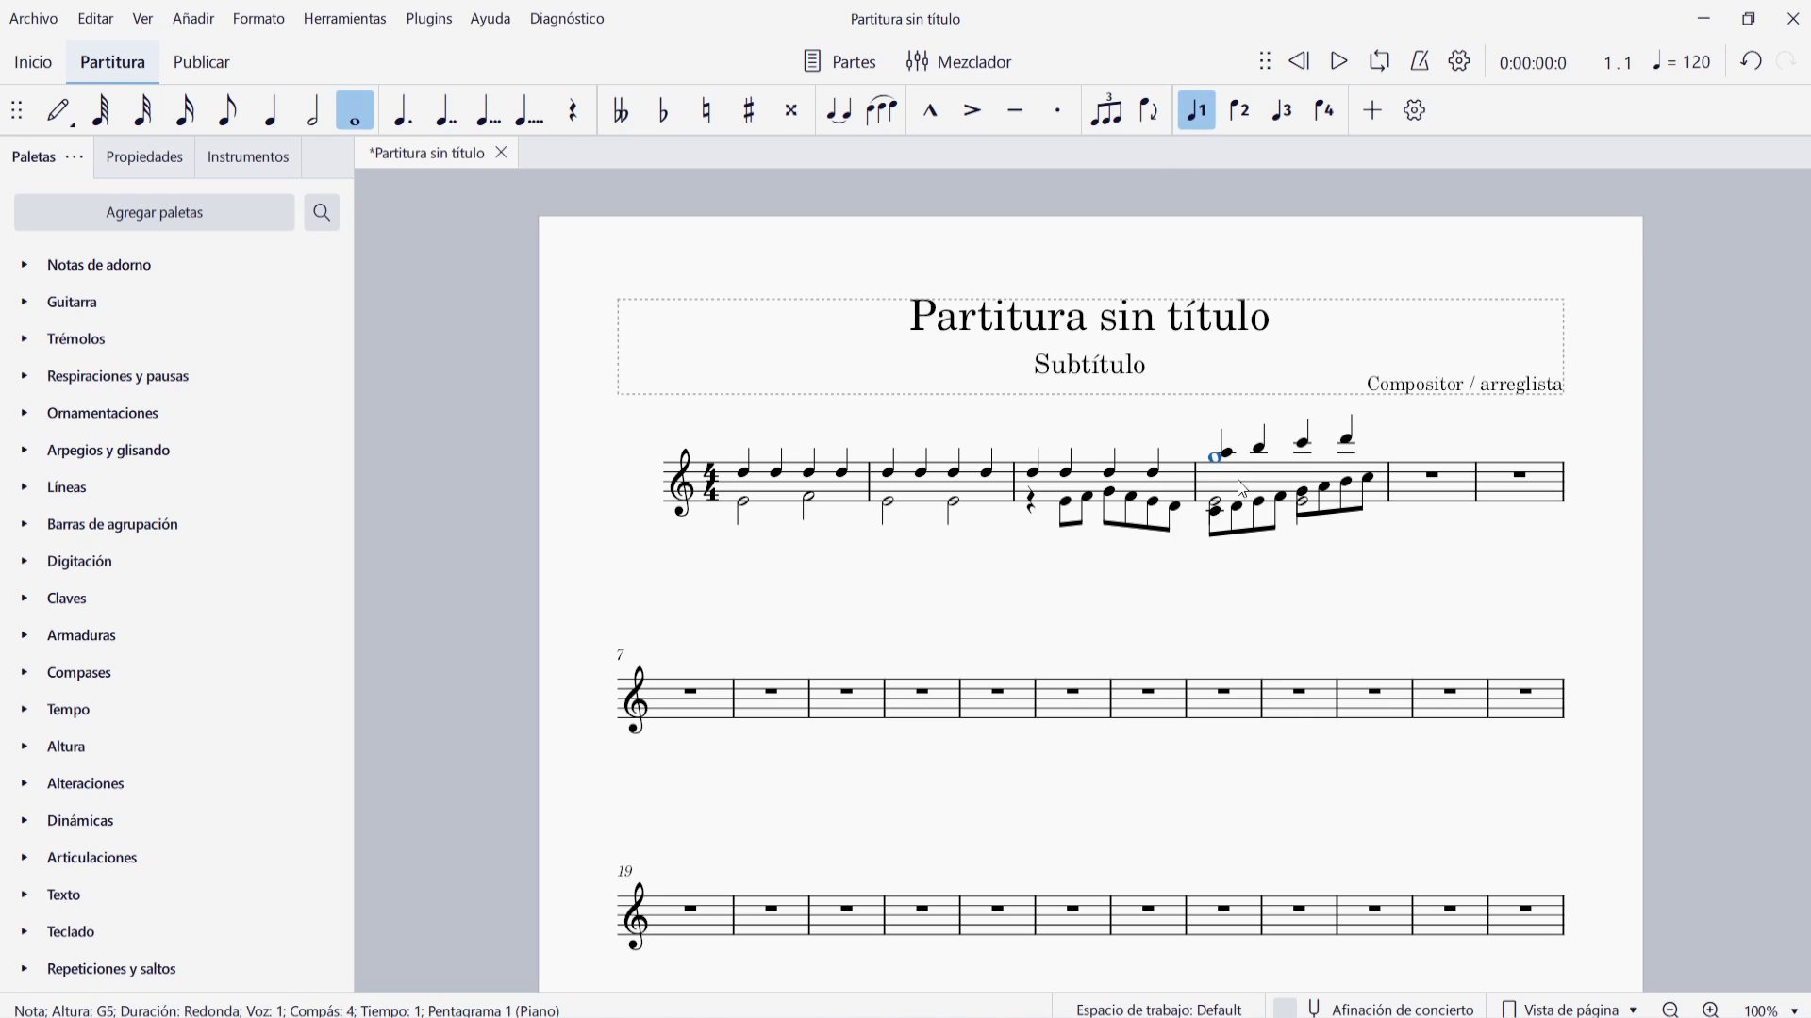
{"action": "left_click", "coordinate": [1217, 506]}
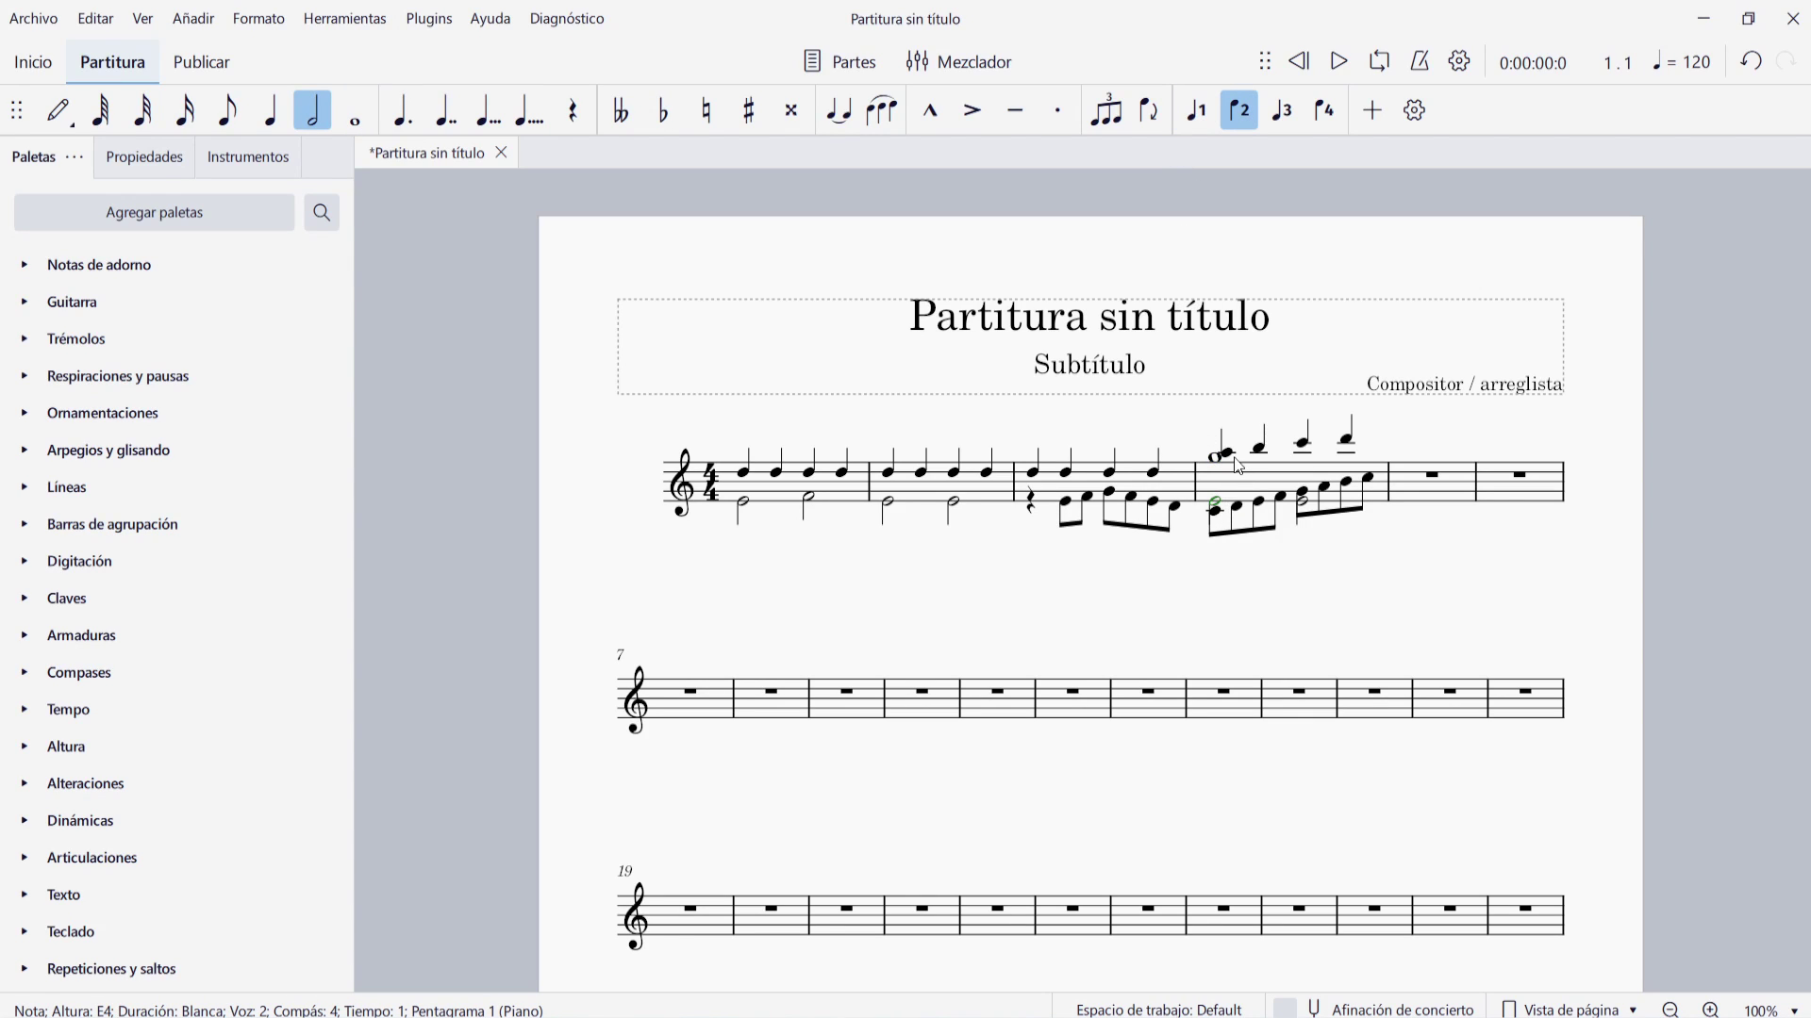
{"action": "left_click", "coordinate": [1226, 455]}
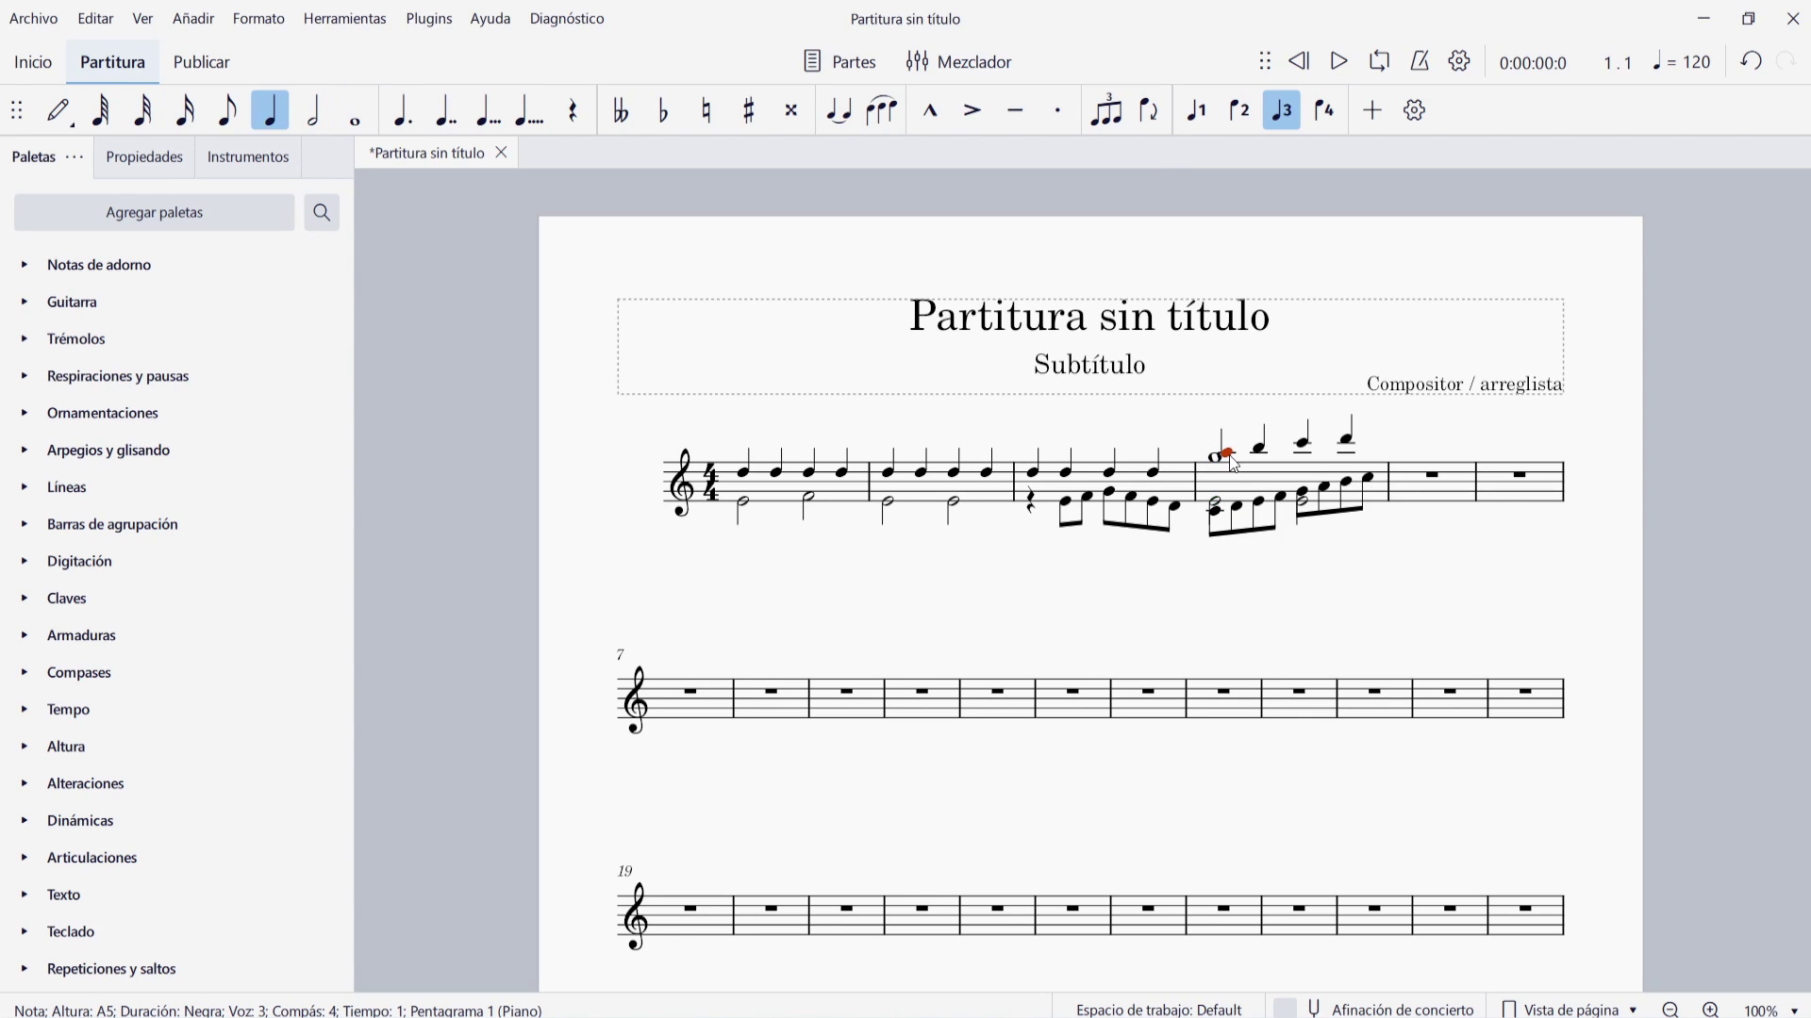
{"action": "left_click", "coordinate": [1217, 510]}
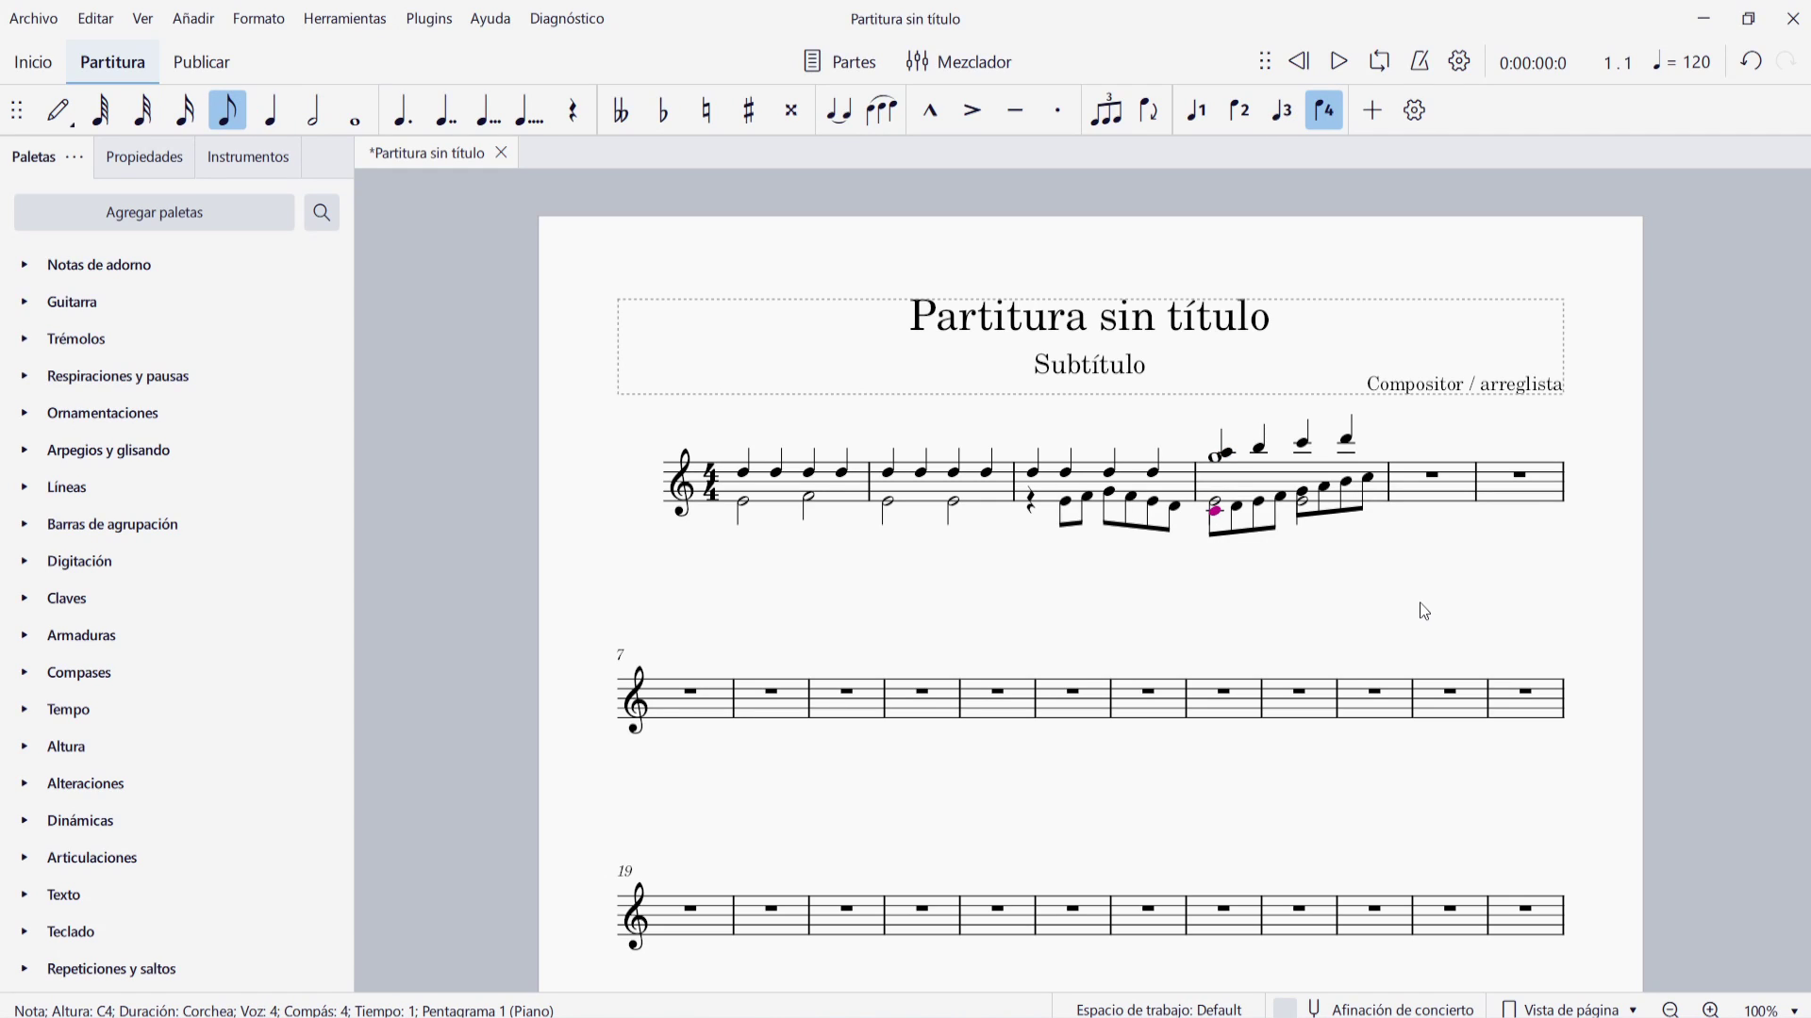
{"action": "key", "text": "ctrl+z"}
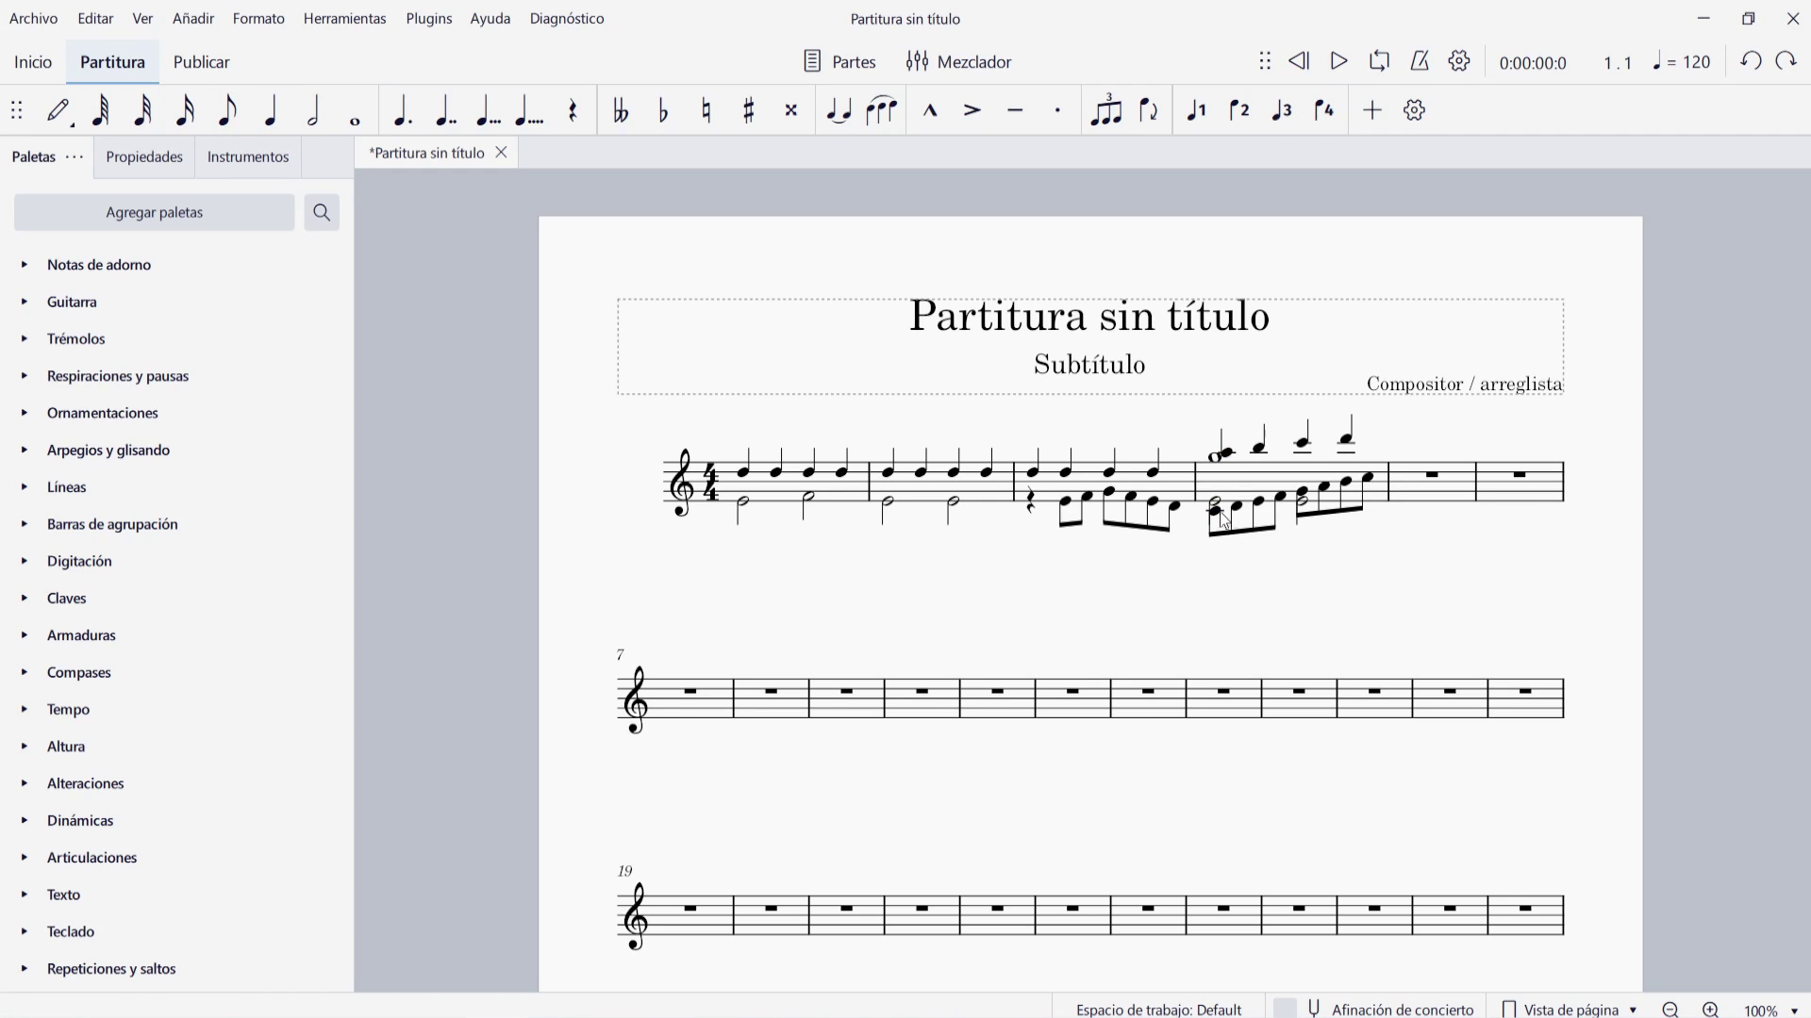
- Flip the stems of both voice 2 half notes in the fourth measure upward
{"action": "left_click", "coordinate": [1219, 509]}
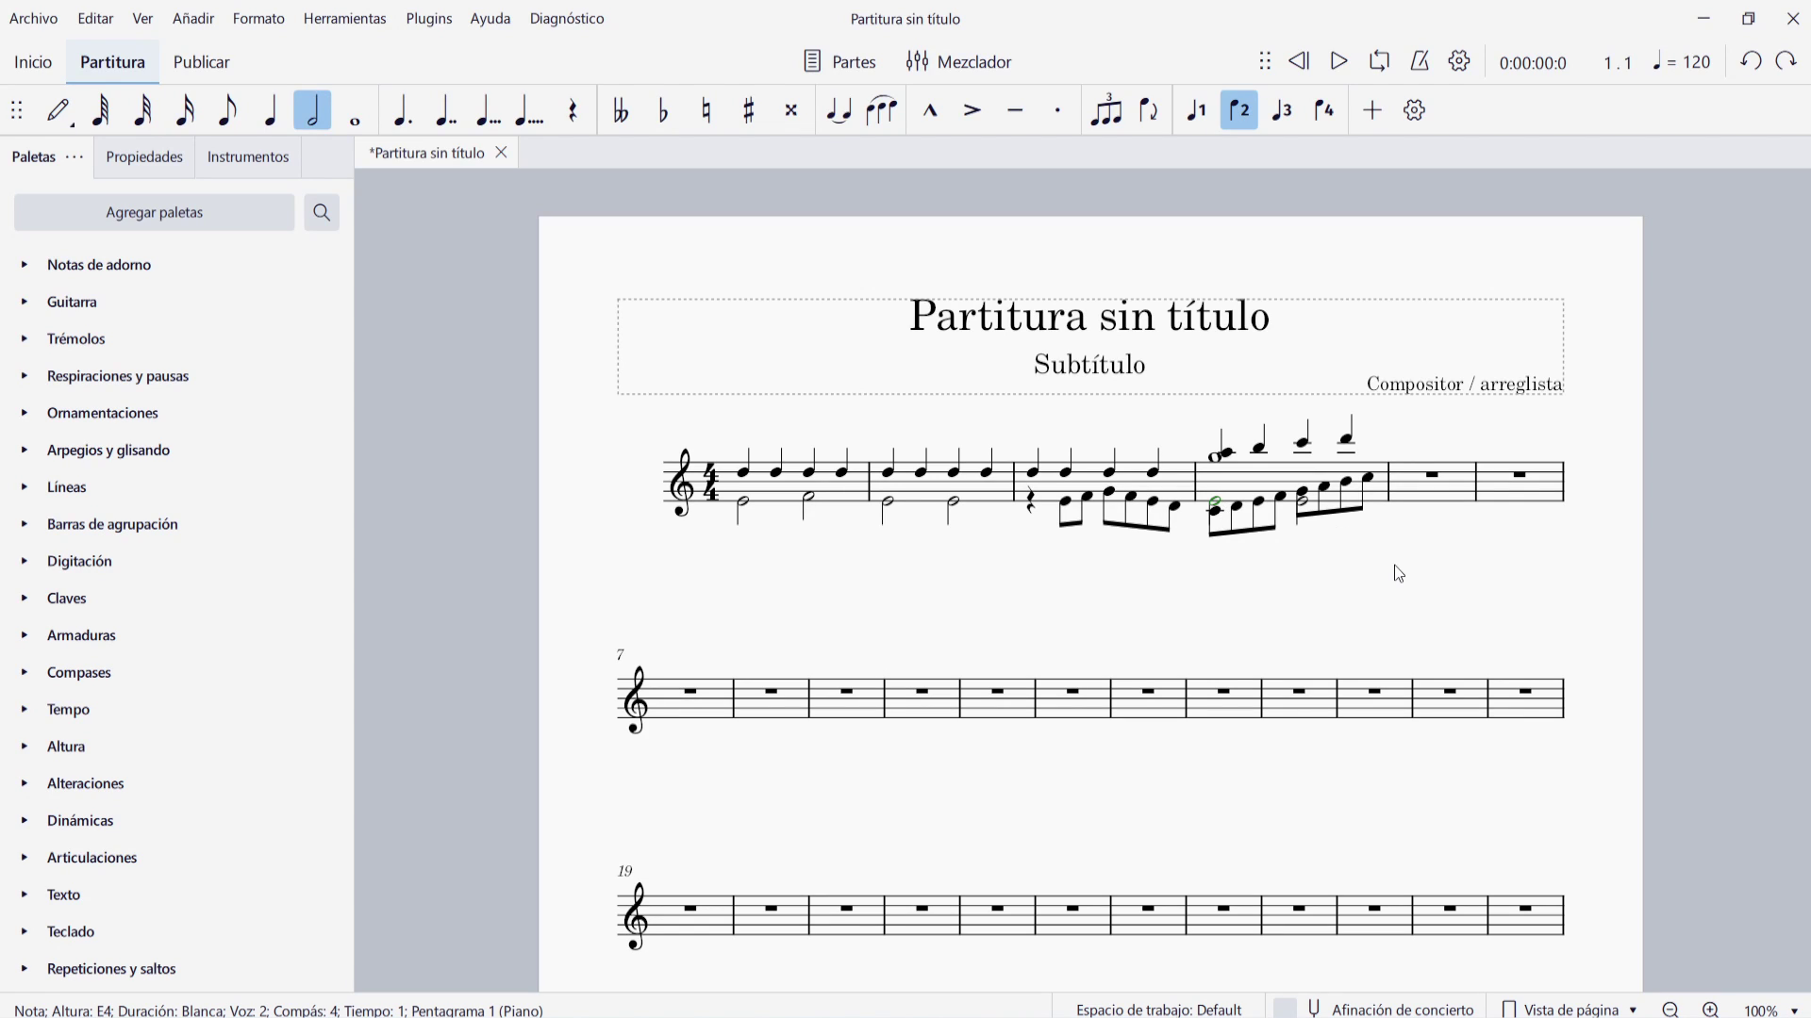
{"action": "key", "text": "x"}
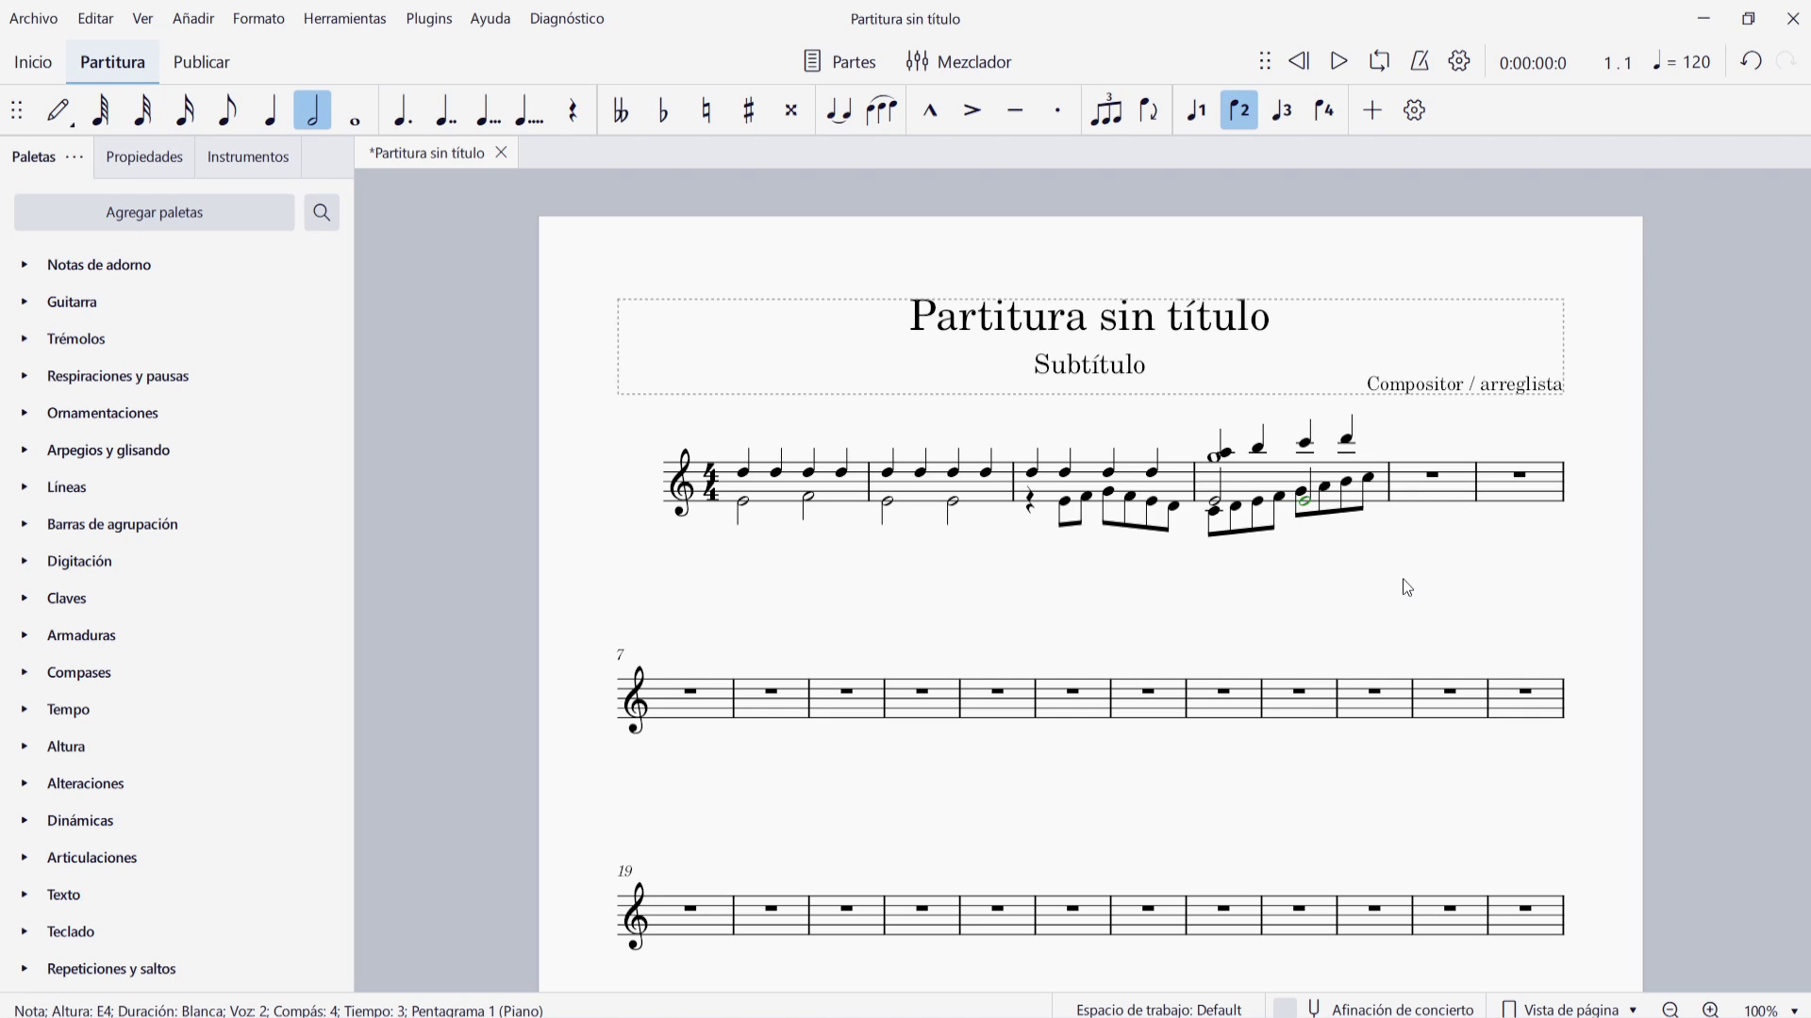
{"action": "left_click", "coordinate": [1410, 590]}
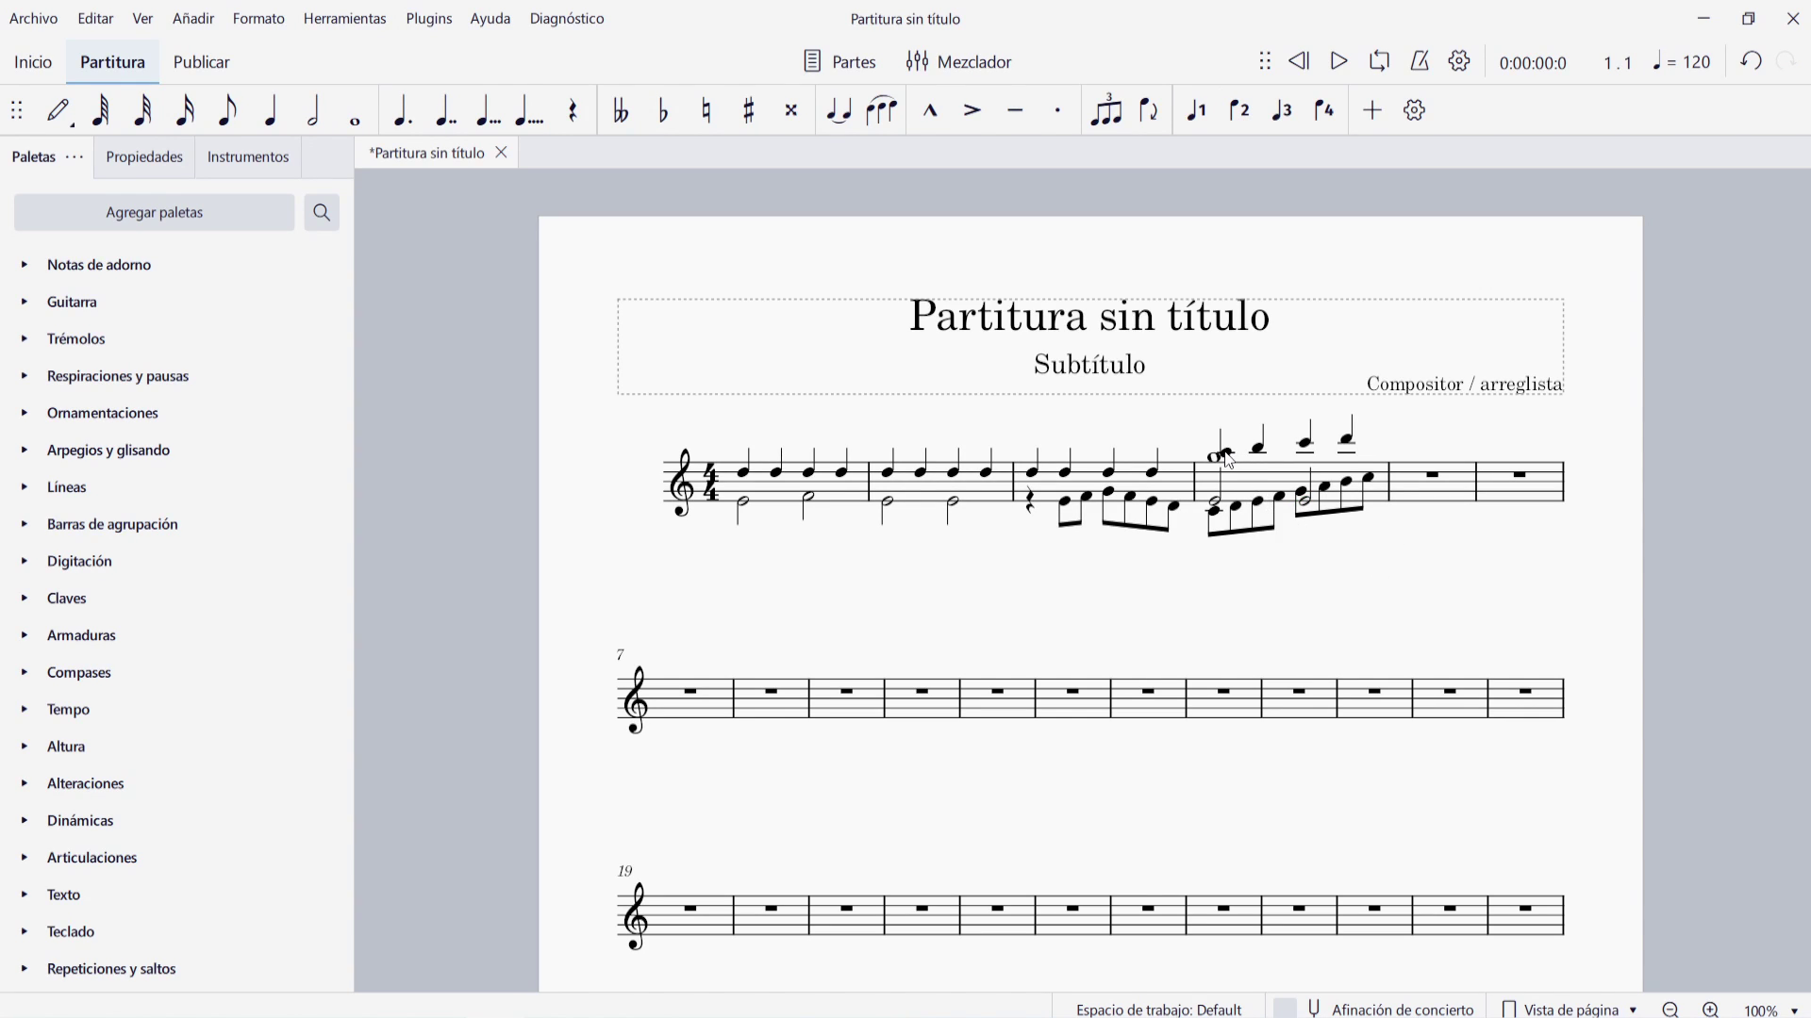
- Flip the stem of the voice 3 quarter note A5 on the fourth measure's first beat downward
{"action": "left_click", "coordinate": [1226, 454]}
{"action": "key", "text": "x"}
{"action": "left_click", "coordinate": [1395, 567]}
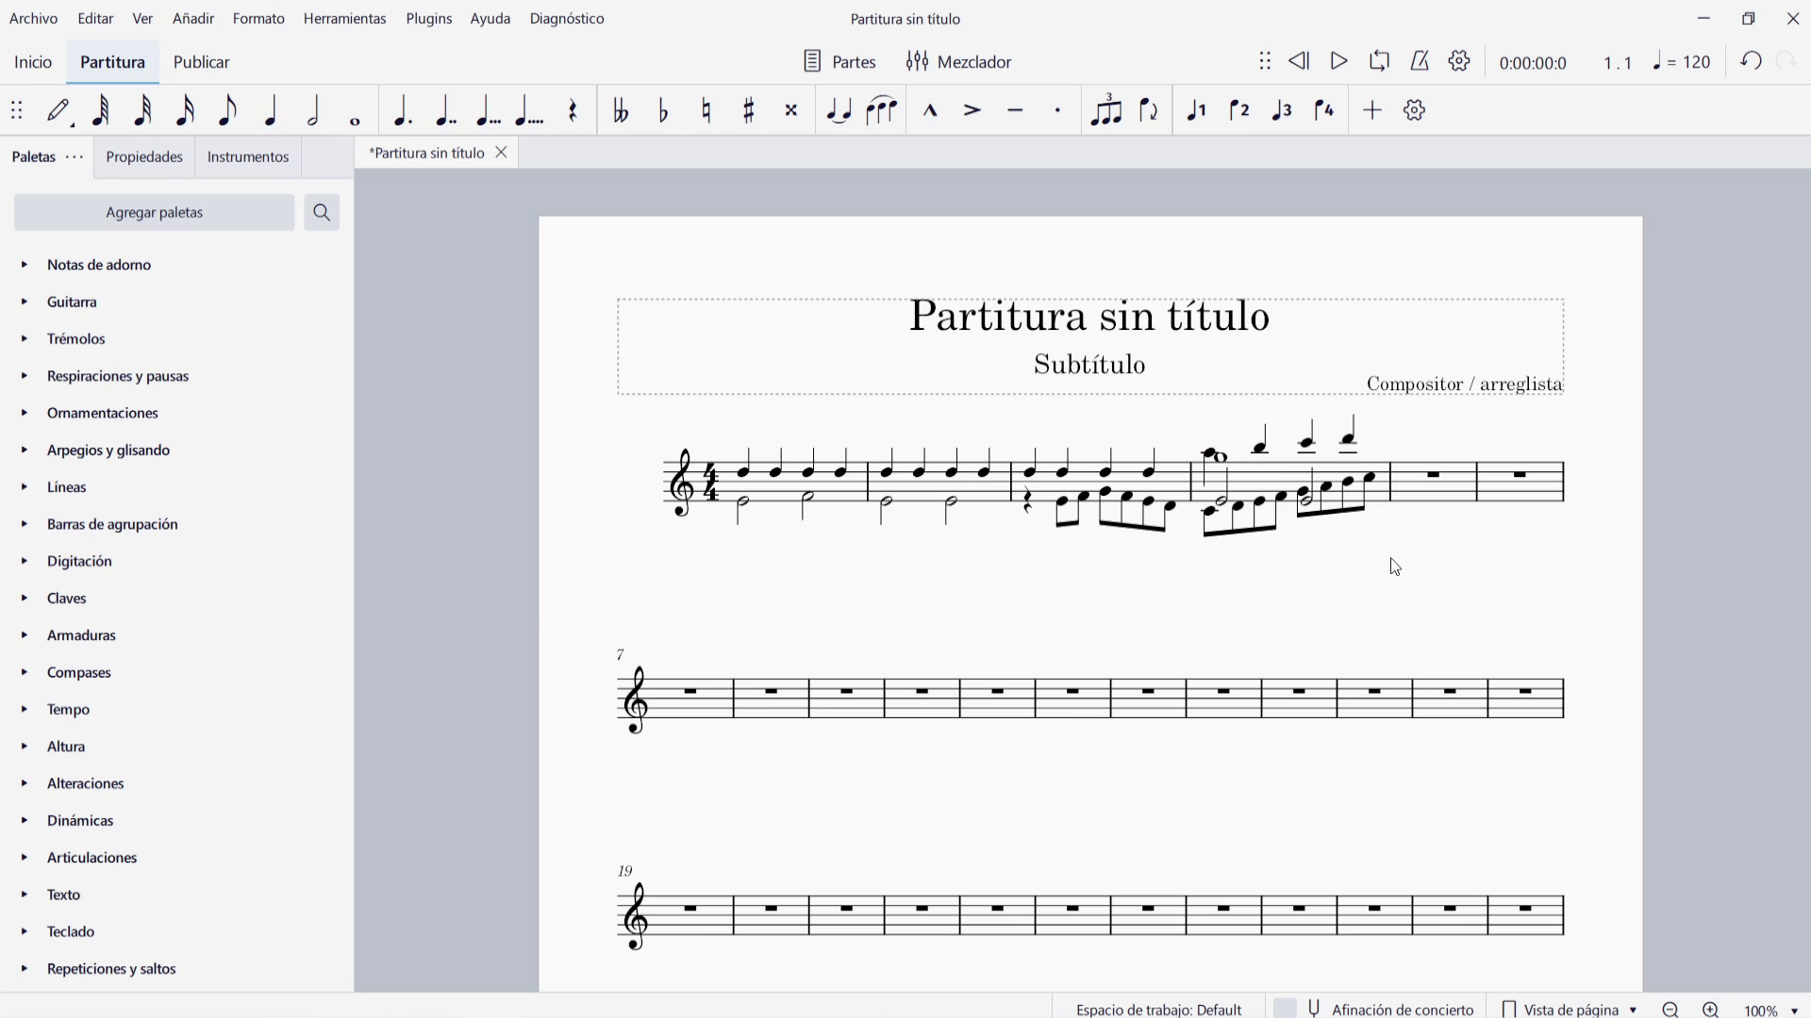